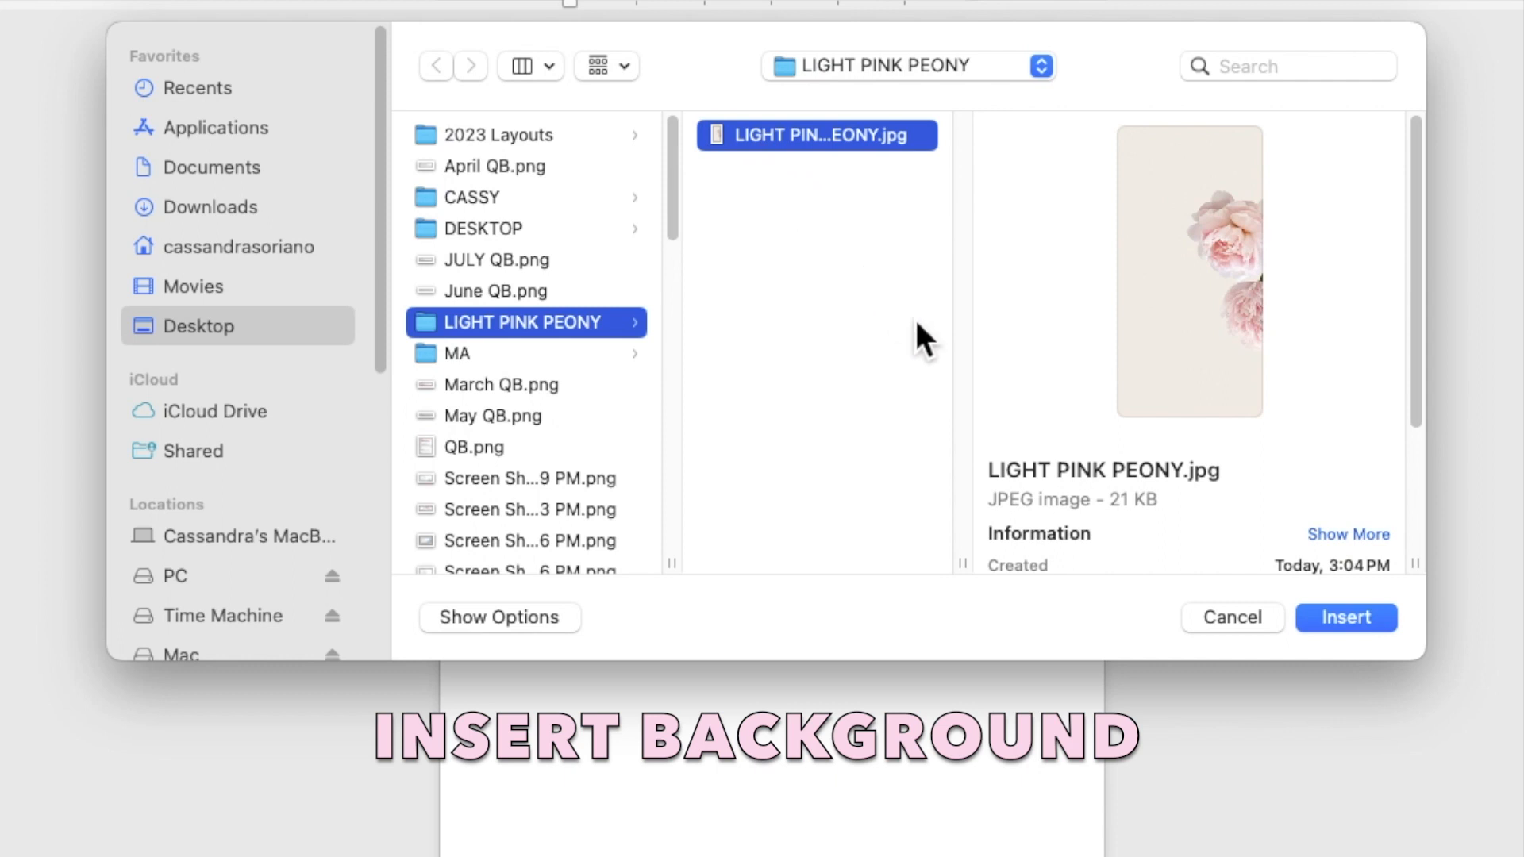
# Step: Insert the pink peony picture and set its wrapping to Behind Text
pyautogui.click(1345, 618)
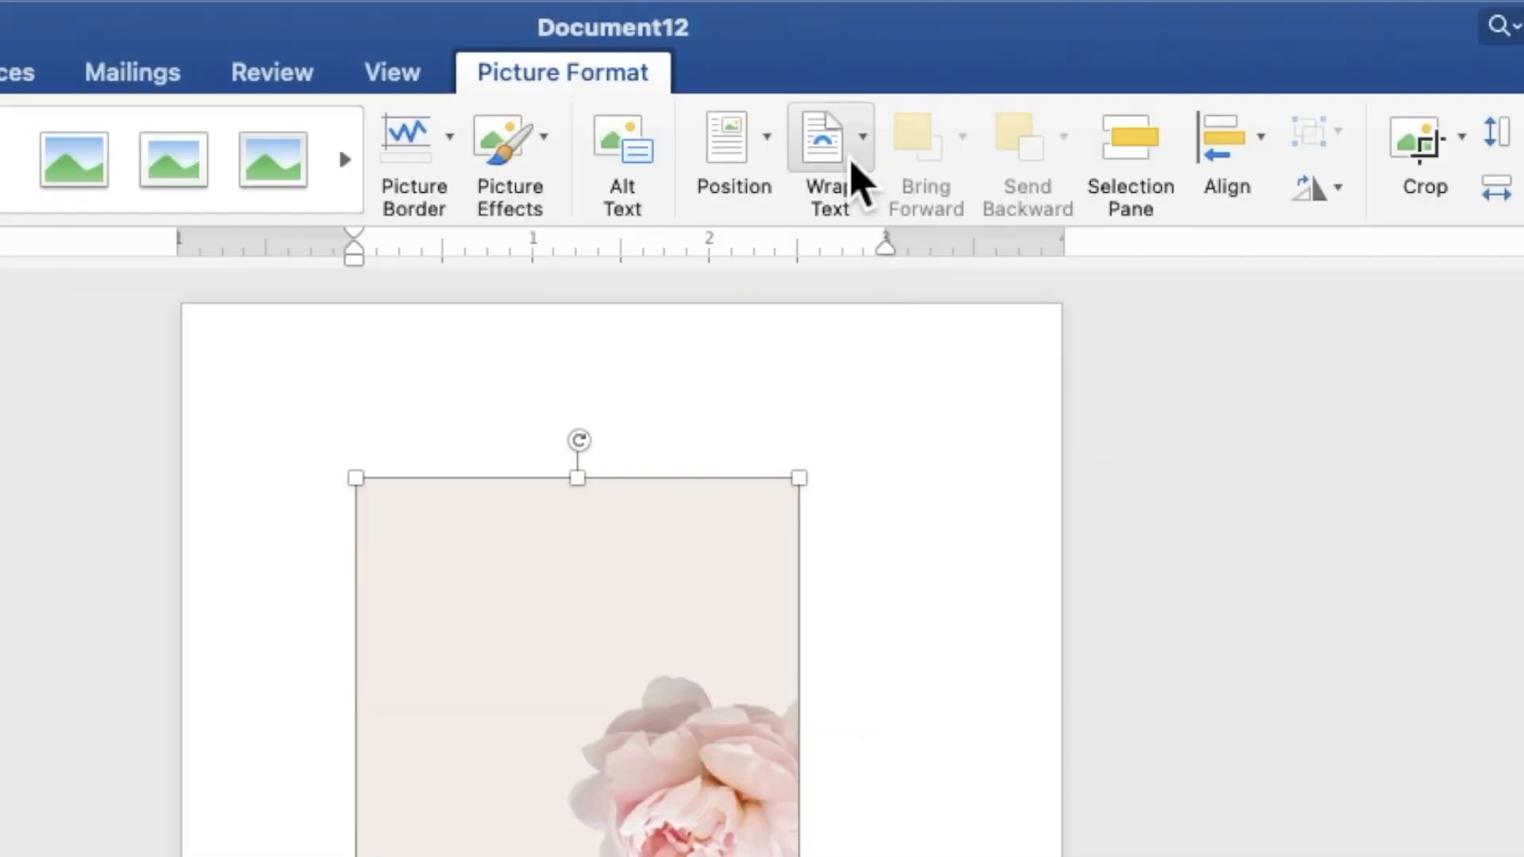
pyautogui.click(898, 54)
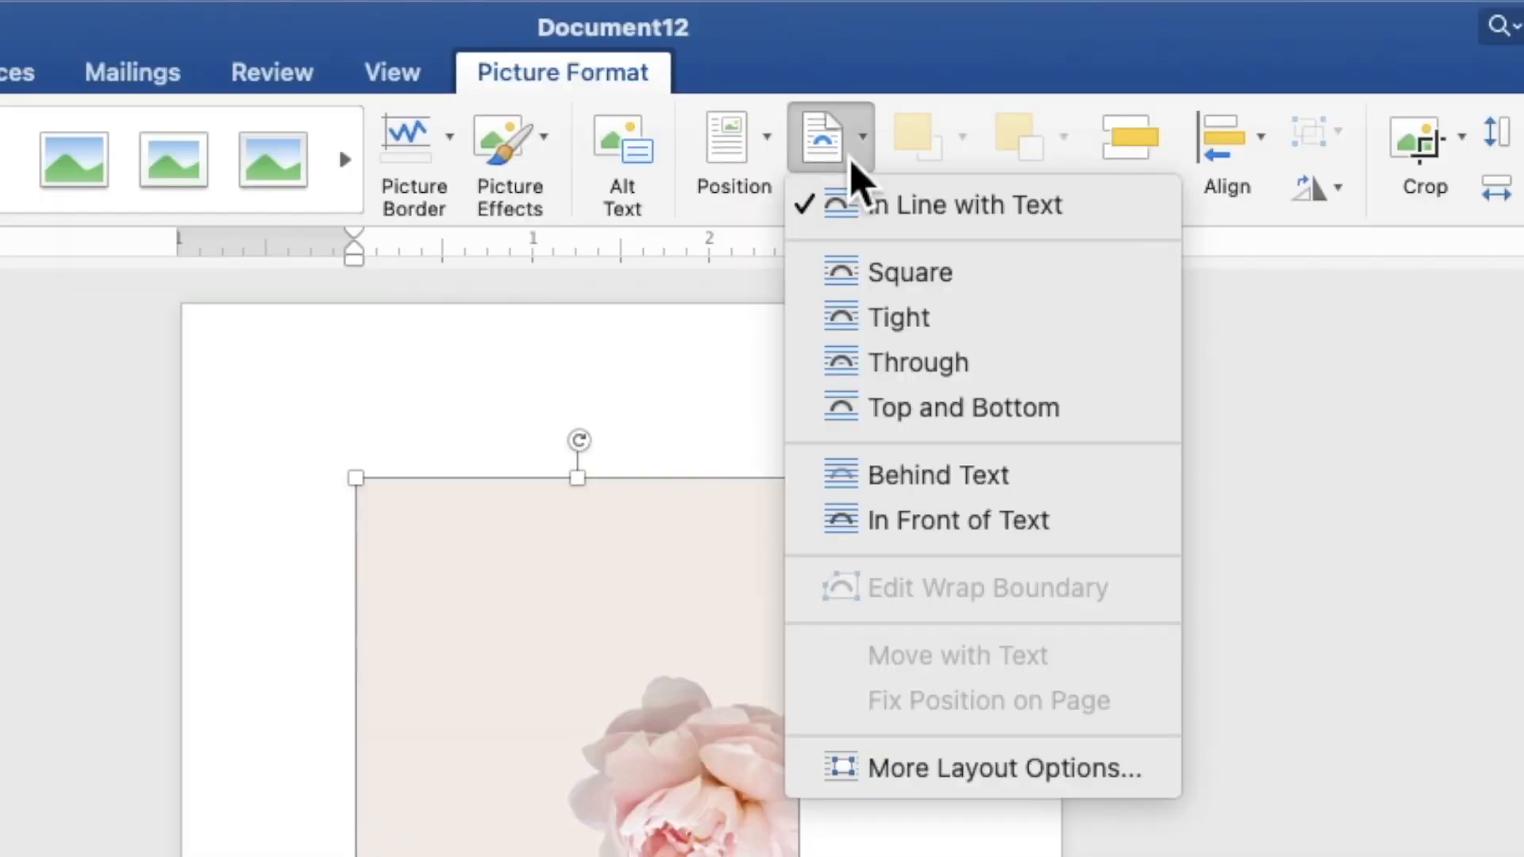
pyautogui.click(894, 479)
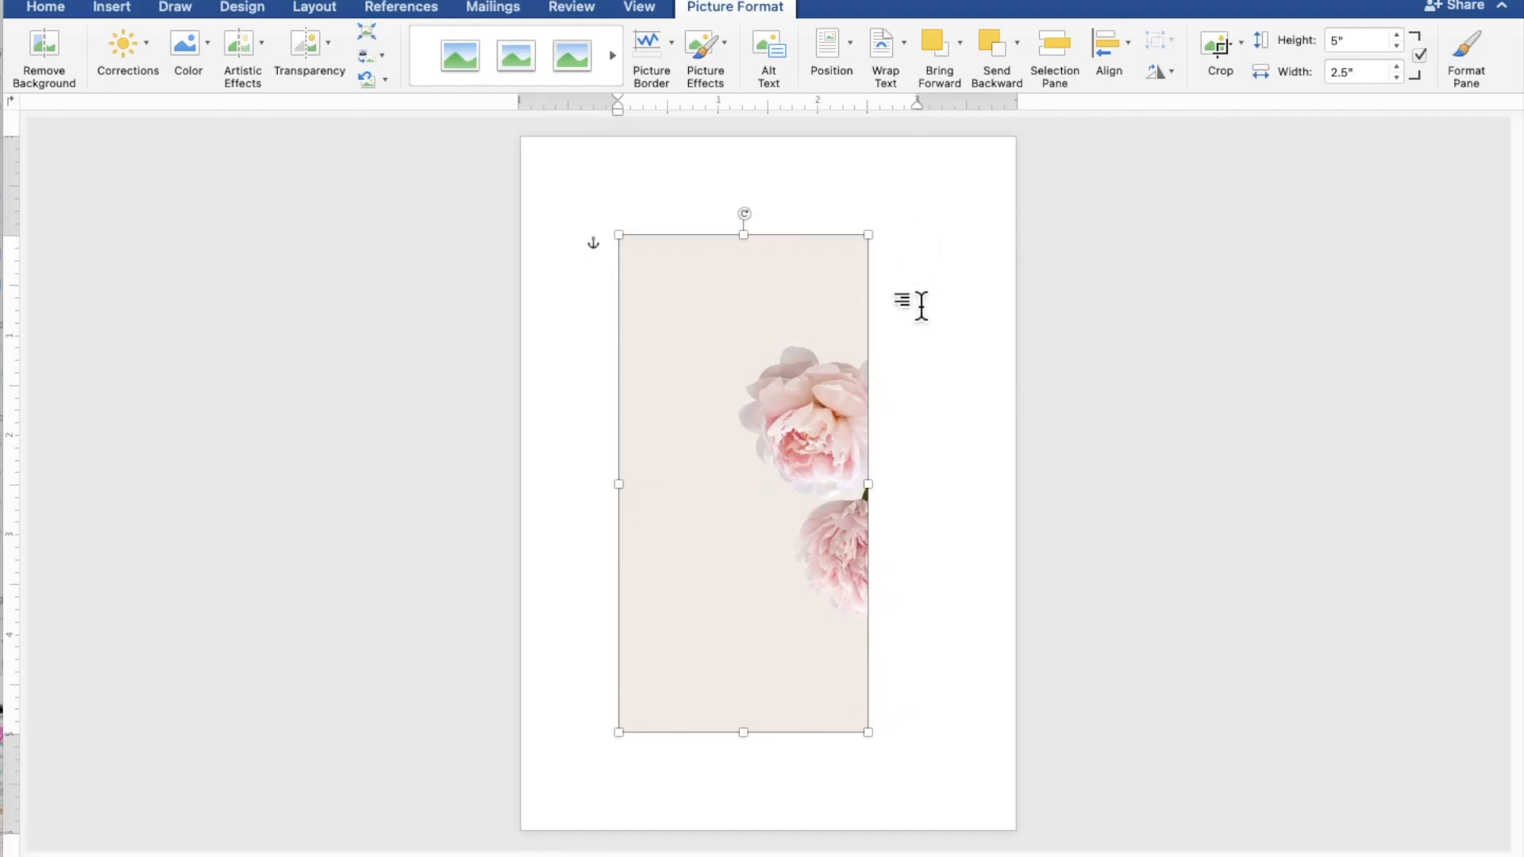
# Step: Move and enlarge the peony picture to 10" by 5" so it covers the page, shifted upward
pyautogui.moveTo(832, 524); pyautogui.dragTo(974, 327)
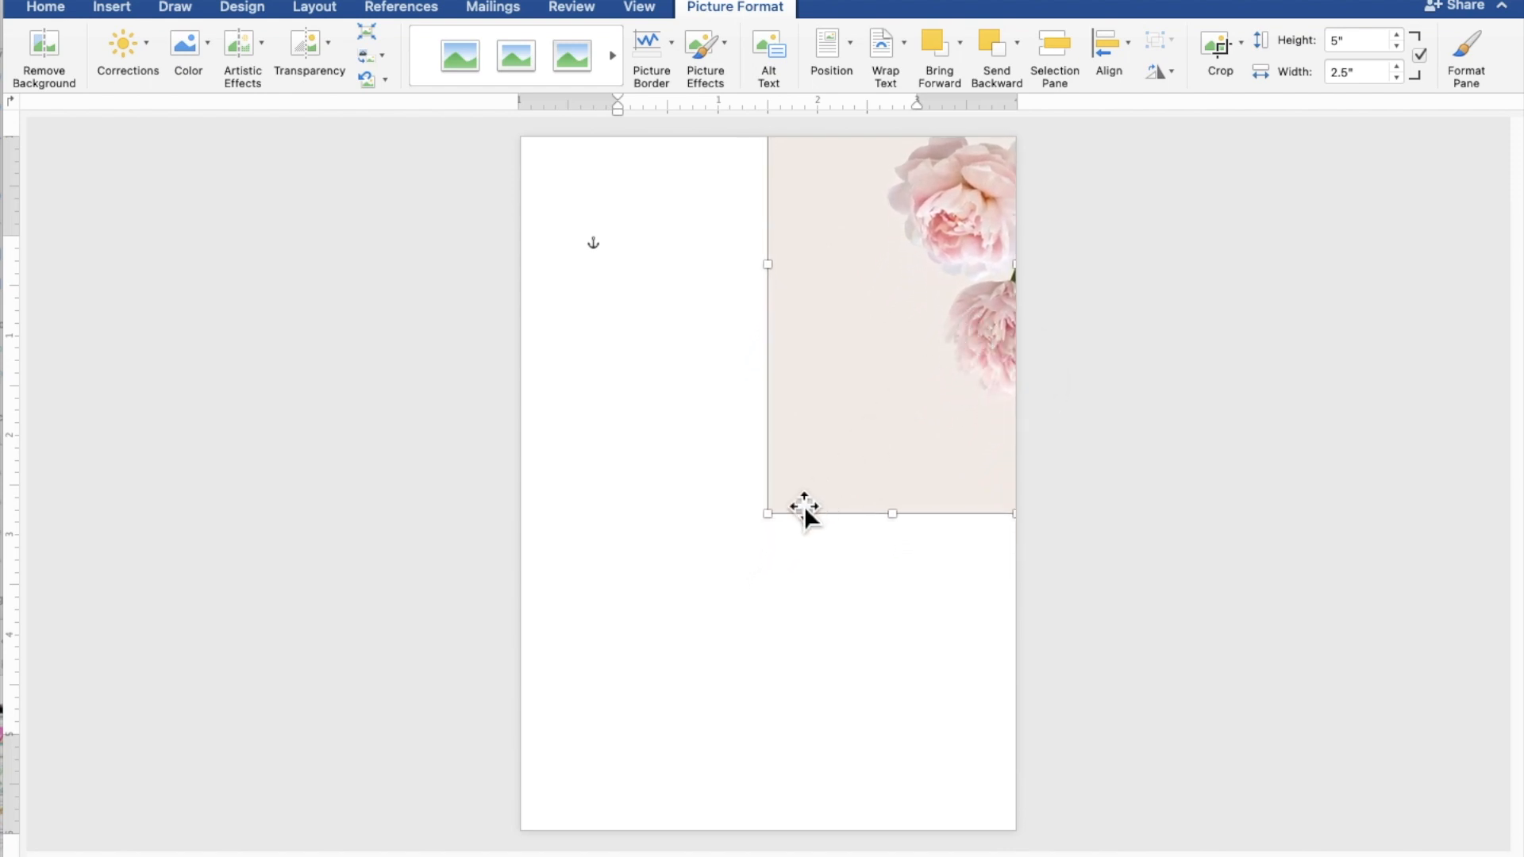
pyautogui.moveTo(772, 535); pyautogui.dragTo(524, 746)
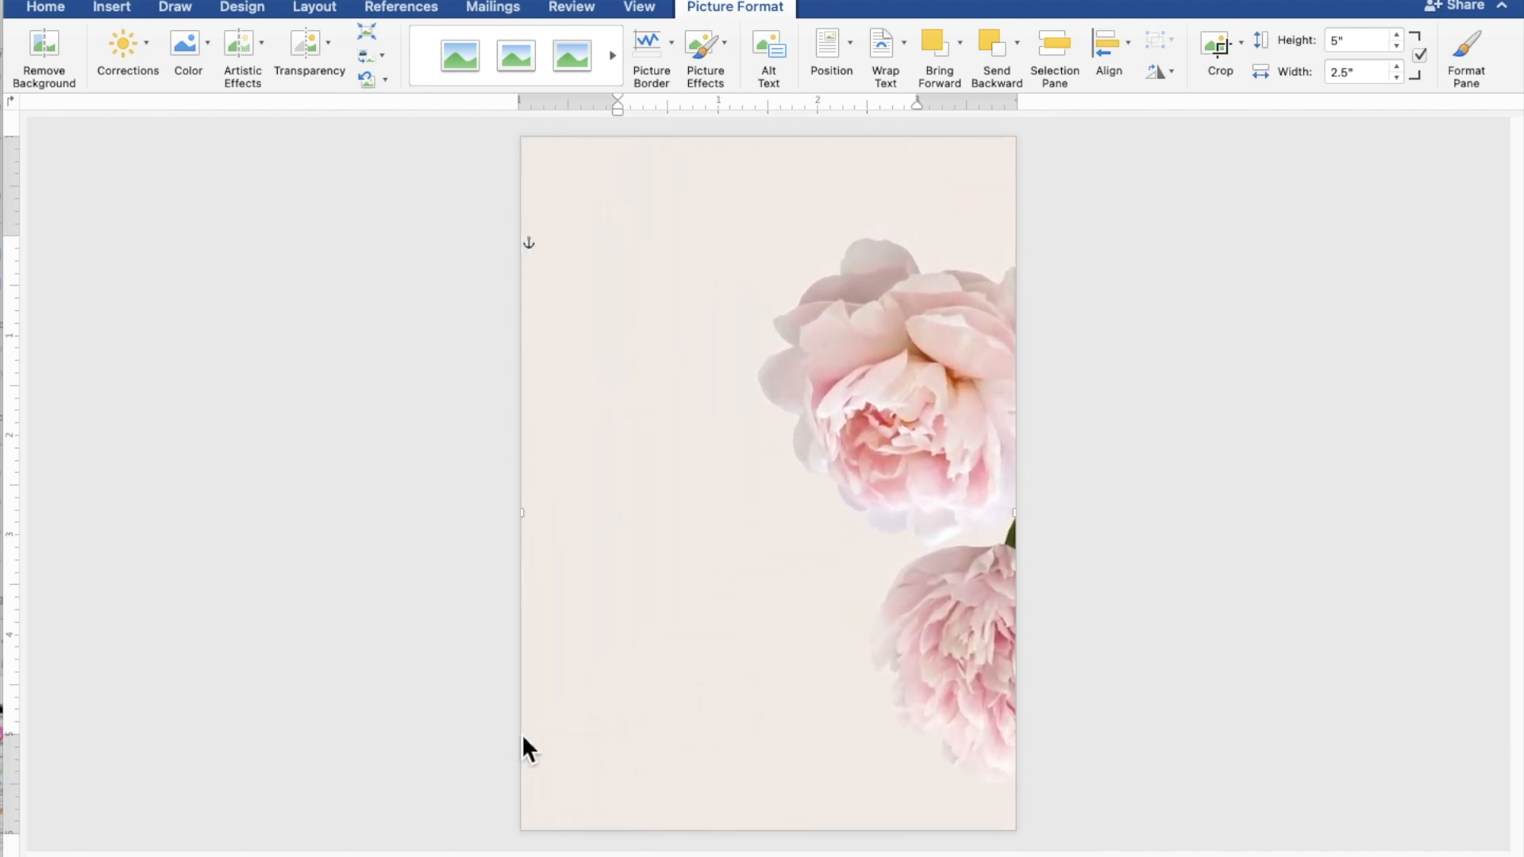
pyautogui.press('Up')
pyautogui.press('Up')
pyautogui.press('Up')
pyautogui.press('Up')
pyautogui.press('Up')
pyautogui.press('Up')
pyautogui.press('Up')
pyautogui.press('Up')
pyautogui.press('Up')
pyautogui.press('Up')
pyautogui.press('Up')
pyautogui.press('Up')
pyautogui.press('Up')
pyautogui.press('Up')
pyautogui.press('Up')
pyautogui.press('Up')
pyautogui.press('Up')
pyautogui.press('Up')
pyautogui.press('Up')
pyautogui.press('Up')
pyautogui.press('Up')
pyautogui.press('Up')
pyautogui.press('Up')
pyautogui.press('Up')
pyautogui.press('Up')
pyautogui.press('Up')
pyautogui.press('Up')
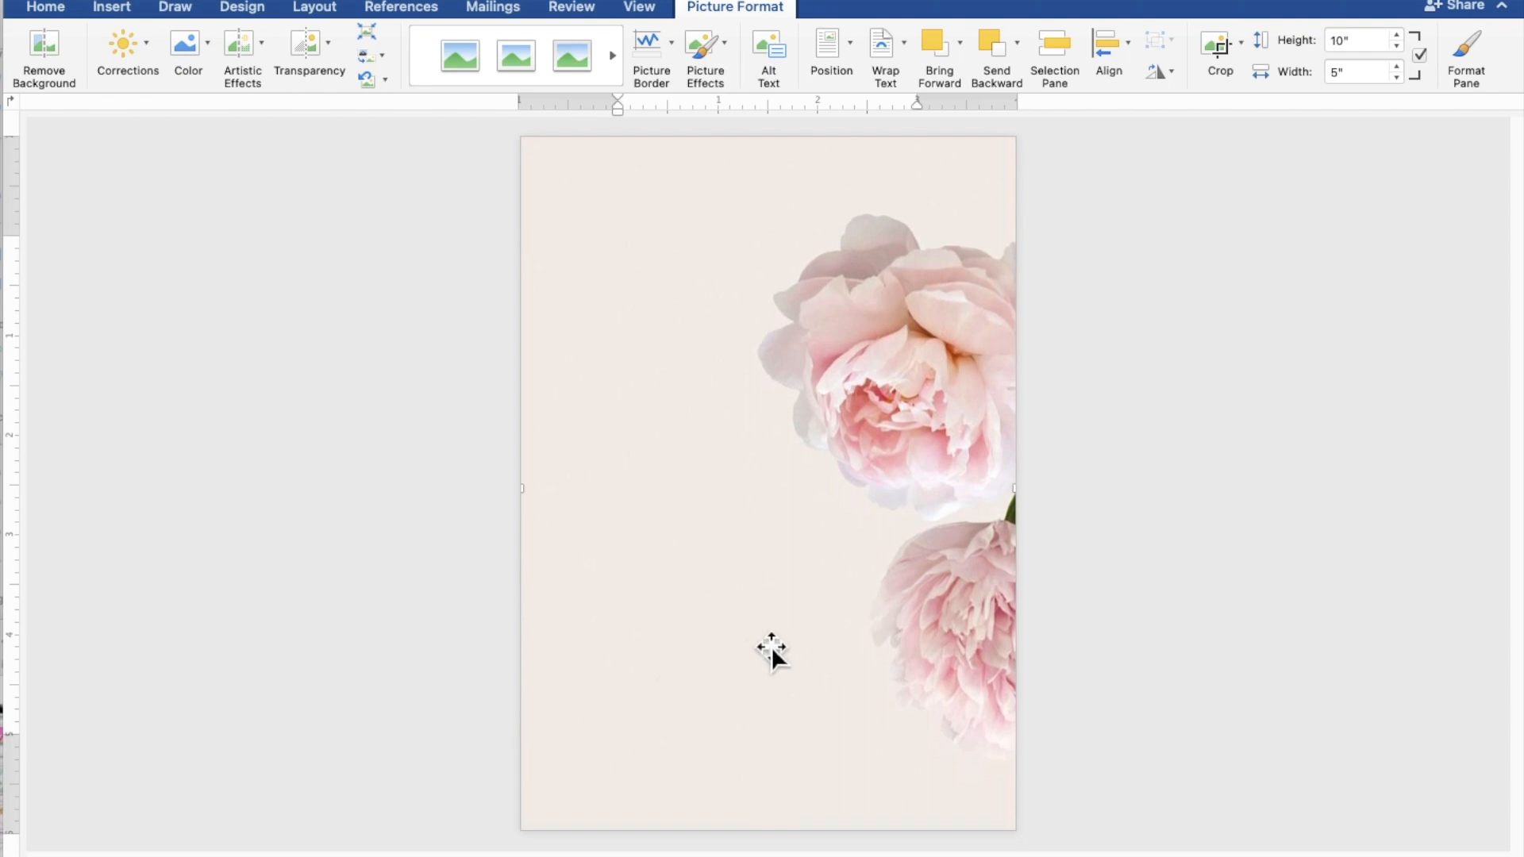
pyautogui.press('Up')
pyautogui.press('Up')
pyautogui.press('Up')
pyautogui.press('Up')
pyautogui.press('Up')
pyautogui.press('Up')
pyautogui.press('Up')
pyautogui.press('Up')
pyautogui.press('Up')
pyautogui.press('Up')
pyautogui.press('Up')
pyautogui.press('Up')
pyautogui.press('Up')
pyautogui.press('Up')
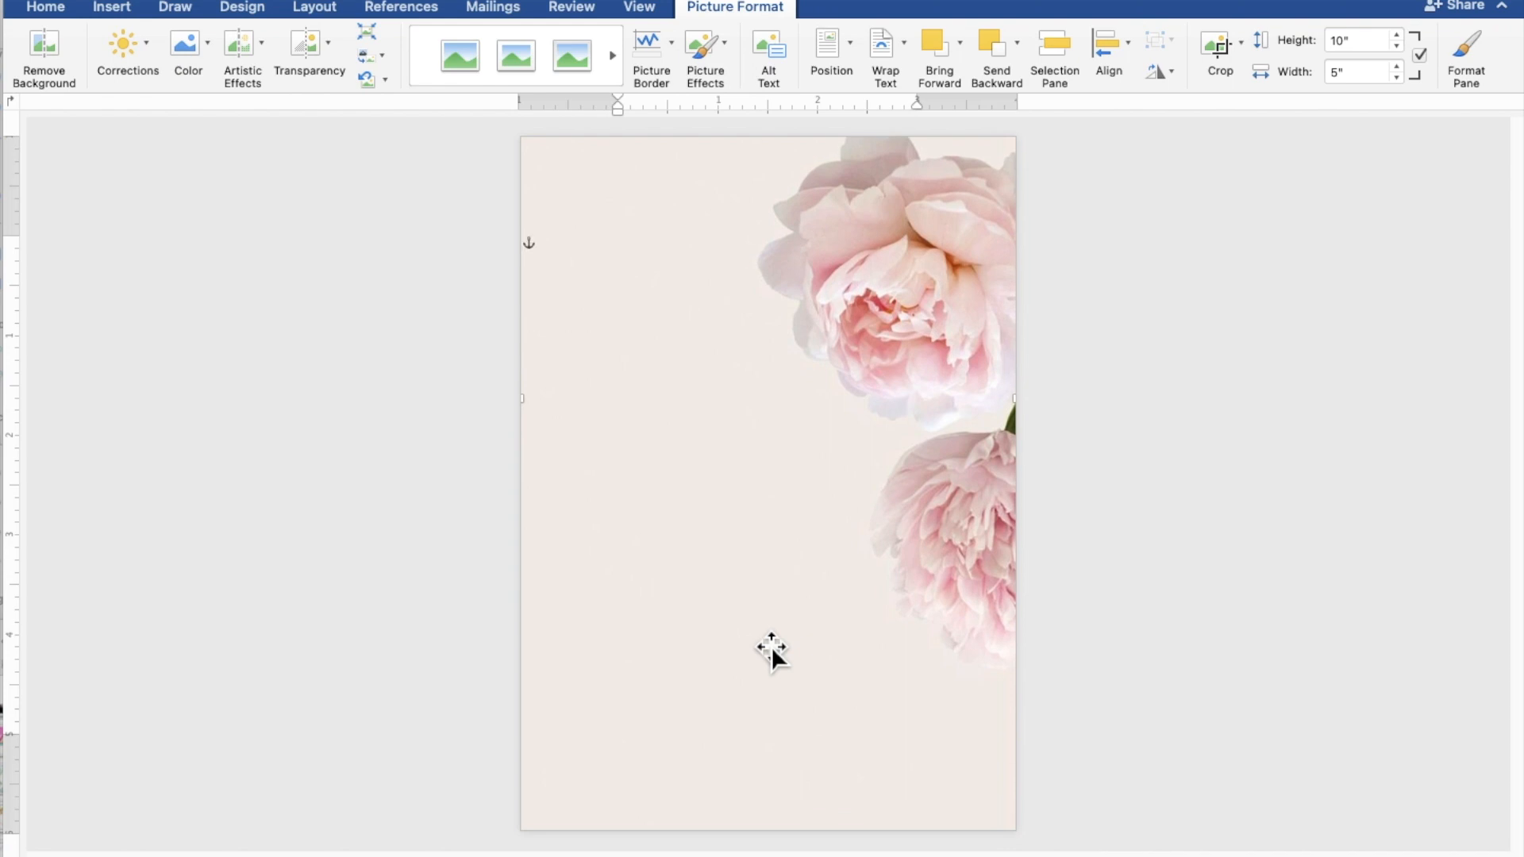
pyautogui.press('Up')
pyautogui.press('Up')
pyautogui.press('Up')
pyautogui.press('Up')
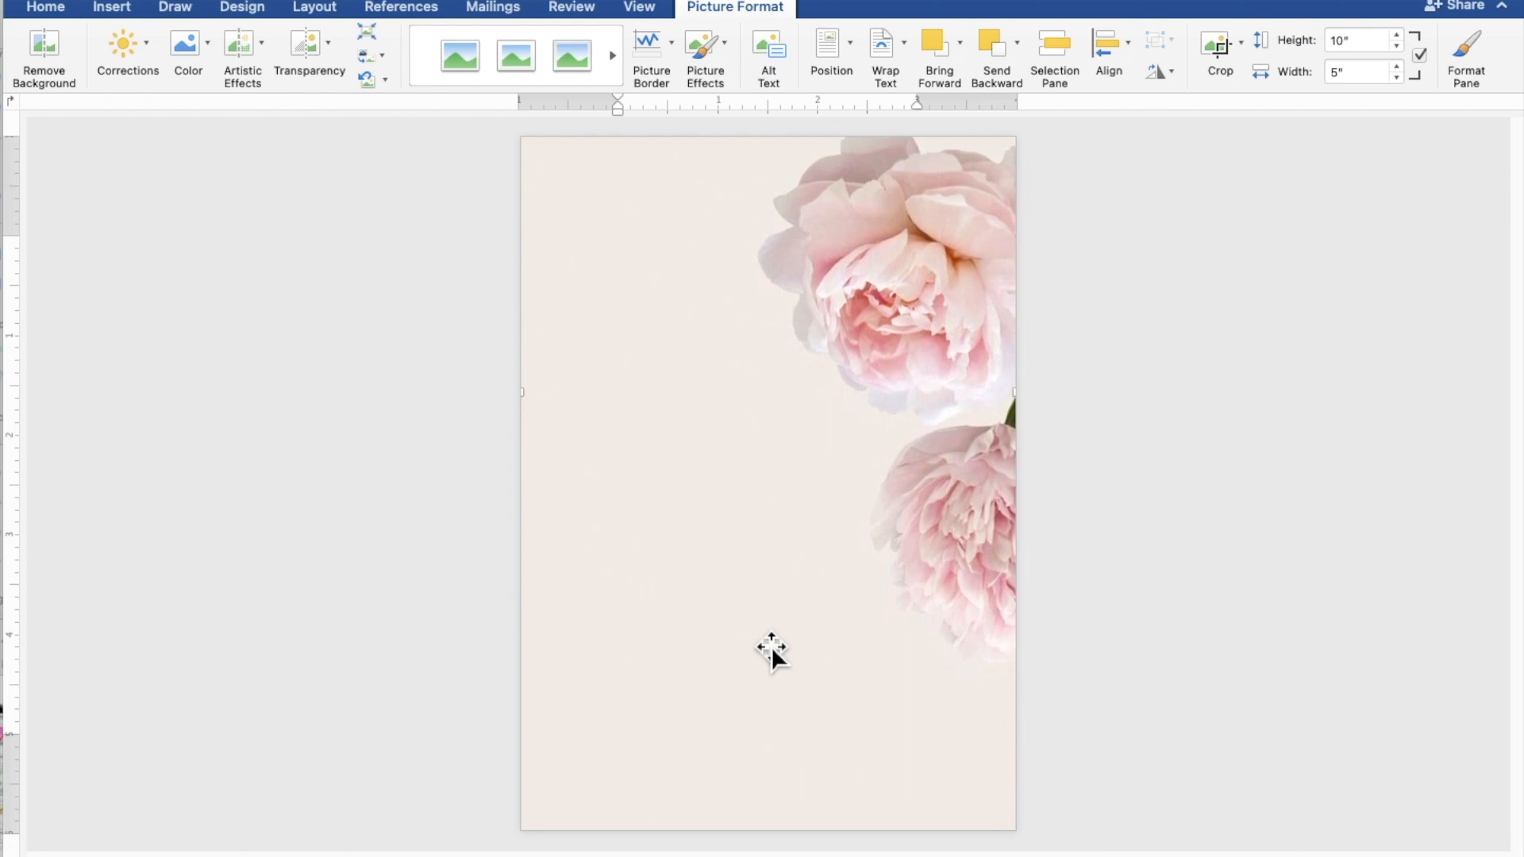
pyautogui.press('Up')
pyautogui.press('Up')
pyautogui.press('Up')
pyautogui.press('Up')
pyautogui.press('Up')
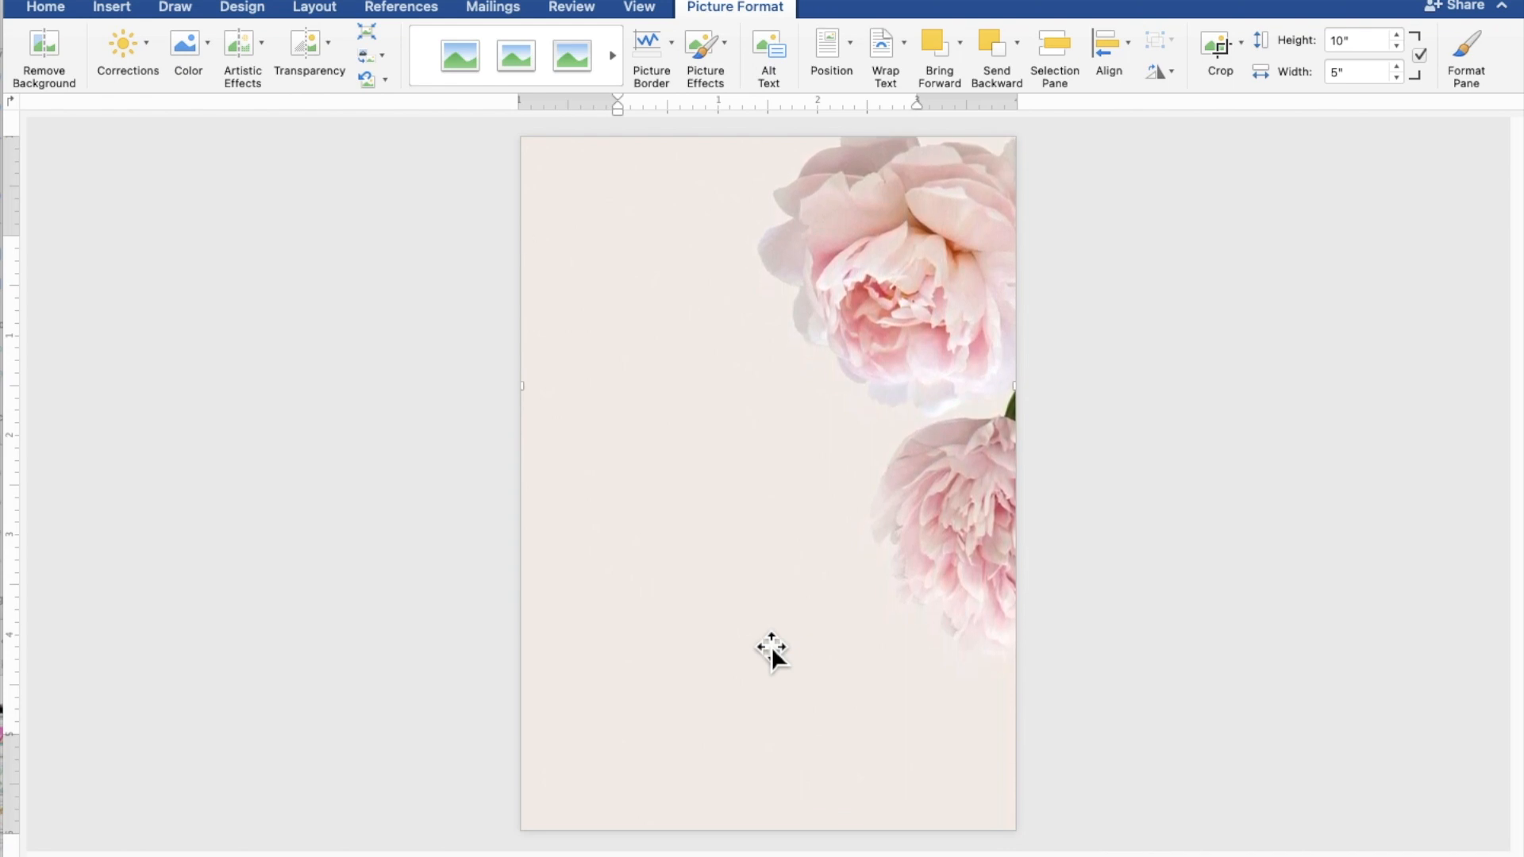
pyautogui.press('Up')
pyautogui.press('Up')
pyautogui.press('Up')
pyautogui.press('Up')
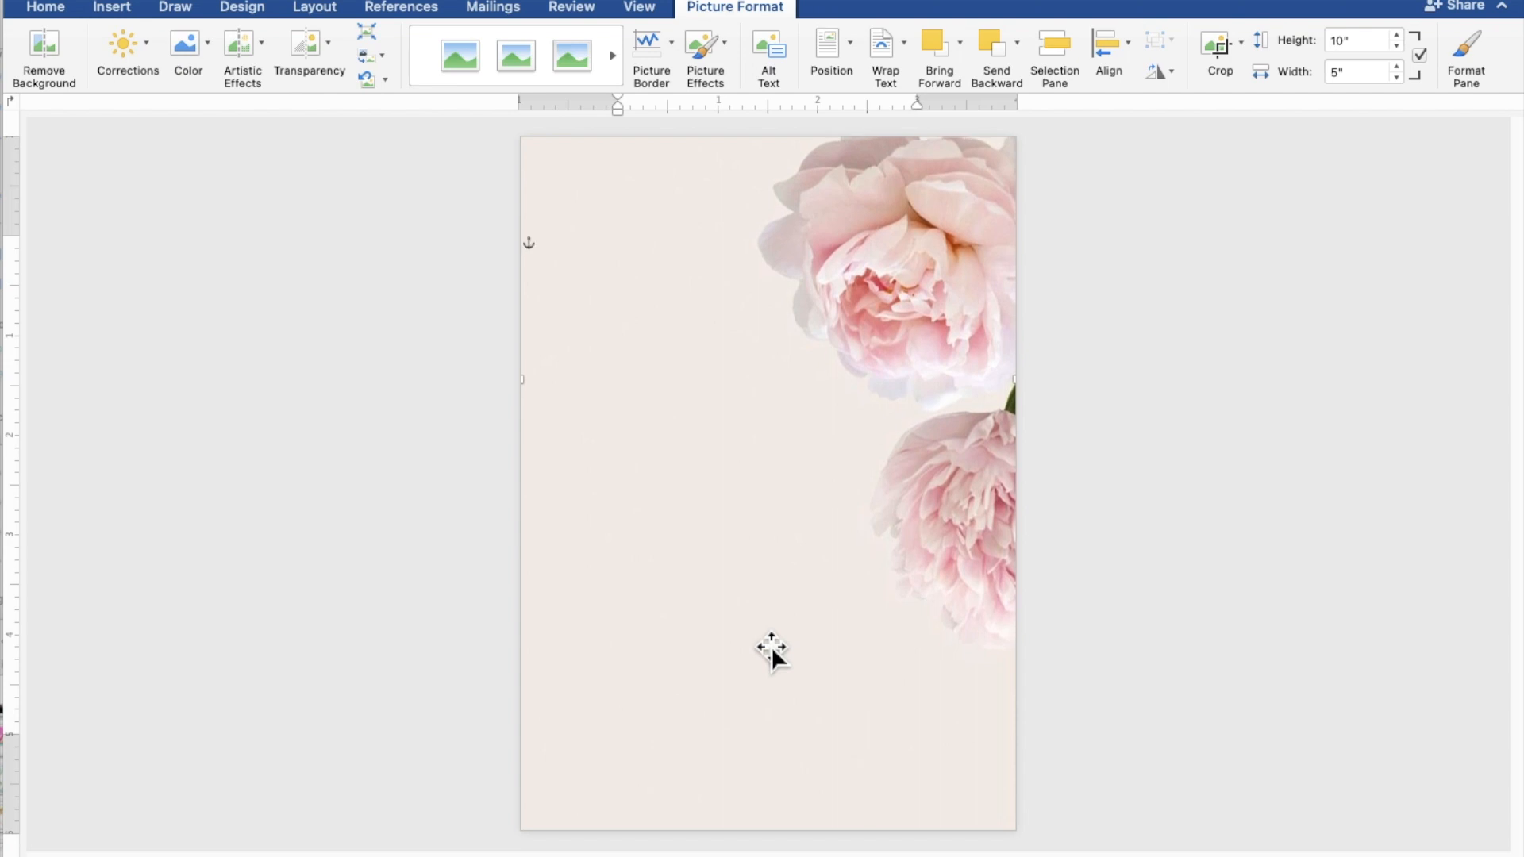
pyautogui.press('Up')
pyautogui.press('Up')
pyautogui.press('Up')
pyautogui.press('Up')
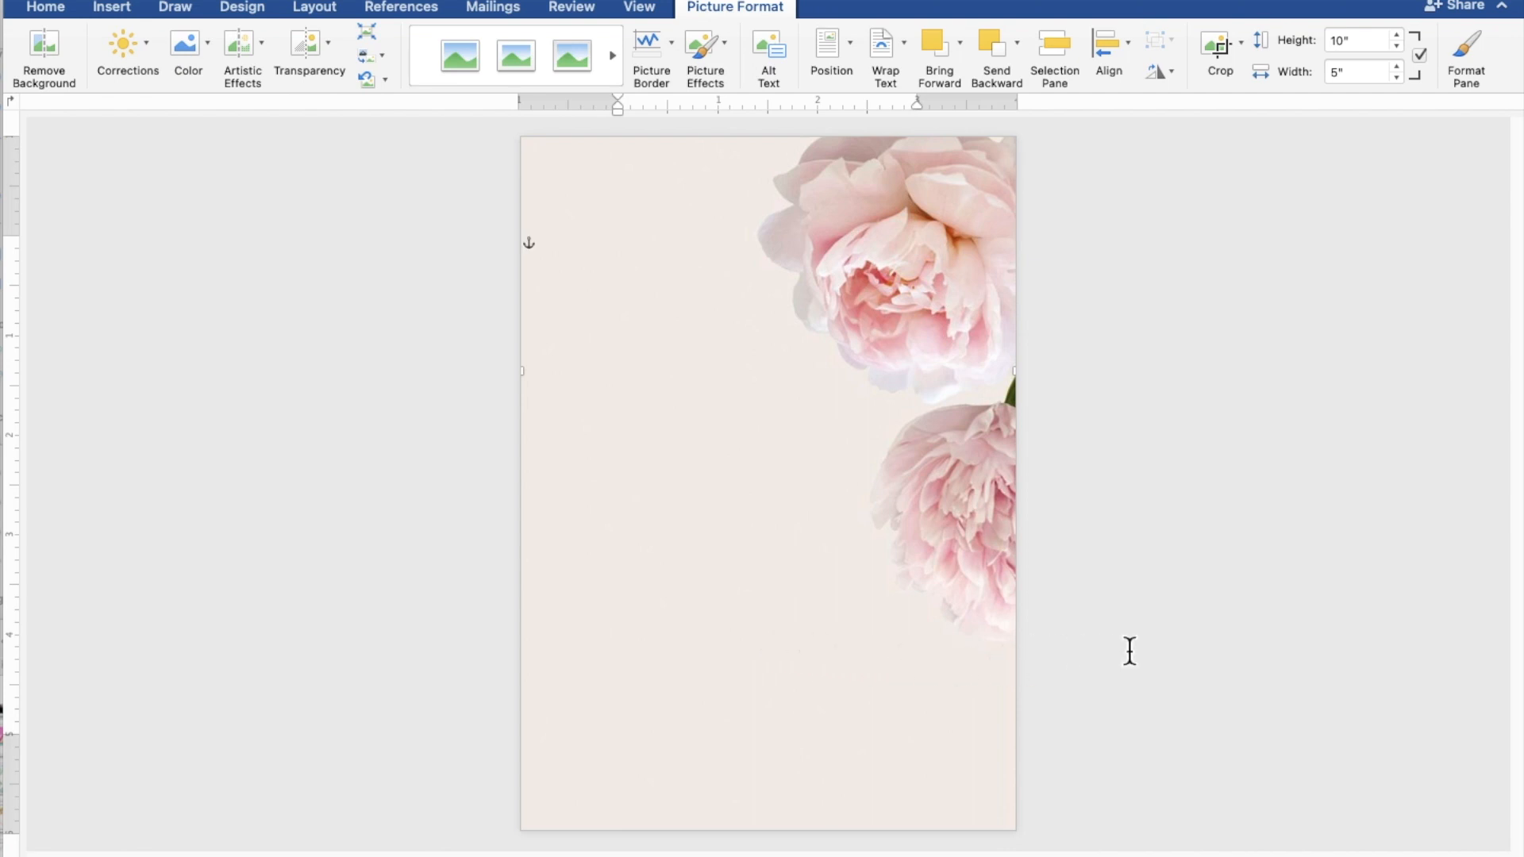
# Step: Draw a 5.15" by 4.7" rectangle over most of the page and enable text in it
pyautogui.click(1295, 647)
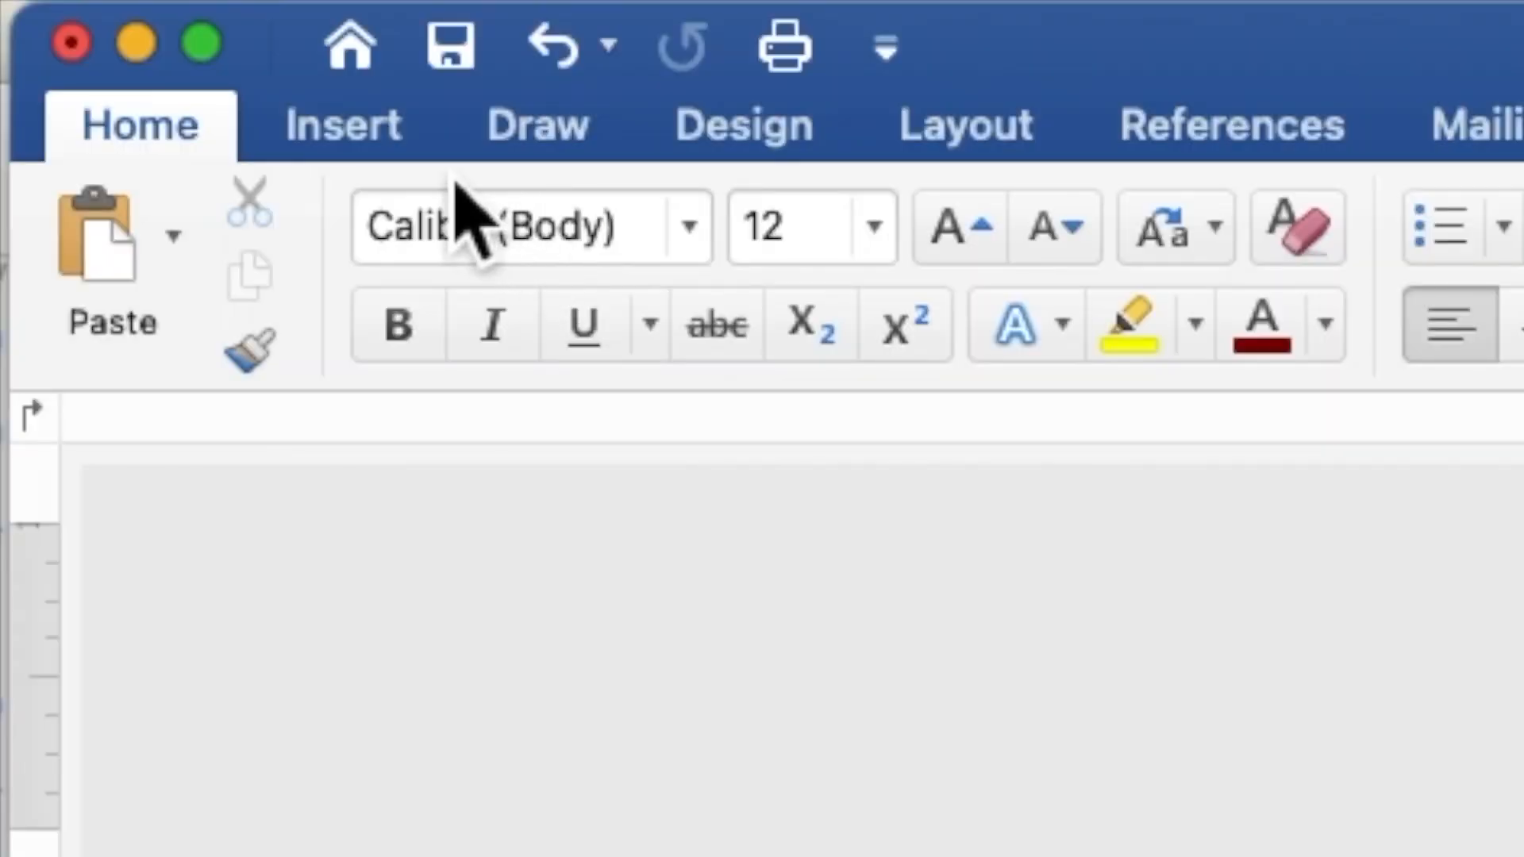
pyautogui.click(370, 129)
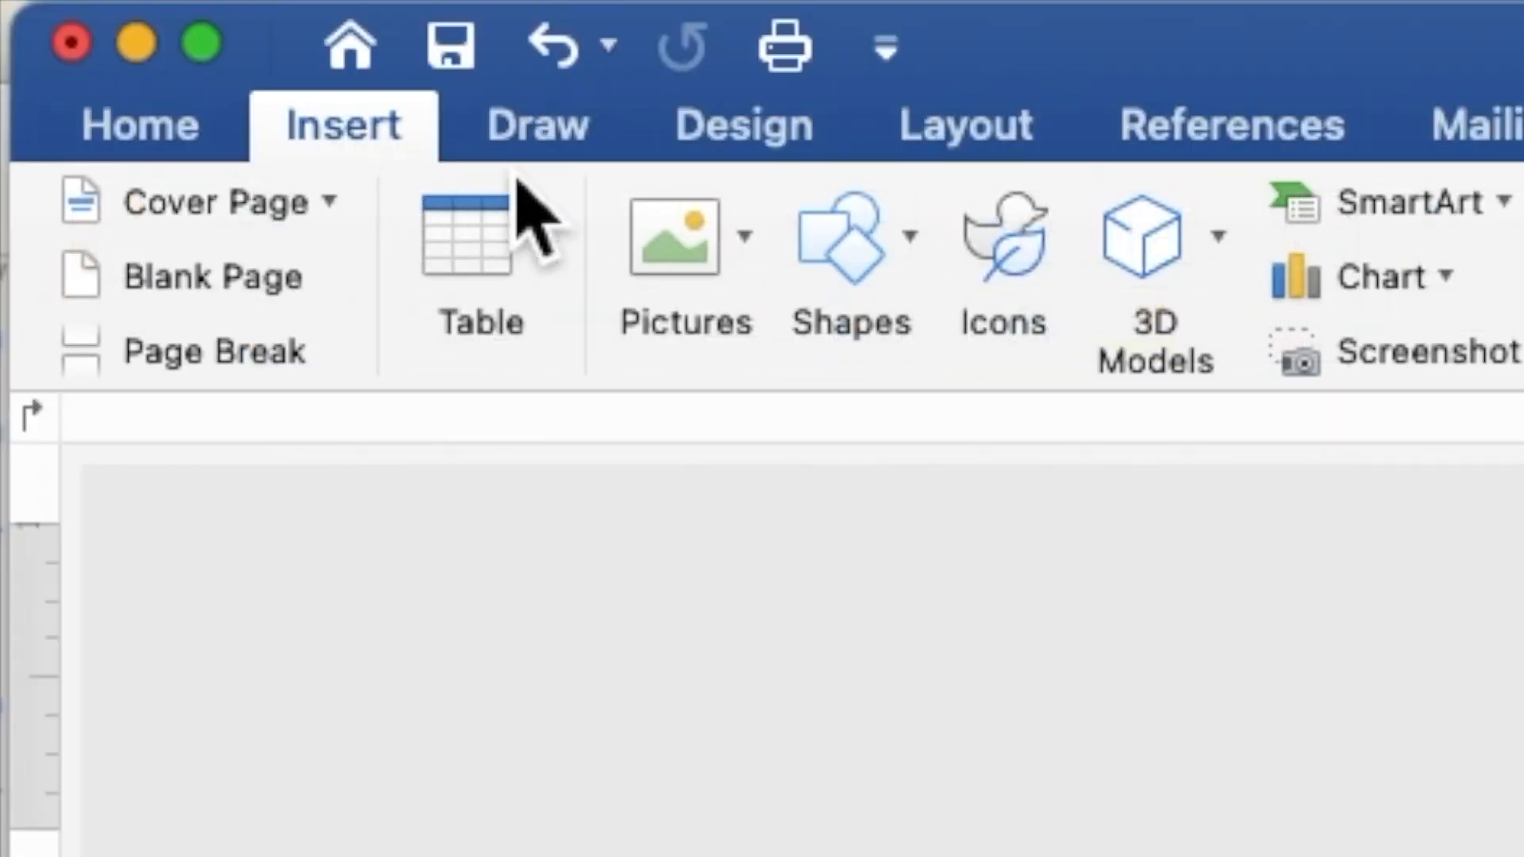
pyautogui.click(834, 282)
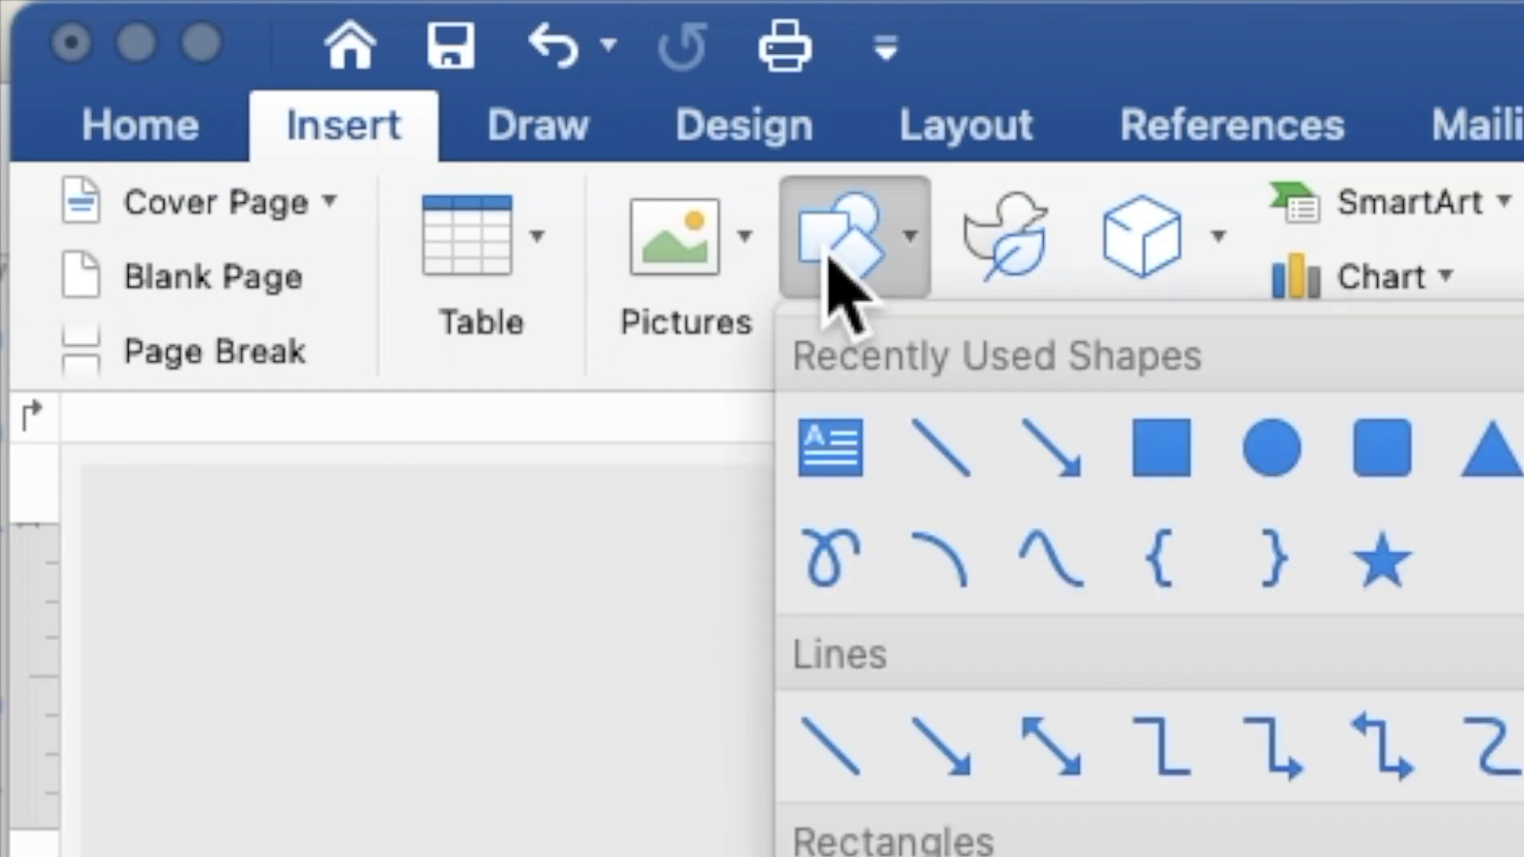
pyautogui.click(1158, 465)
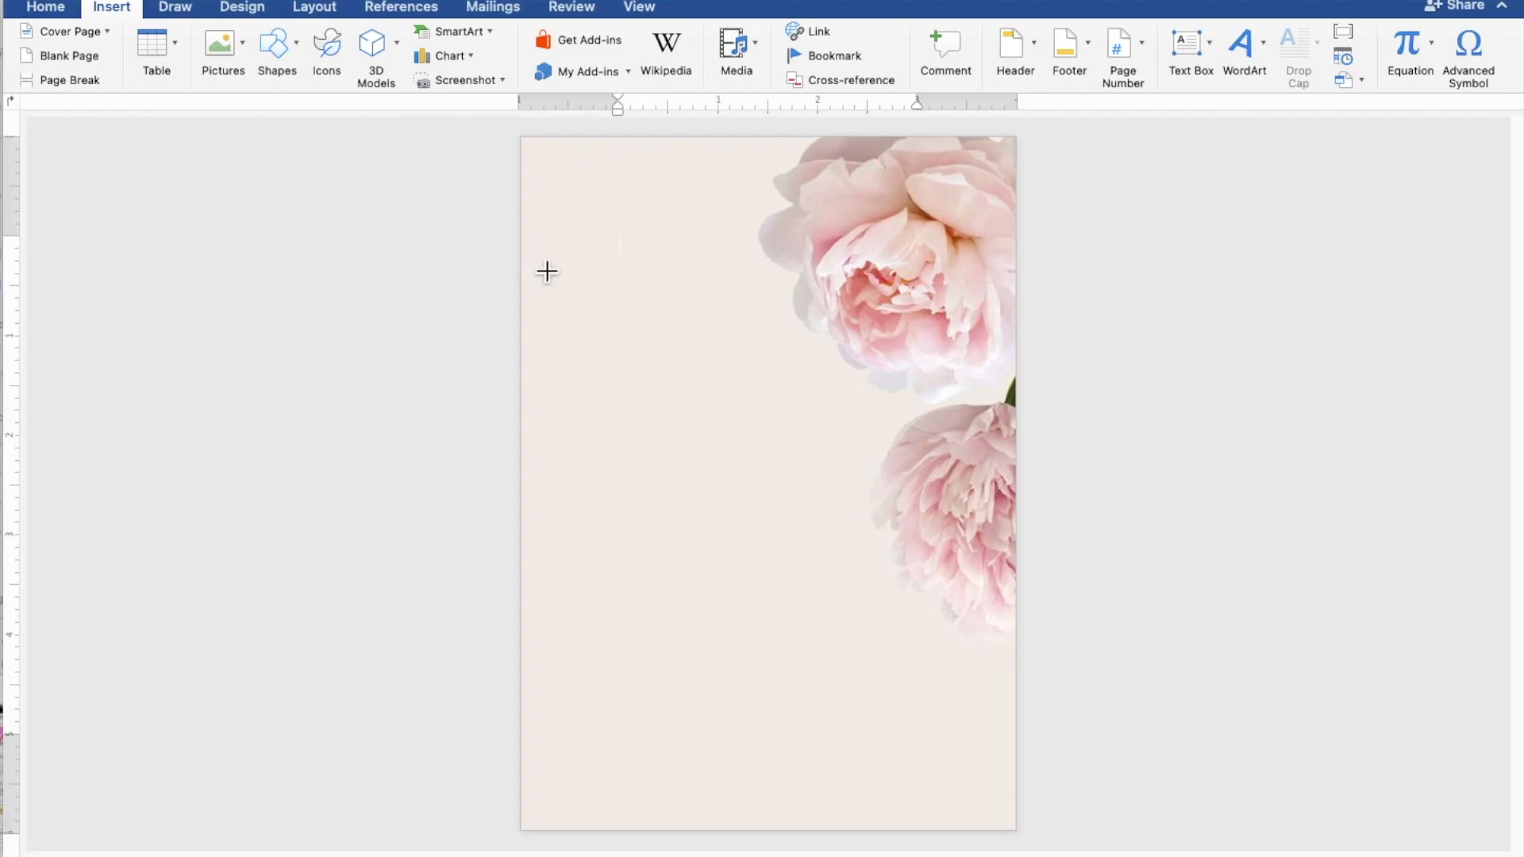
pyautogui.moveTo(534, 260)
pyautogui.mouseDown()
pyautogui.moveTo(602, 551)
pyautogui.moveTo(670, 654)
pyautogui.moveTo(728, 698)
pyautogui.moveTo(978, 786)
pyautogui.moveTo(1015, 783)
pyautogui.mouseUp()
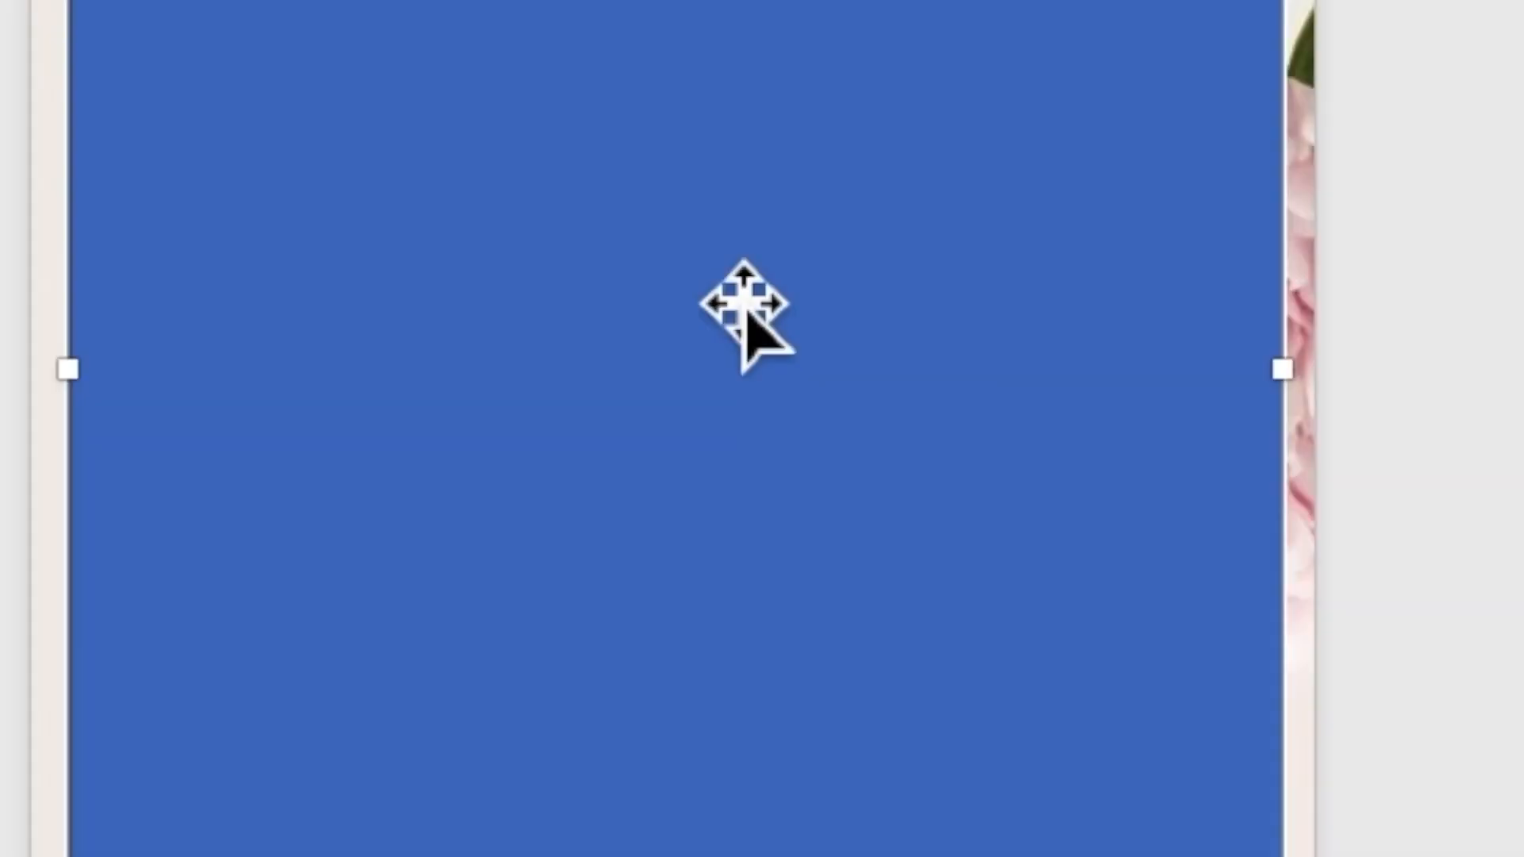
pyautogui.rightClick(719, 283)
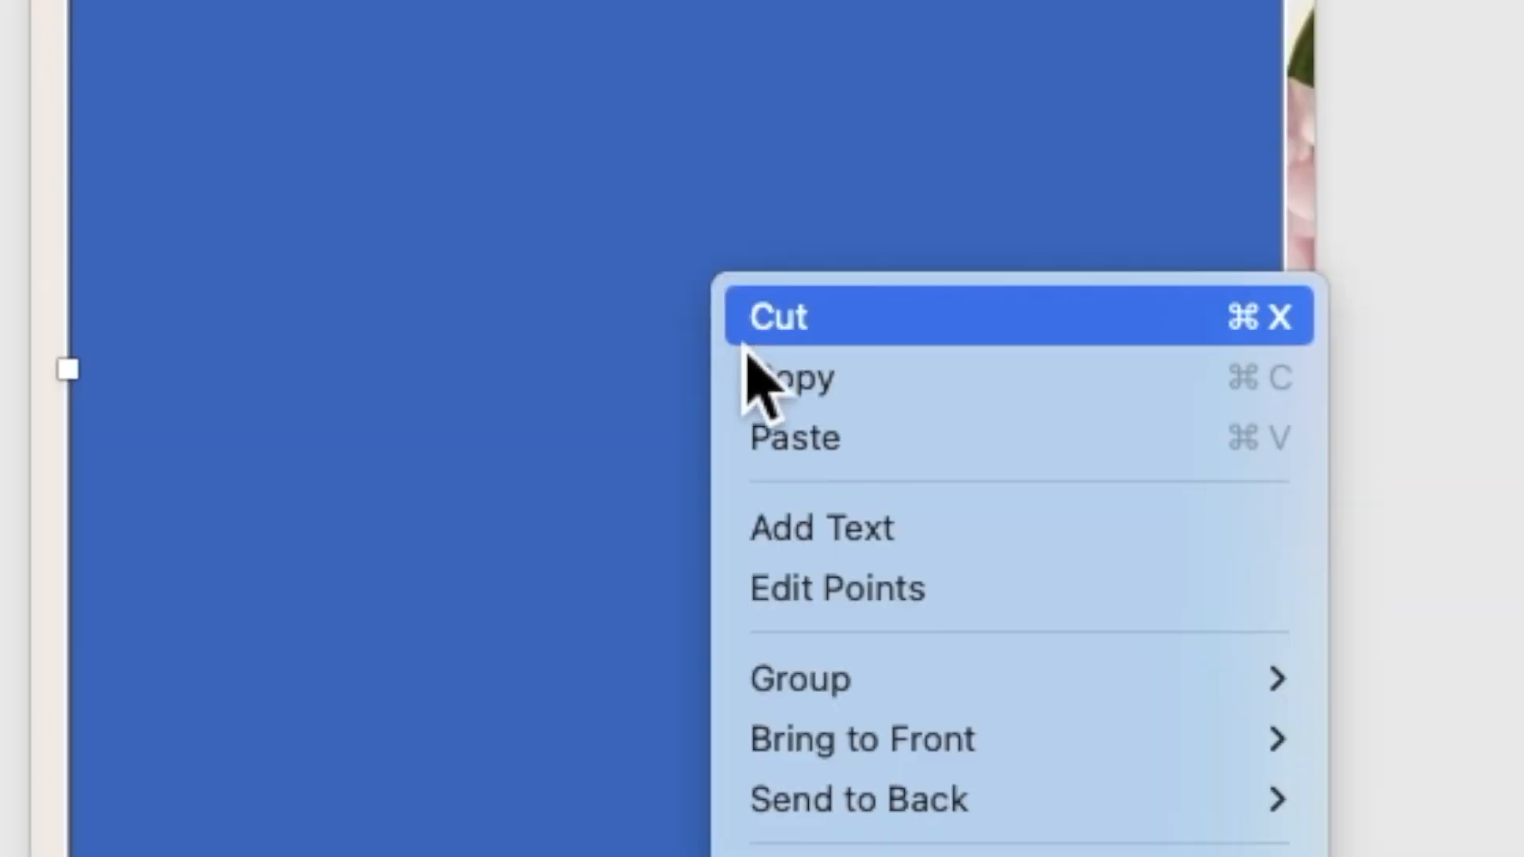
pyautogui.click(808, 527)
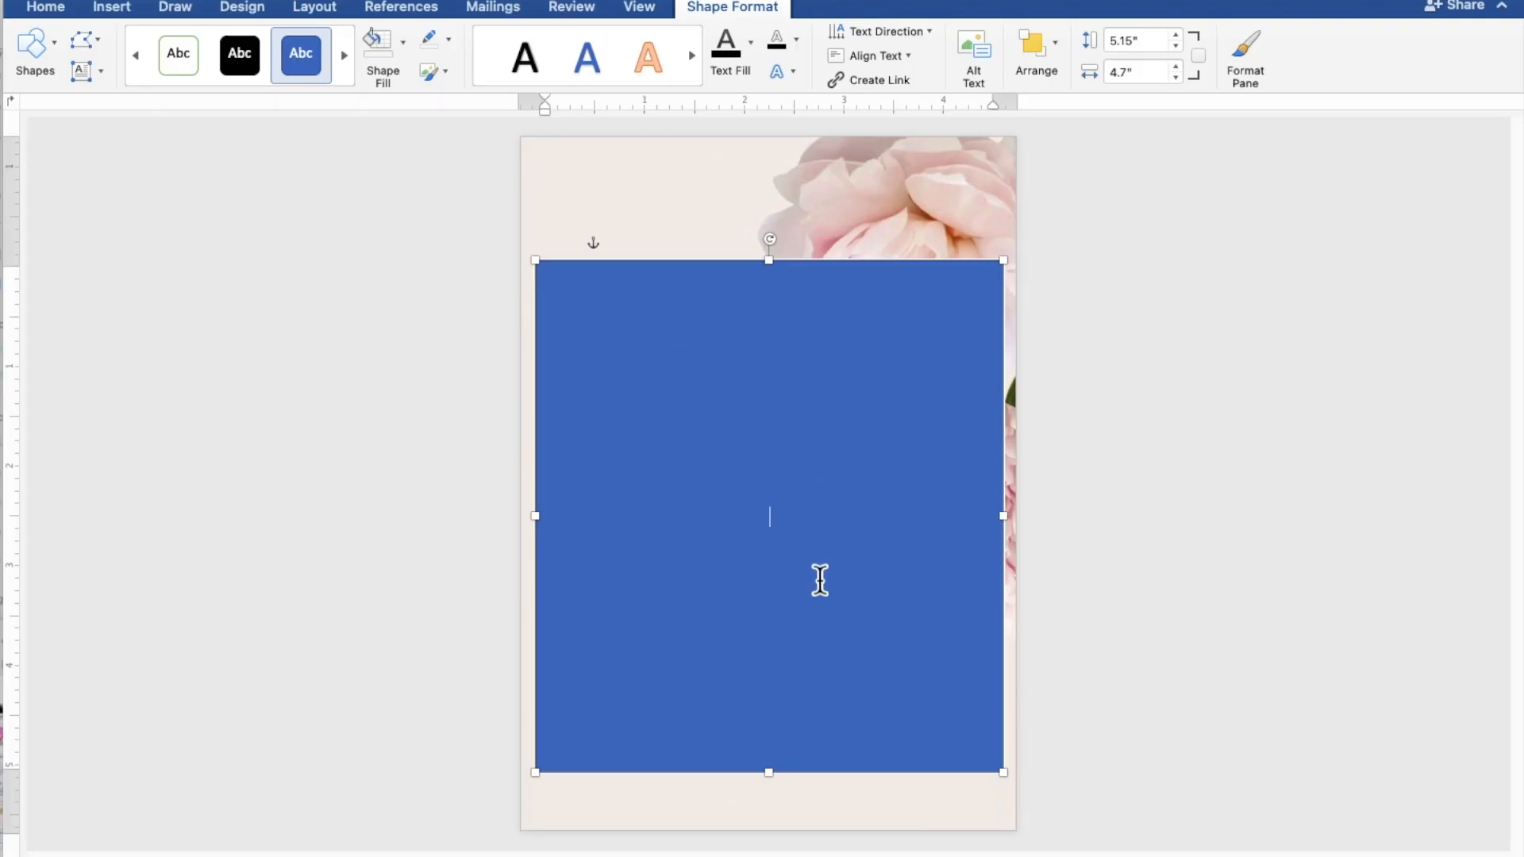
pyautogui.scroll(5, 820, 580)
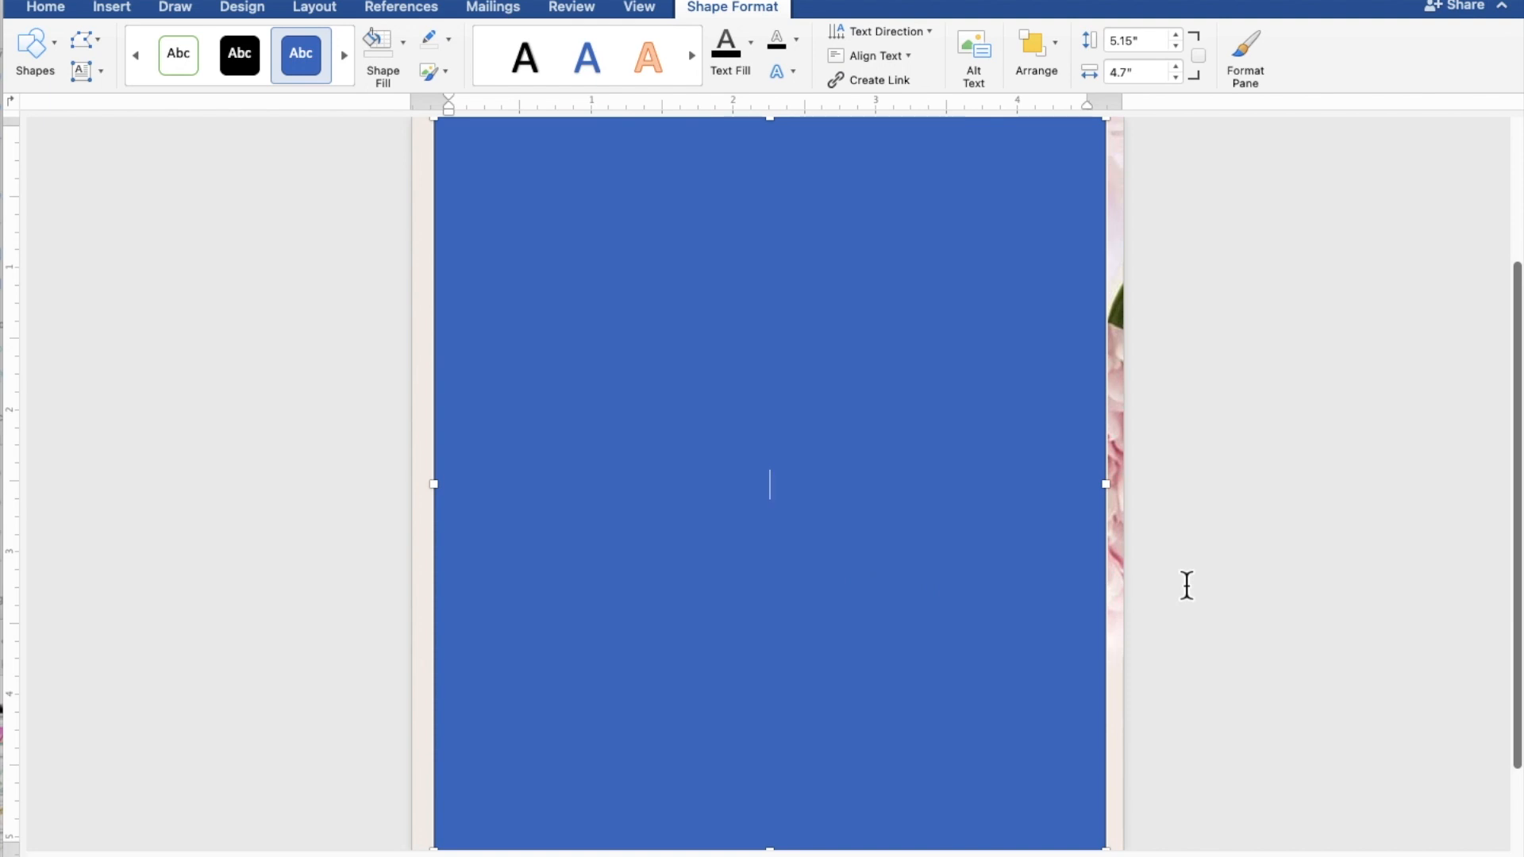
# Step: Type TOGETHER WITH THEIR FAMILIES, then the groom's name, AND, and the bride's name on separate lines
pyautogui.write('TOGETHER ')
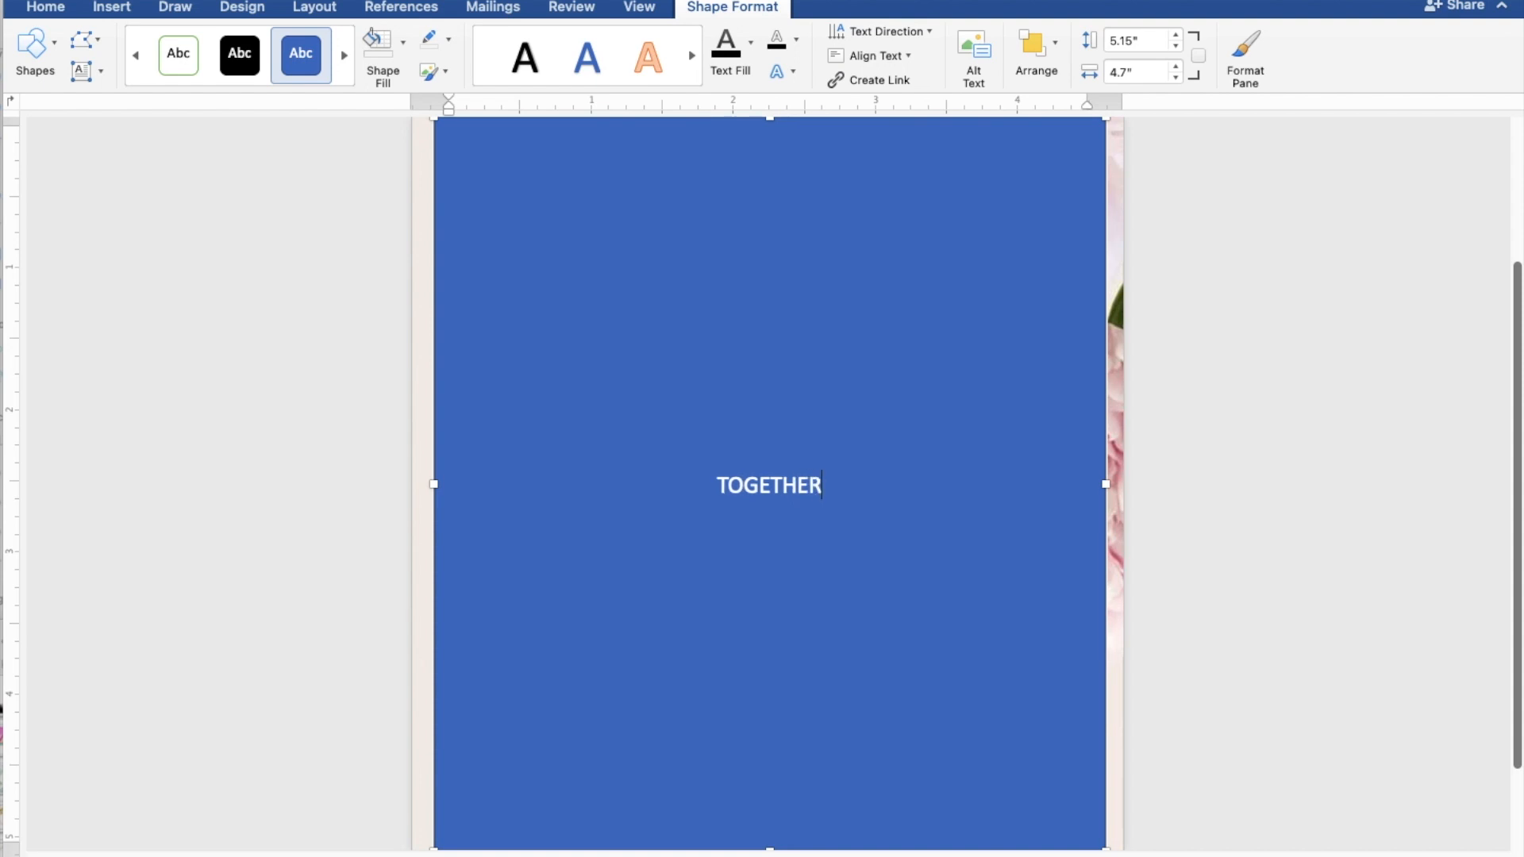
pyautogui.write('WITH')
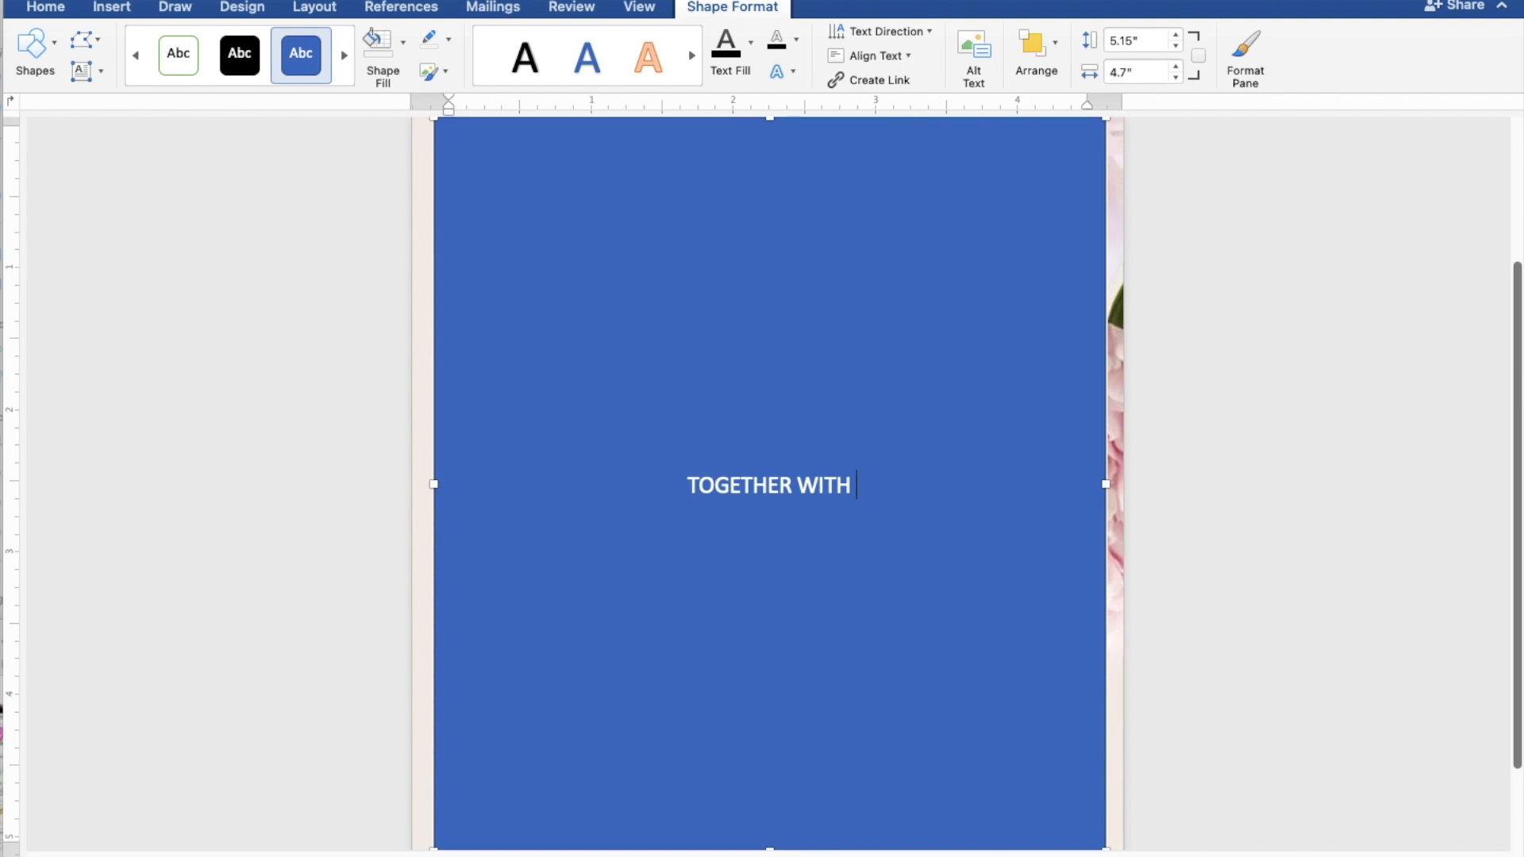
pyautogui.write(' THE')
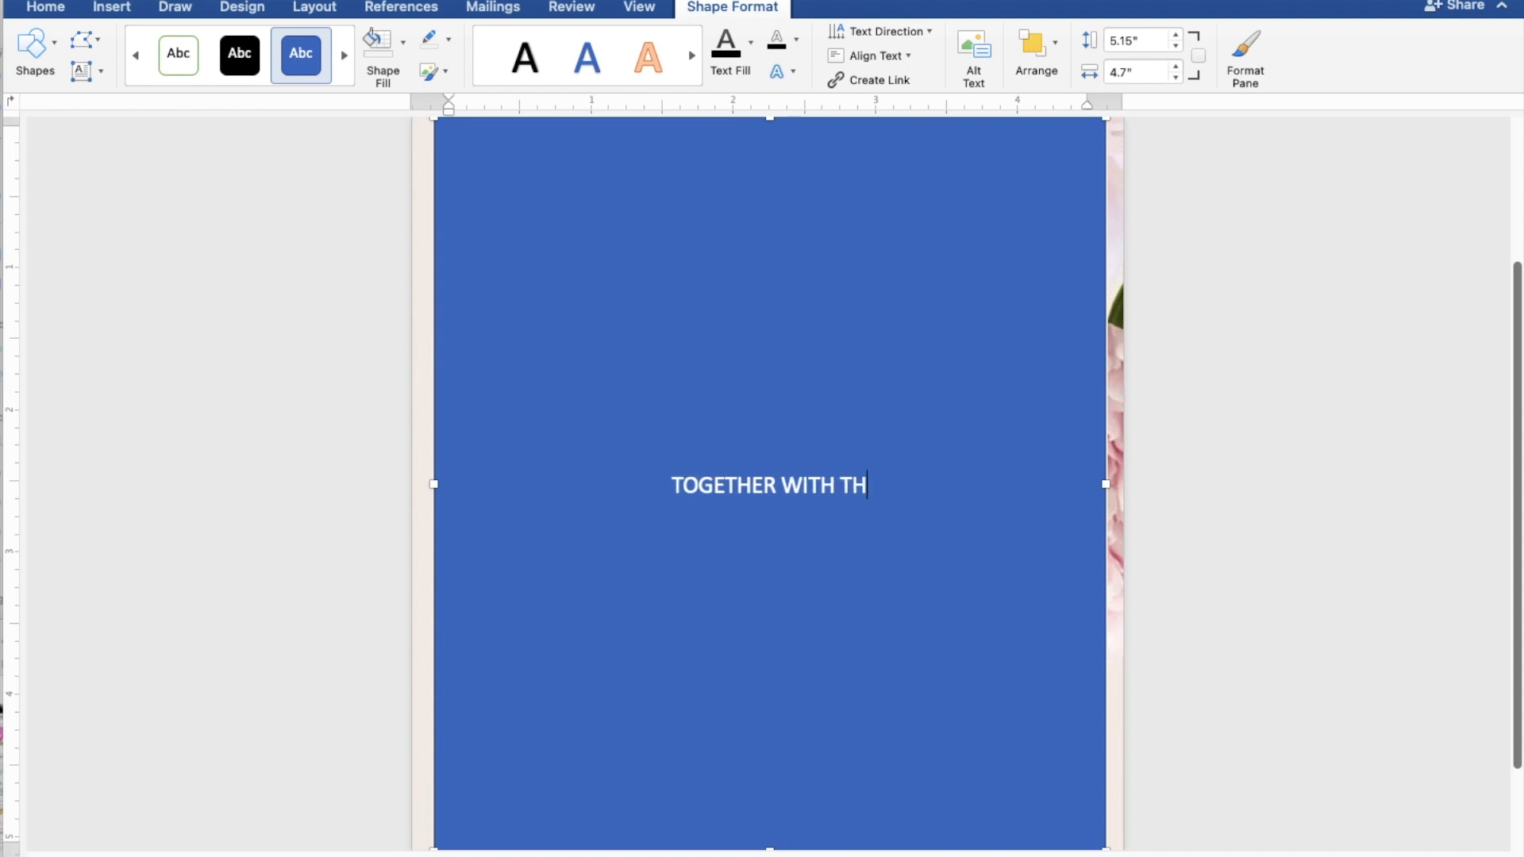
pyautogui.write('IR')
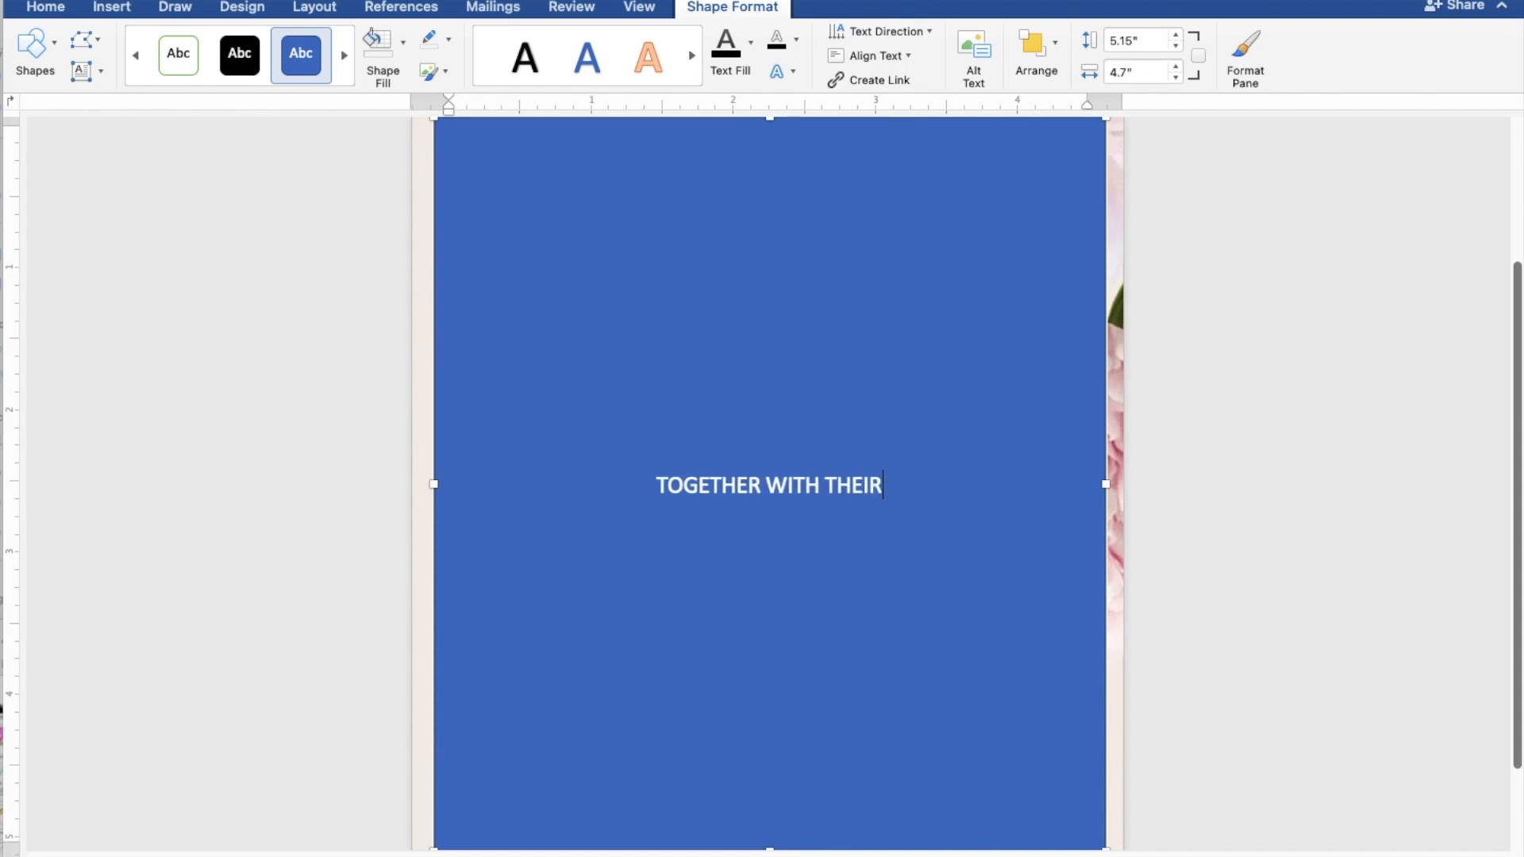
pyautogui.write(' FA')
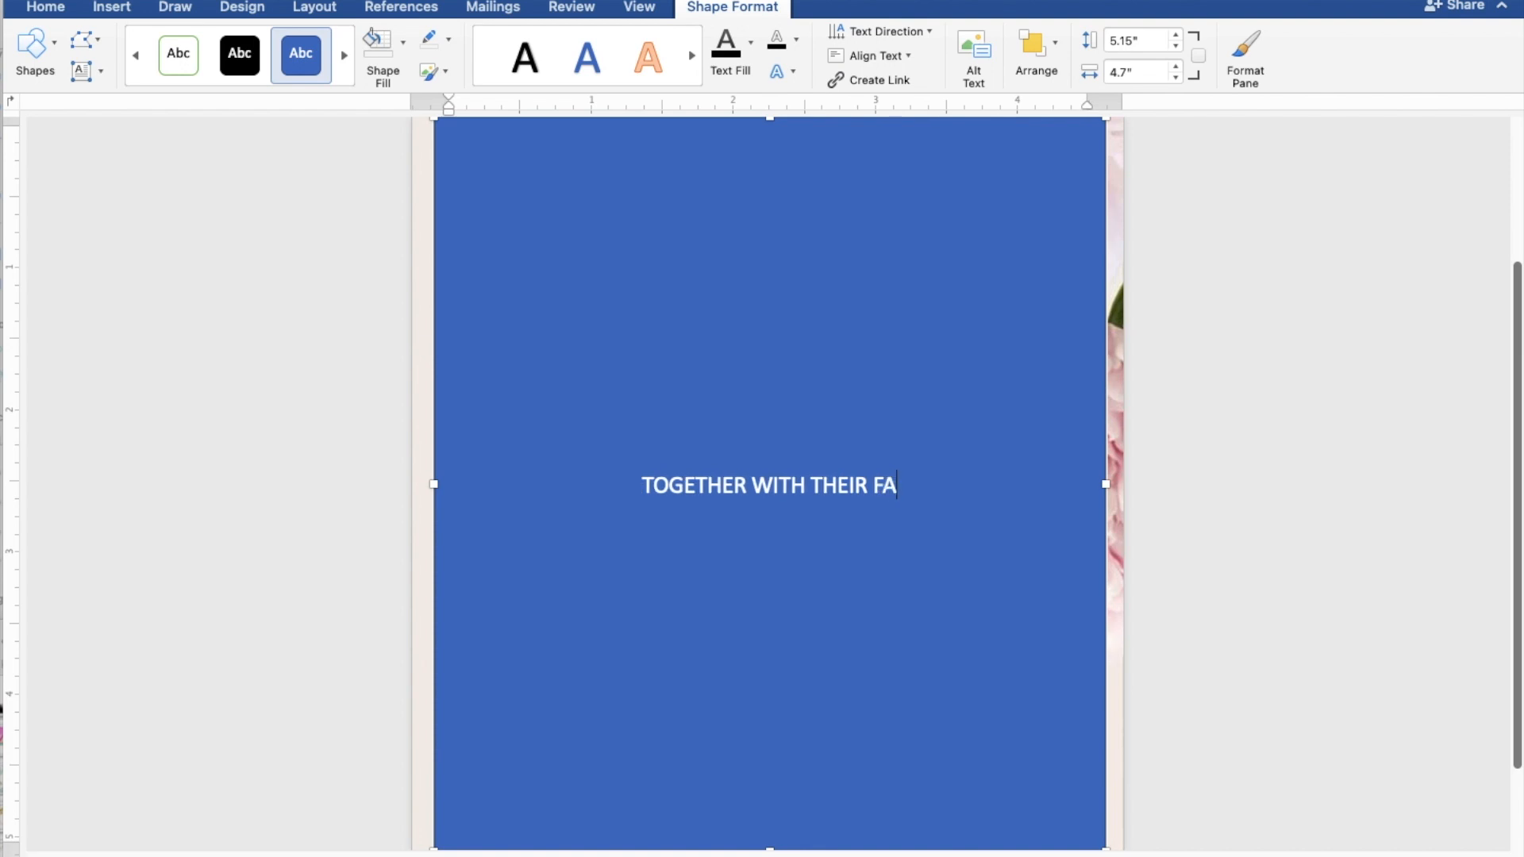
pyautogui.write('MIL')
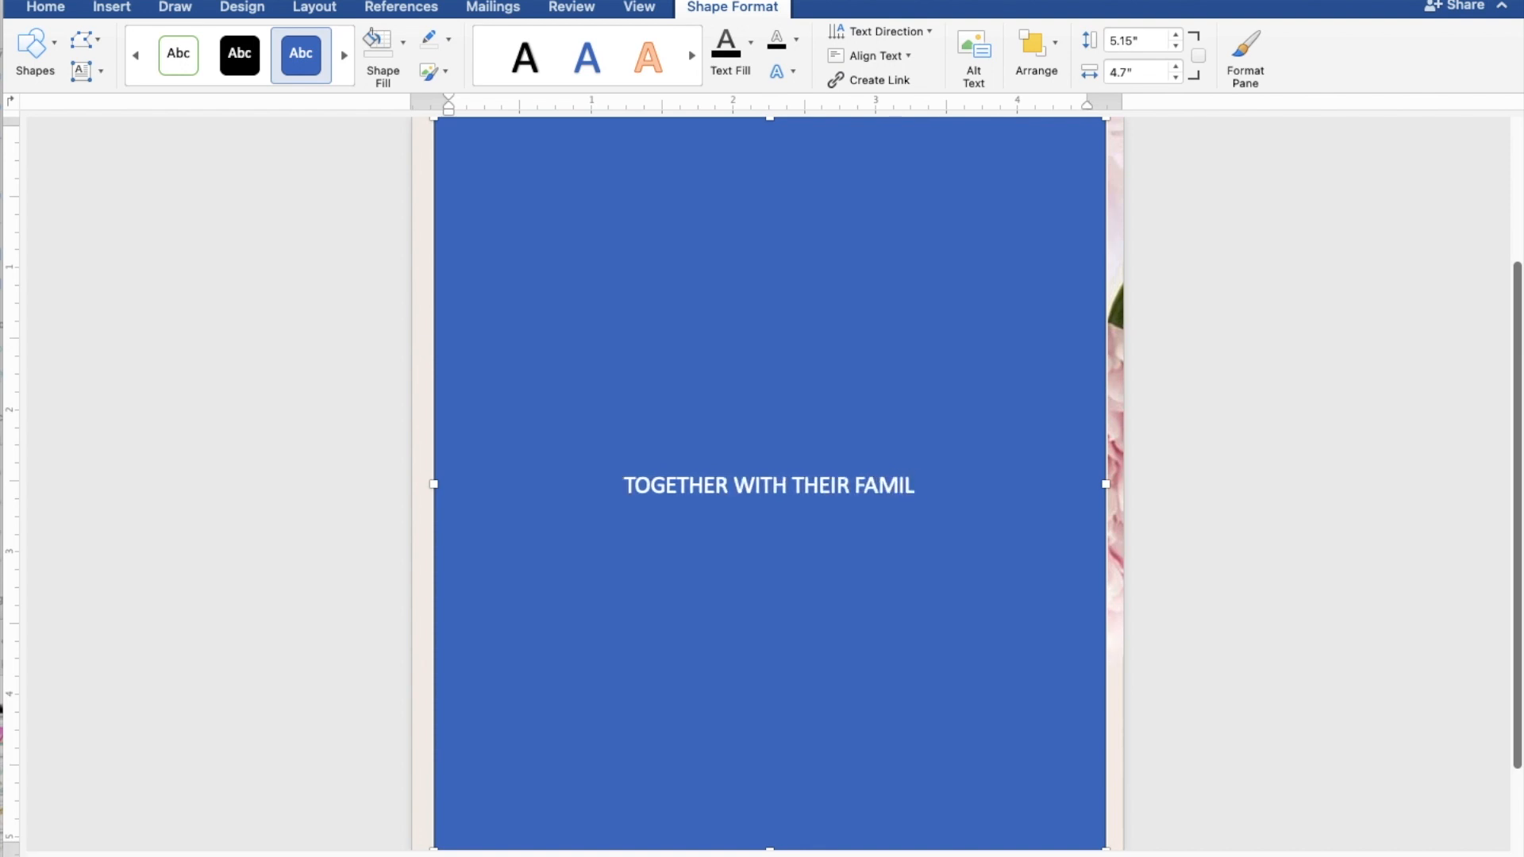
pyautogui.write('IES')
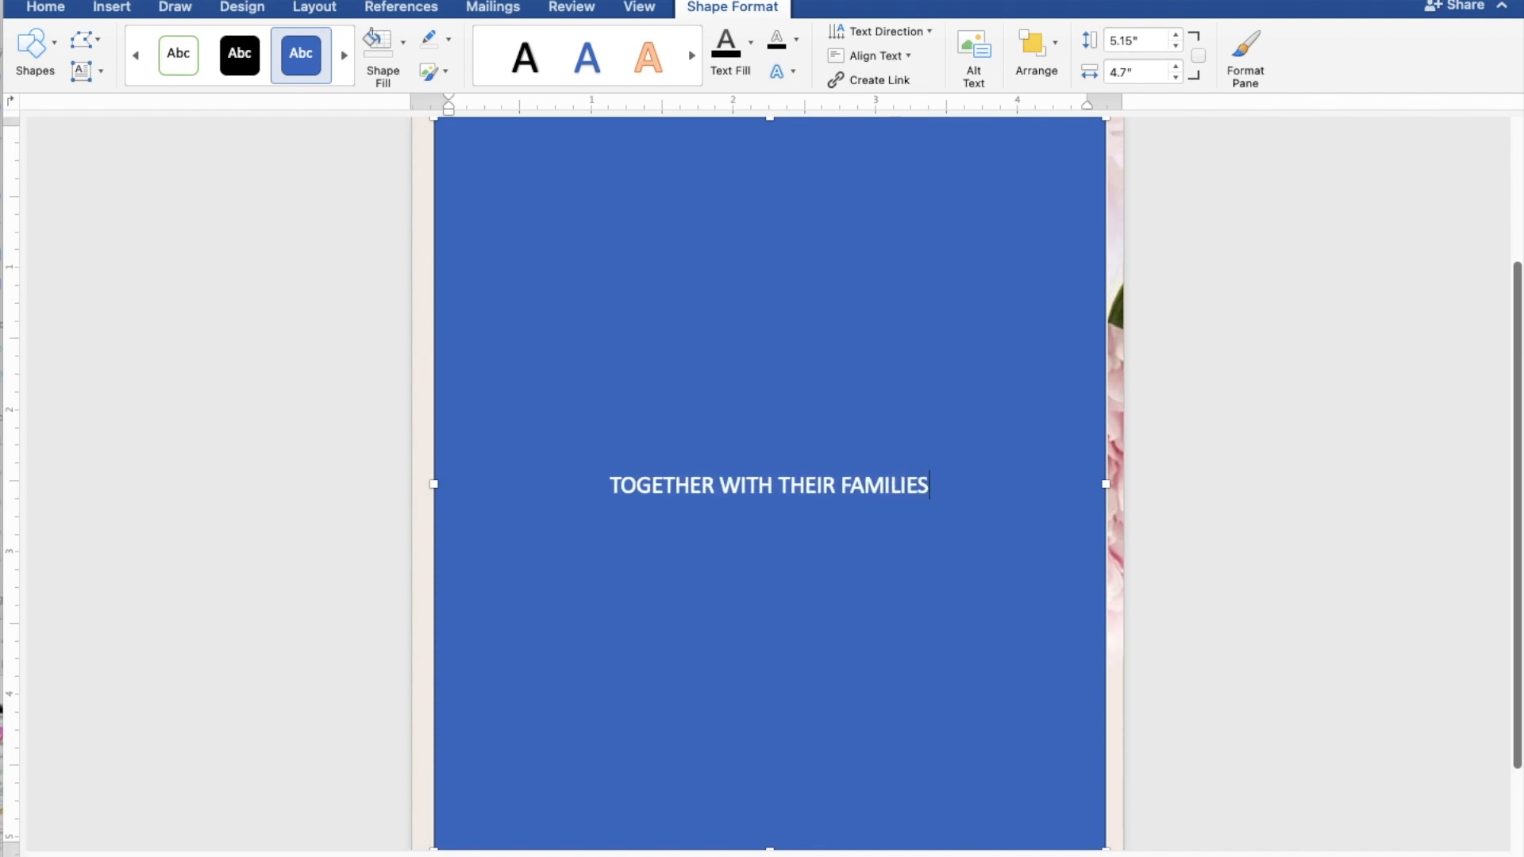
pyautogui.press('Return')
pyautogui.press('Return')
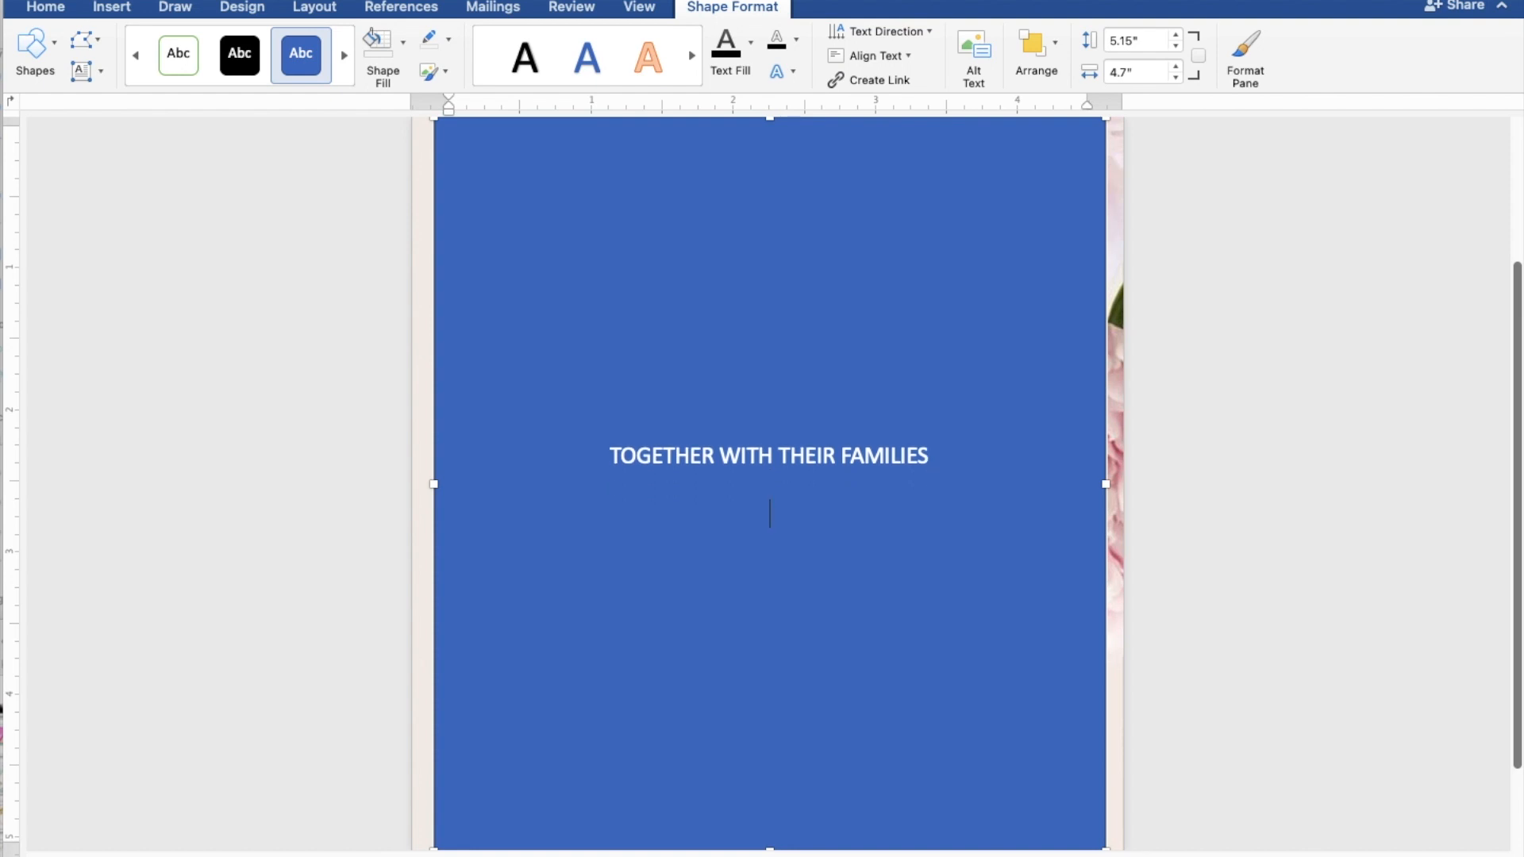
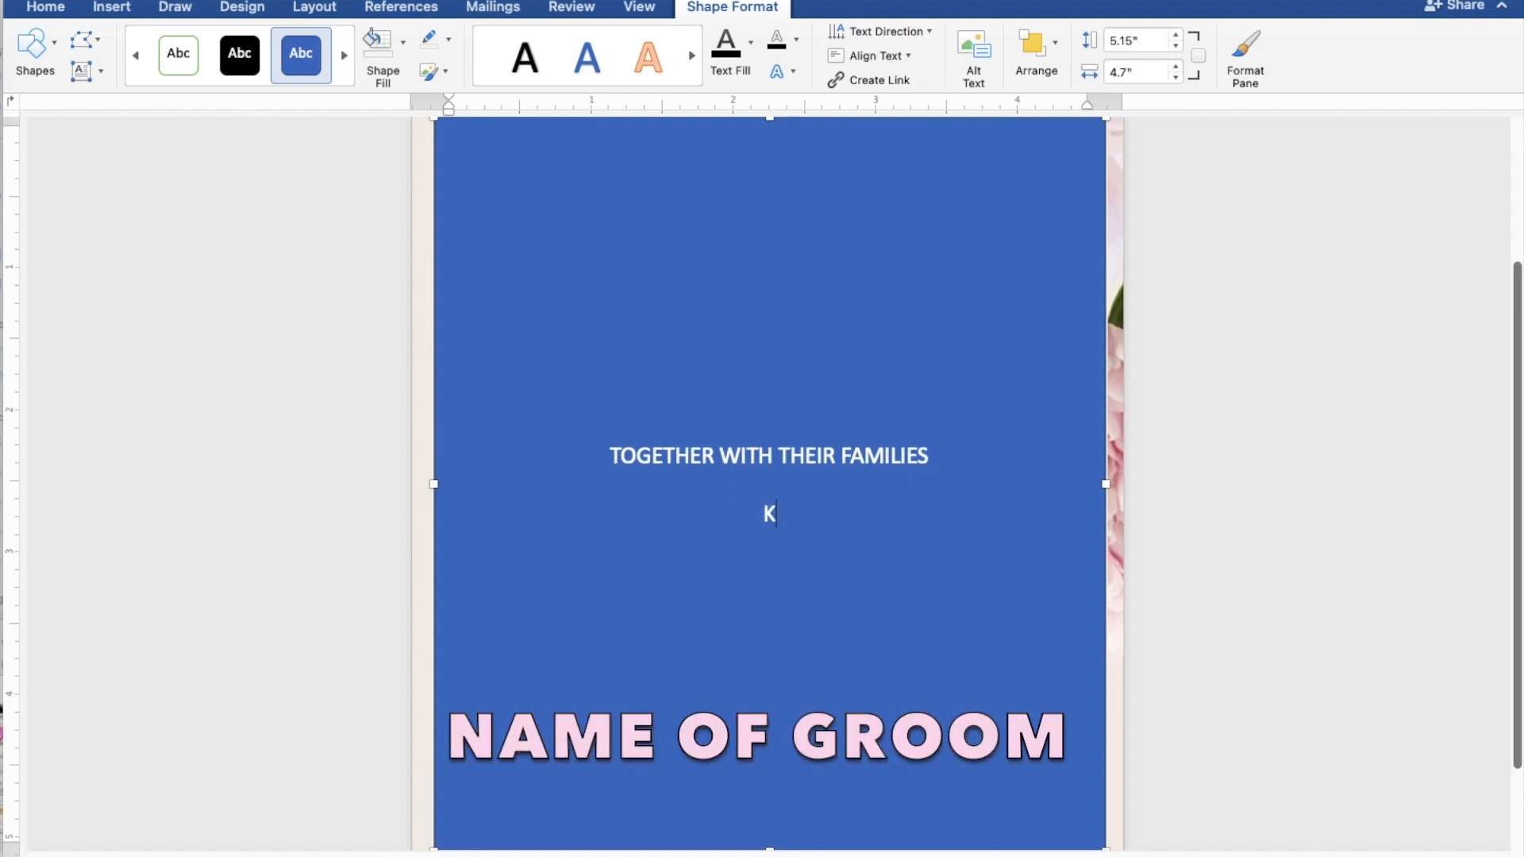
pyautogui.press('Return')
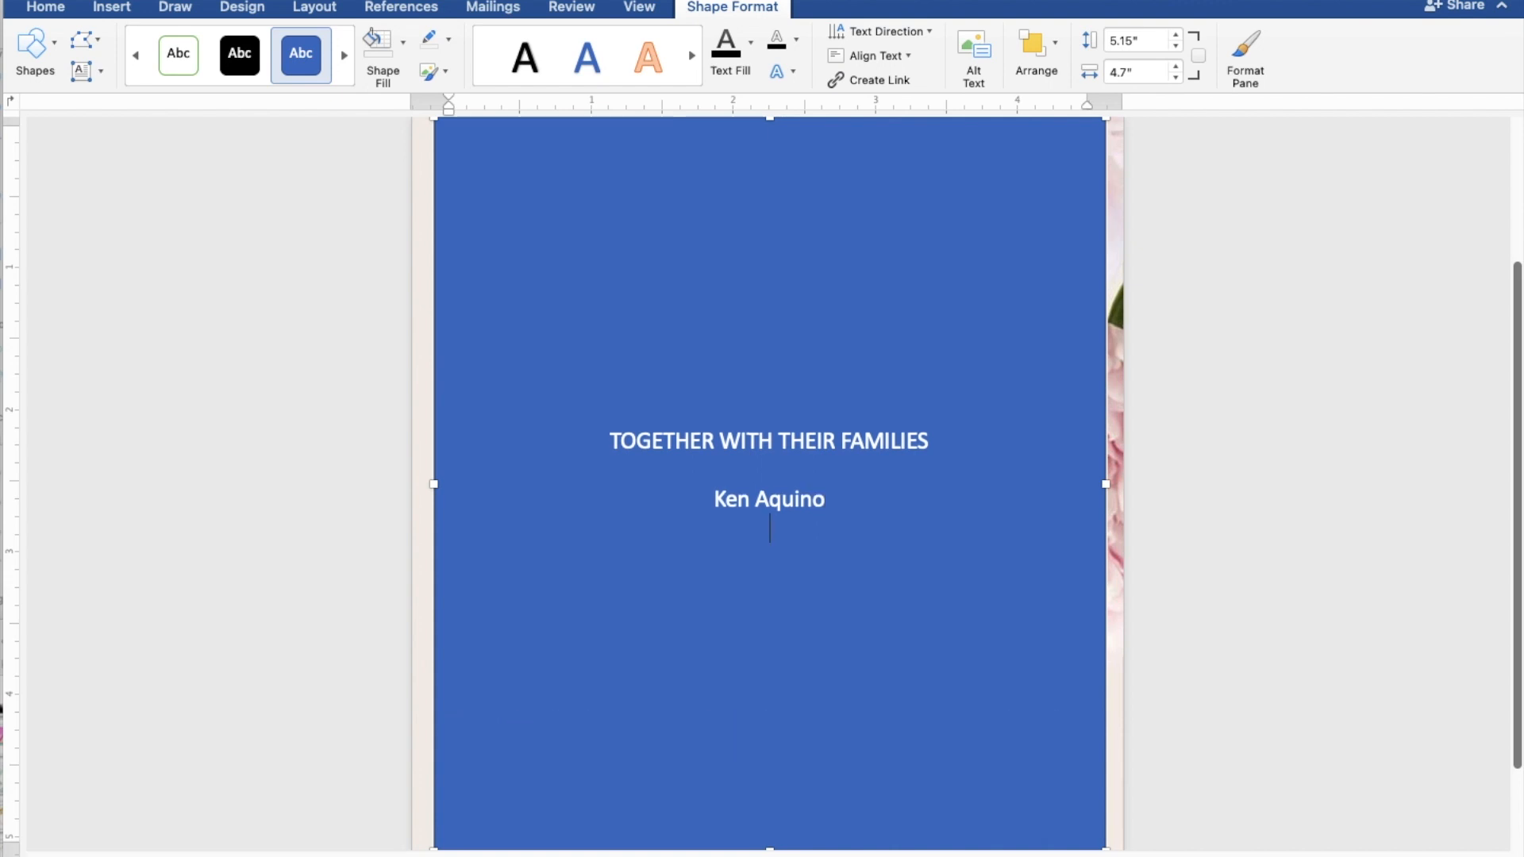
pyautogui.write('AND')
pyautogui.press('Return')
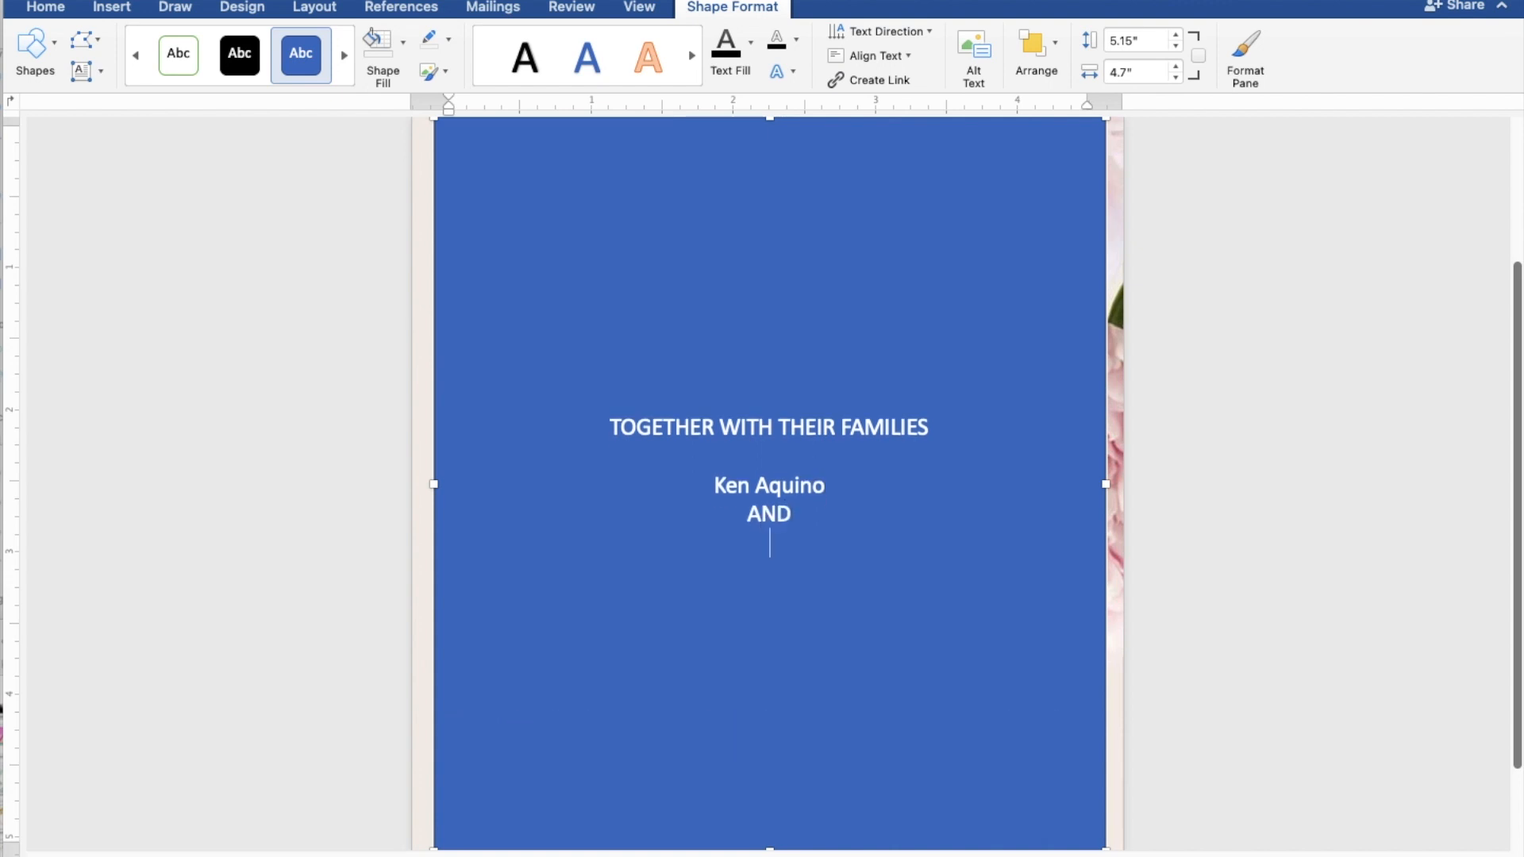
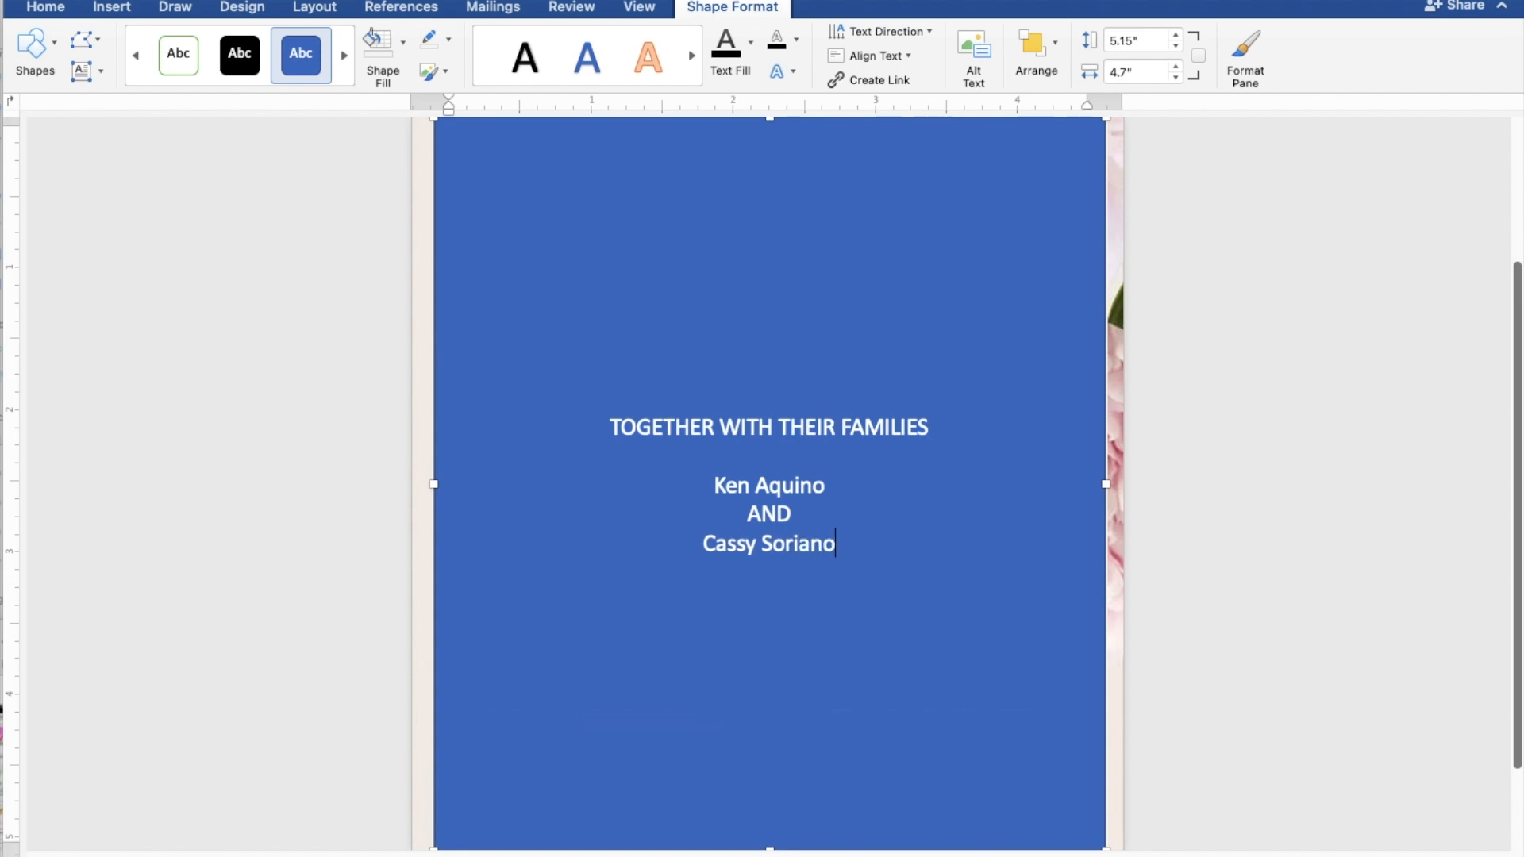
pyautogui.press('Return')
pyautogui.press('Return')
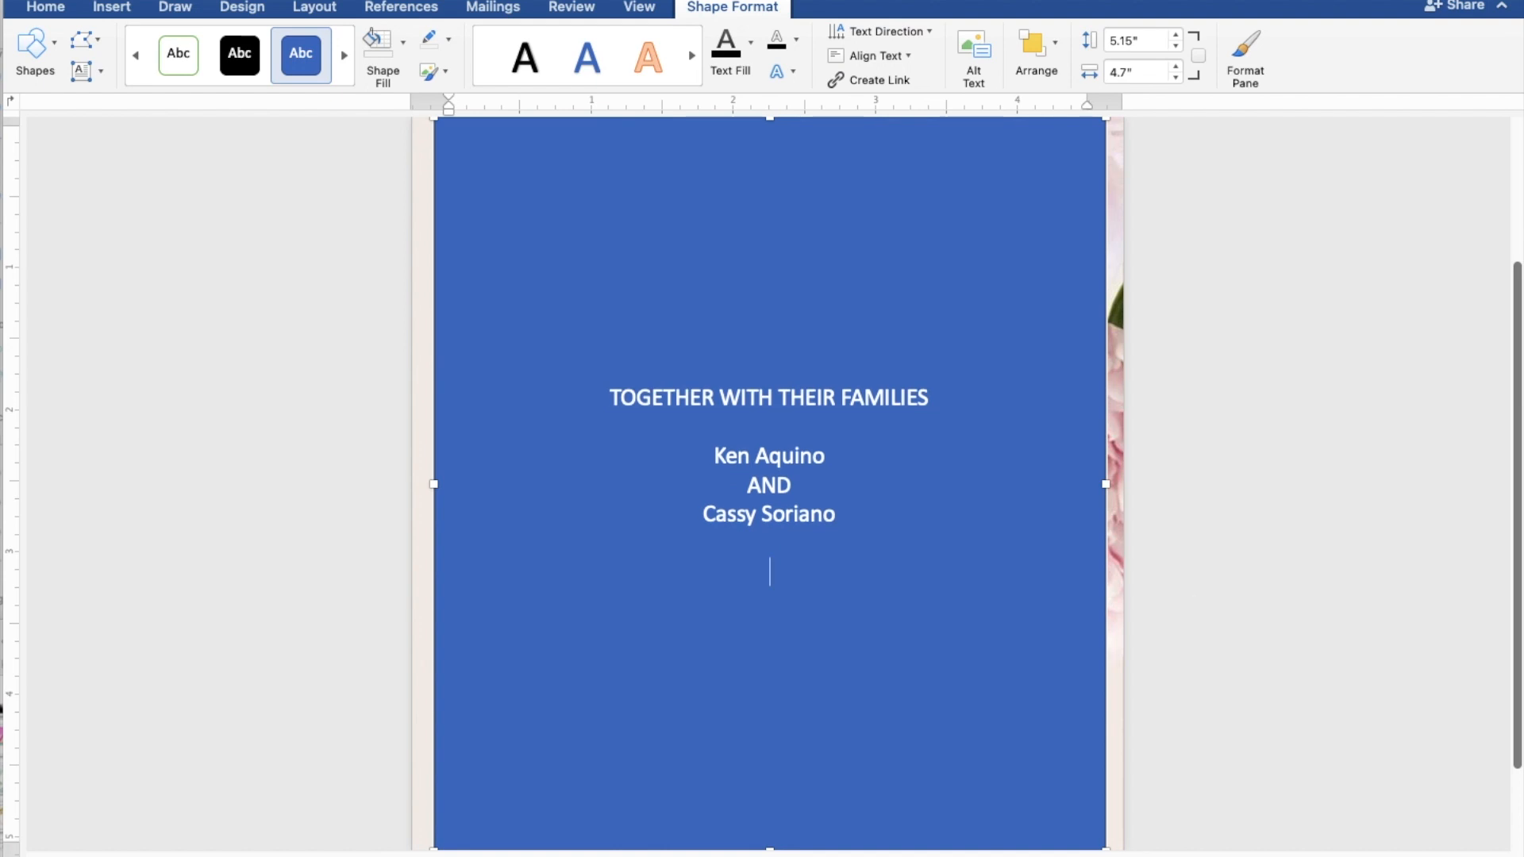
# Step: Add REQUEST THE PLEASURE OF YOUR PRESENCE and AS THEY JOYFULLY UNITE IN MARRIAGE, then start SUNDAY
pyautogui.write('REQUEST THE')
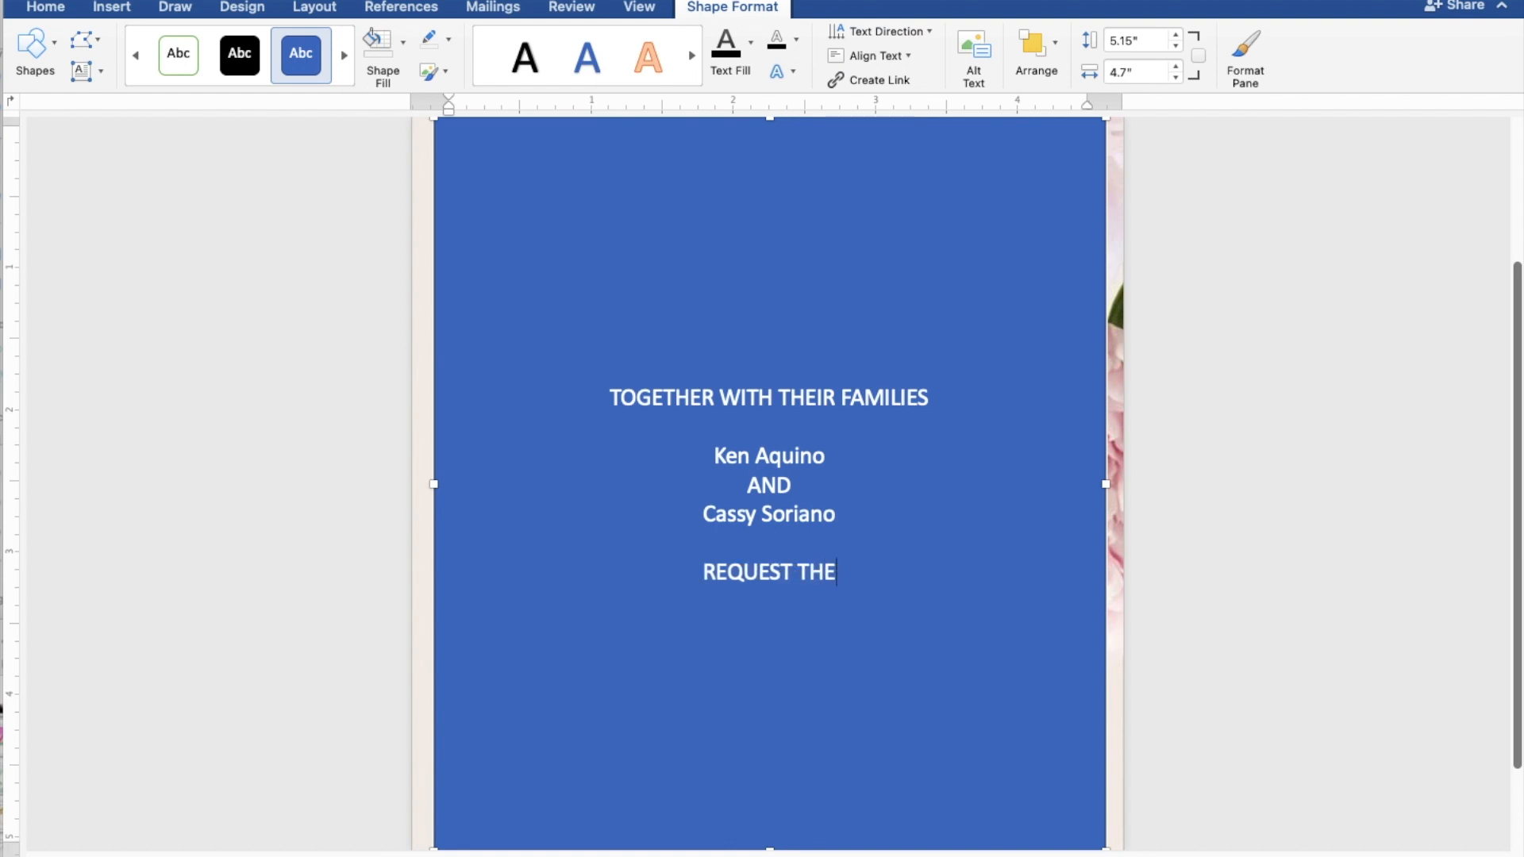
pyautogui.write(' PL')
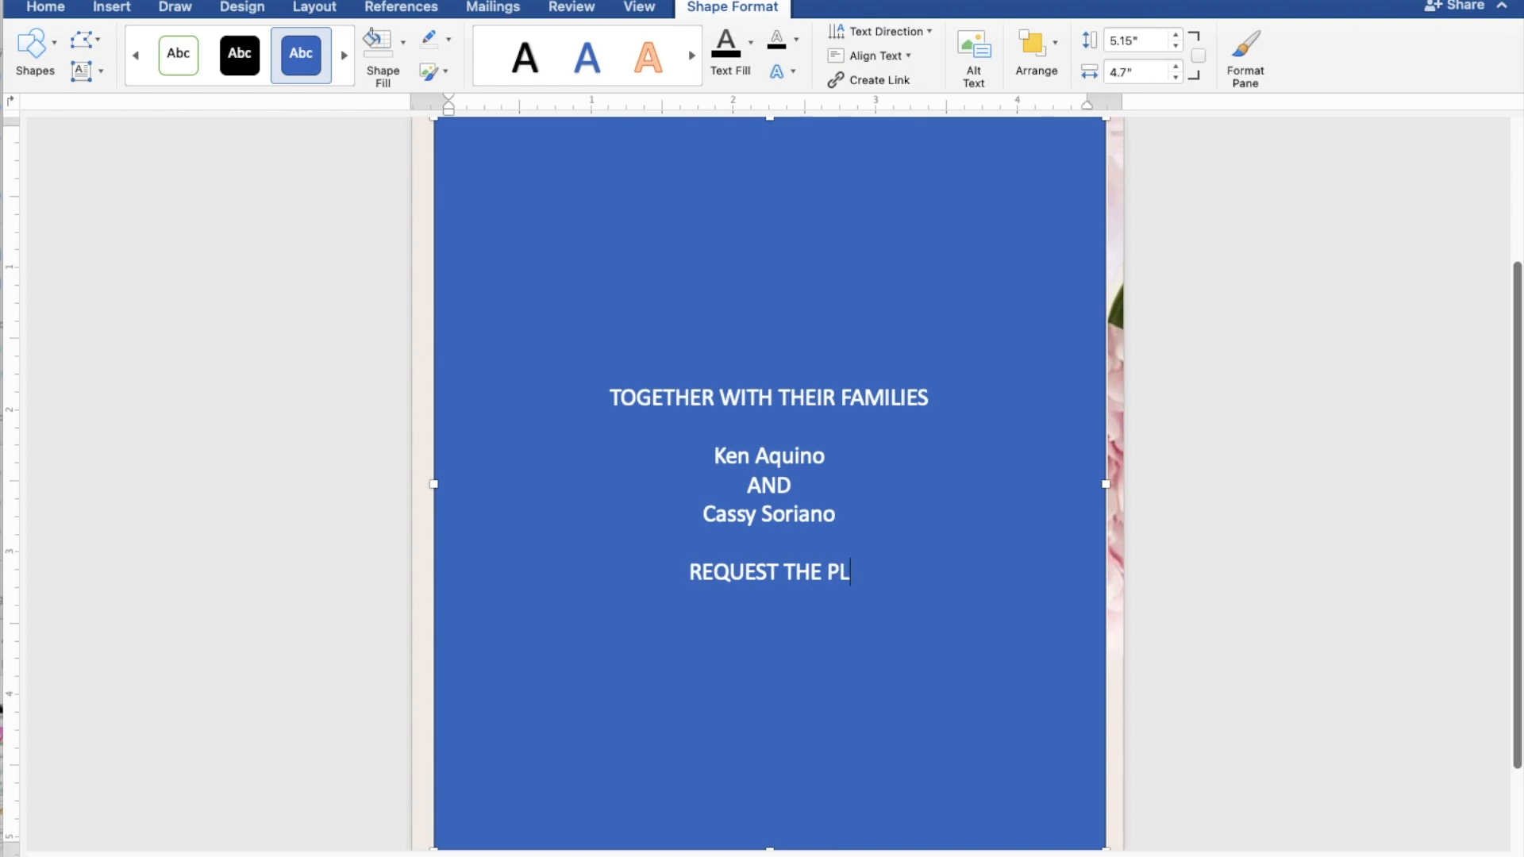
pyautogui.write('EASURE')
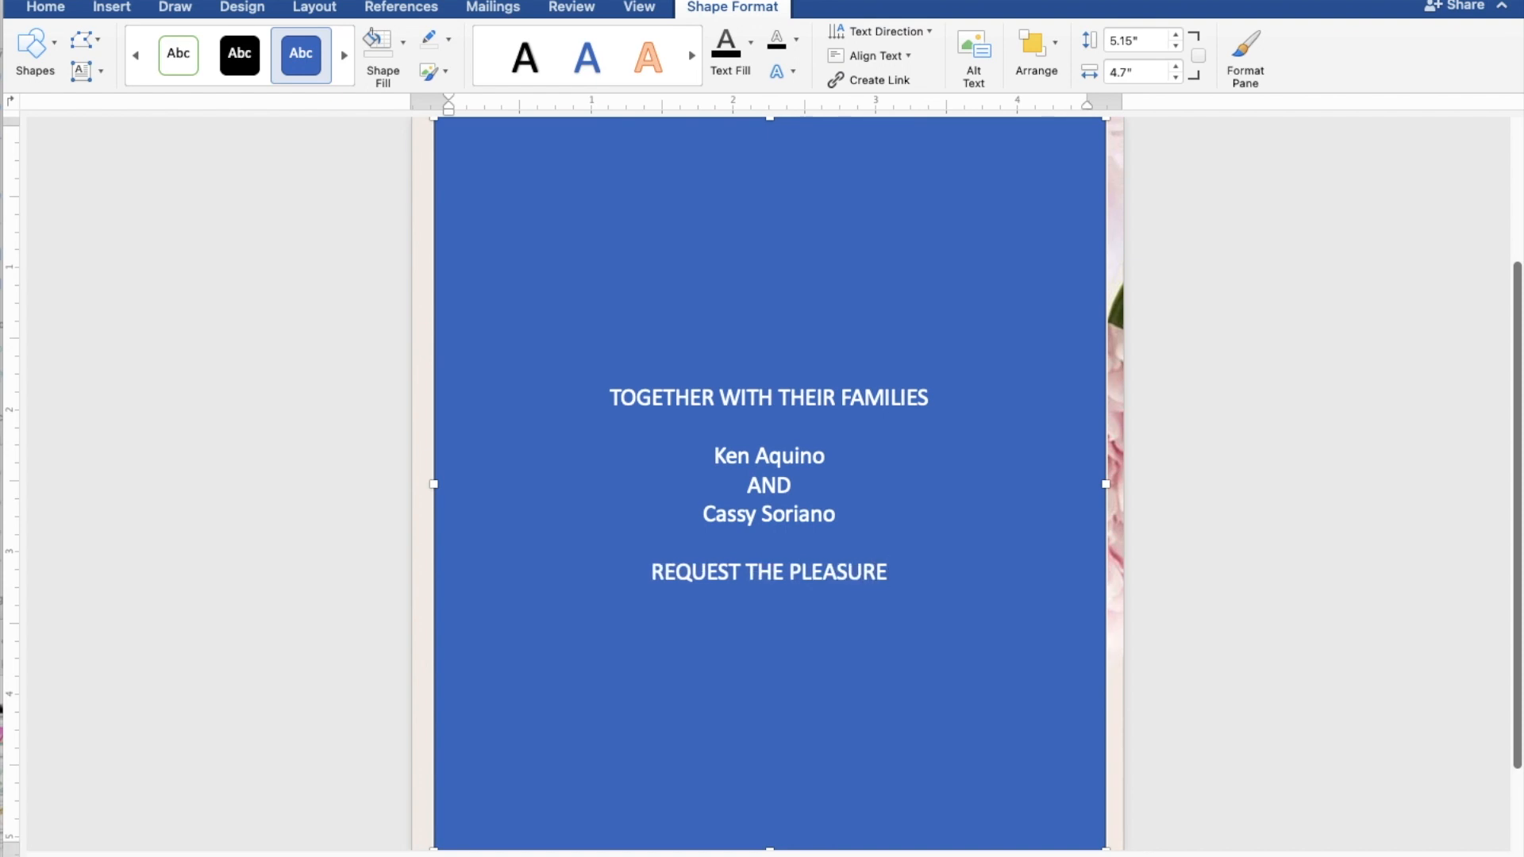
pyautogui.write(' OF')
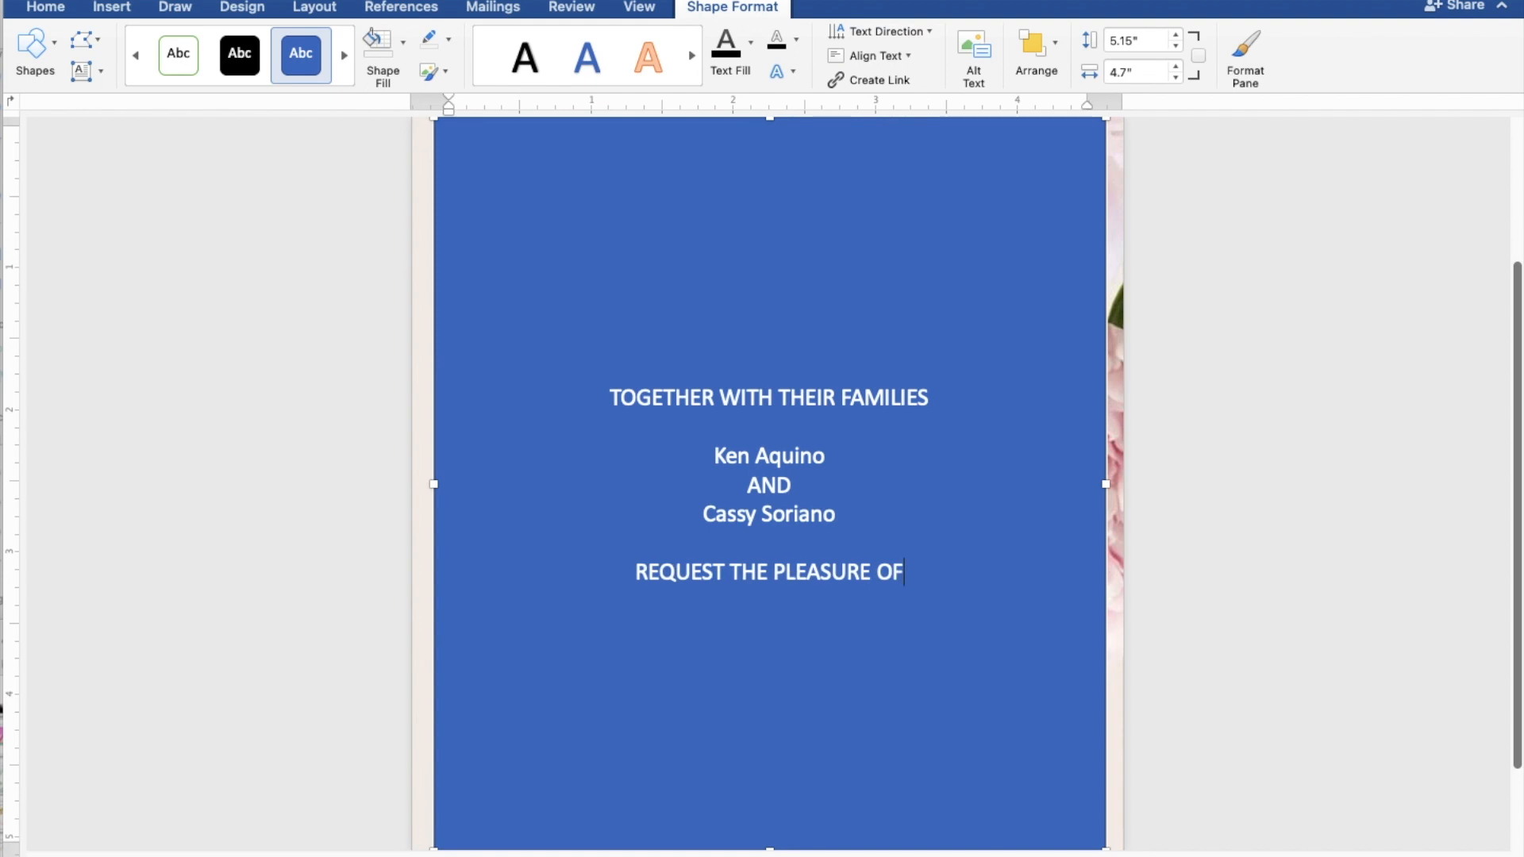
pyautogui.write(' YOUR PRES')
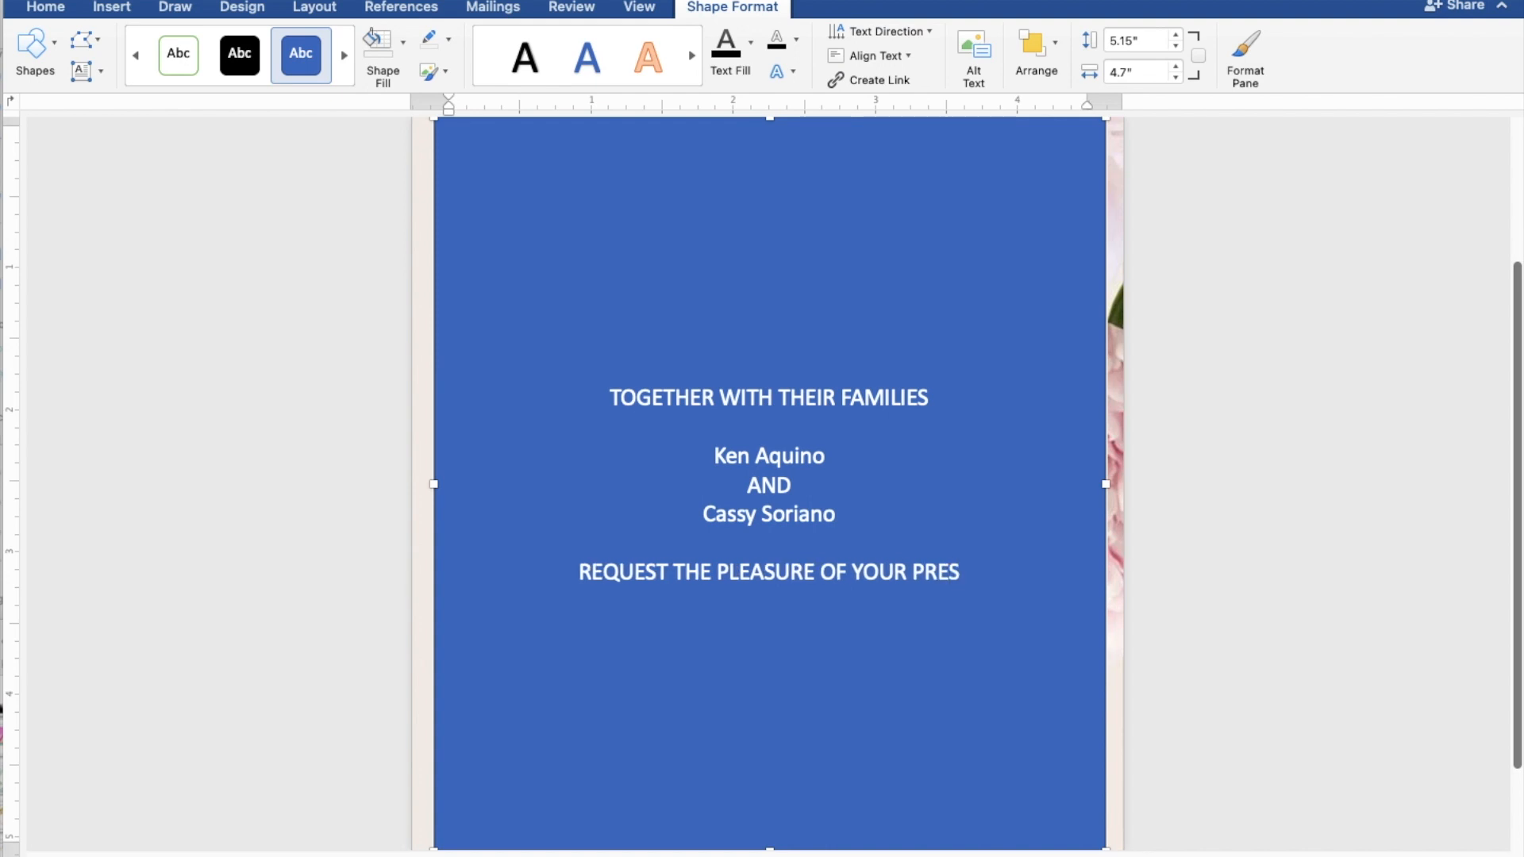
pyautogui.write('ENC')
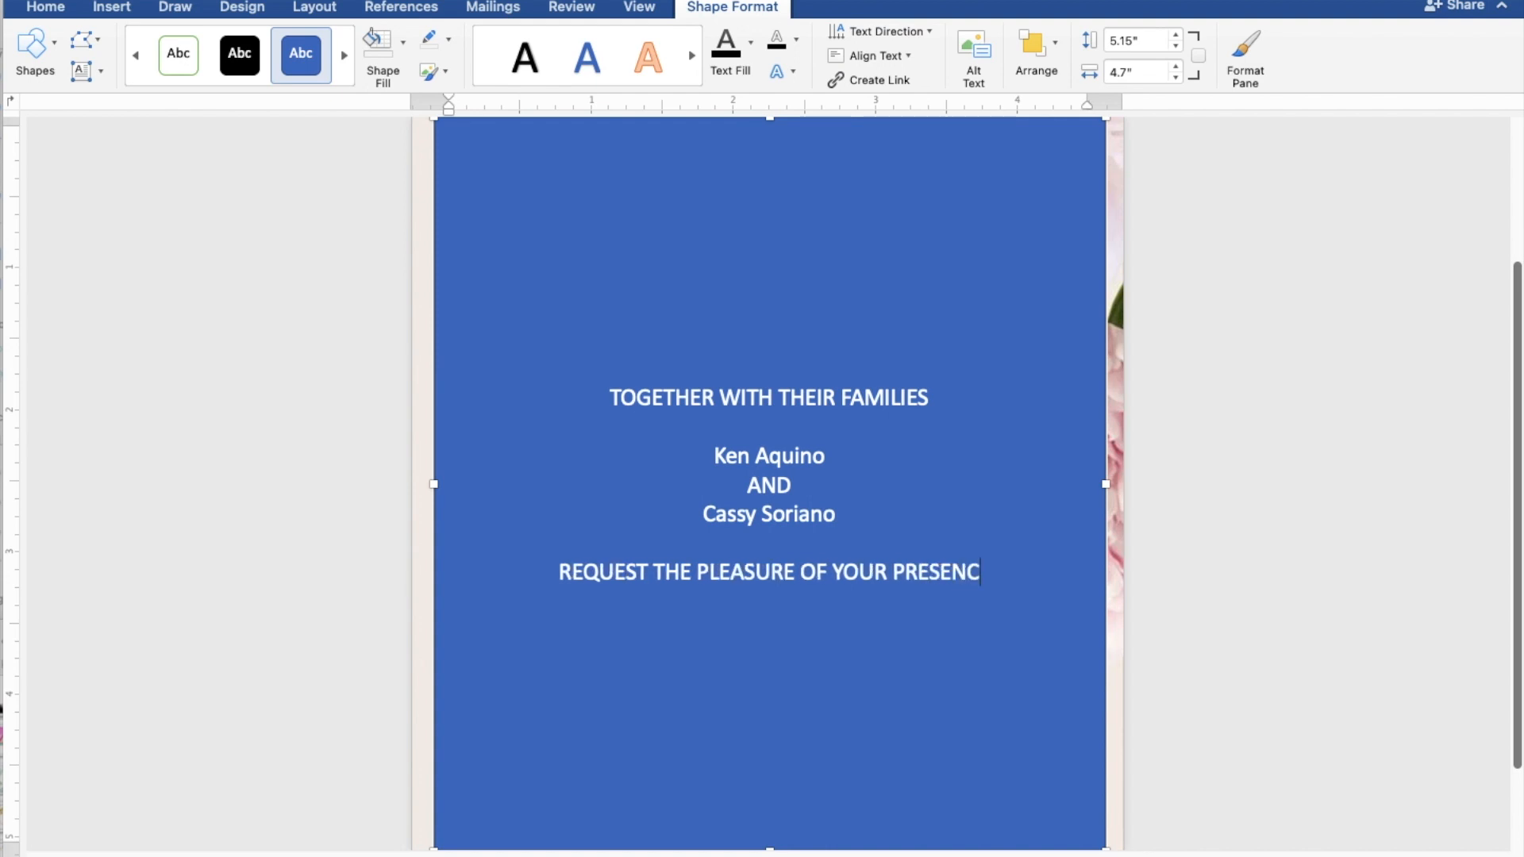
pyautogui.write('E')
pyautogui.press('Return')
pyautogui.write('AS THEY')
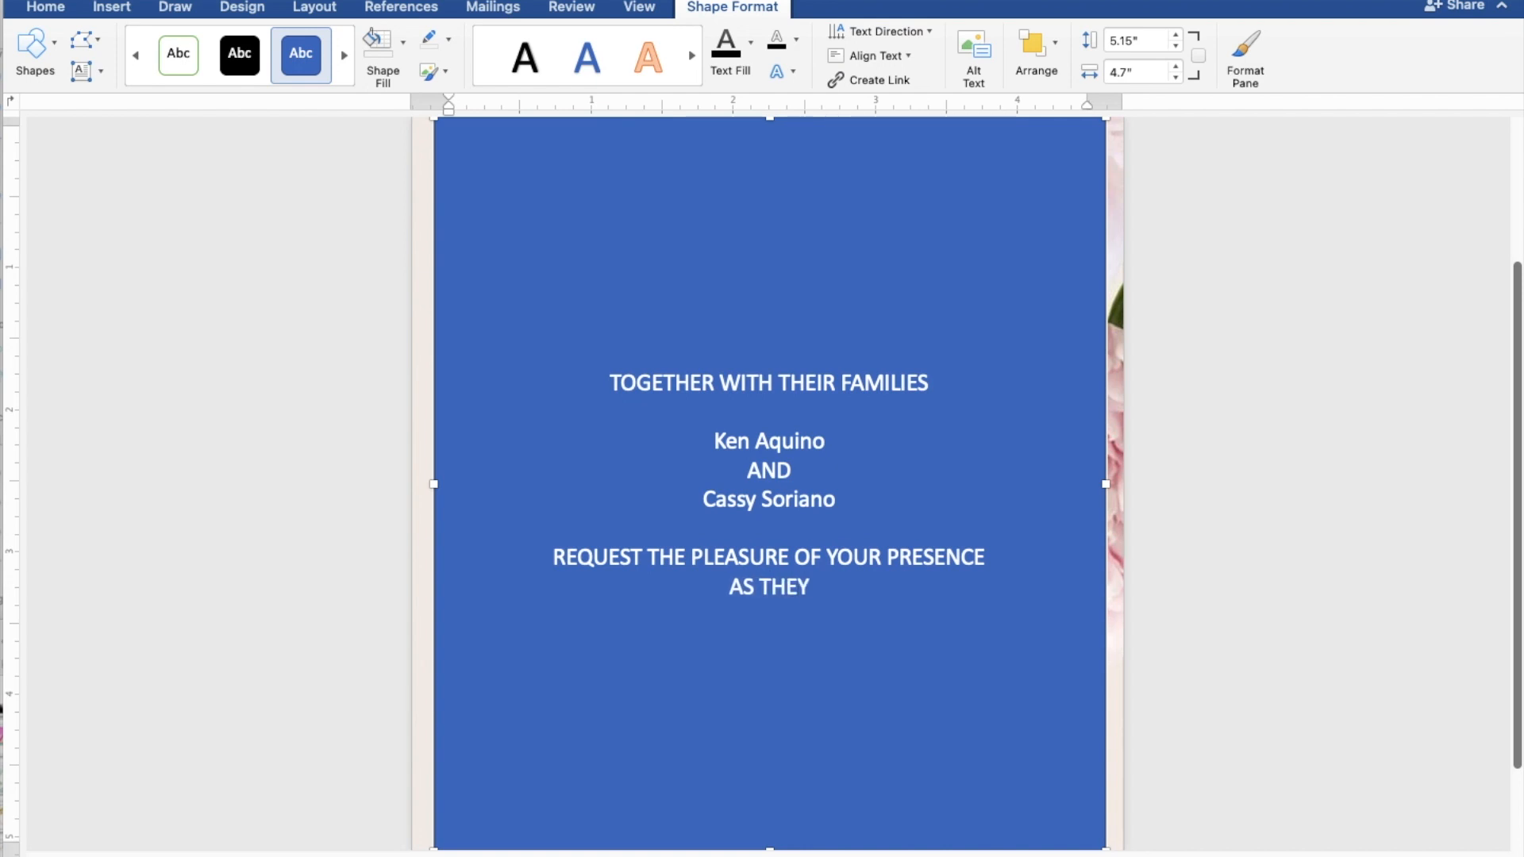
pyautogui.write(' J')
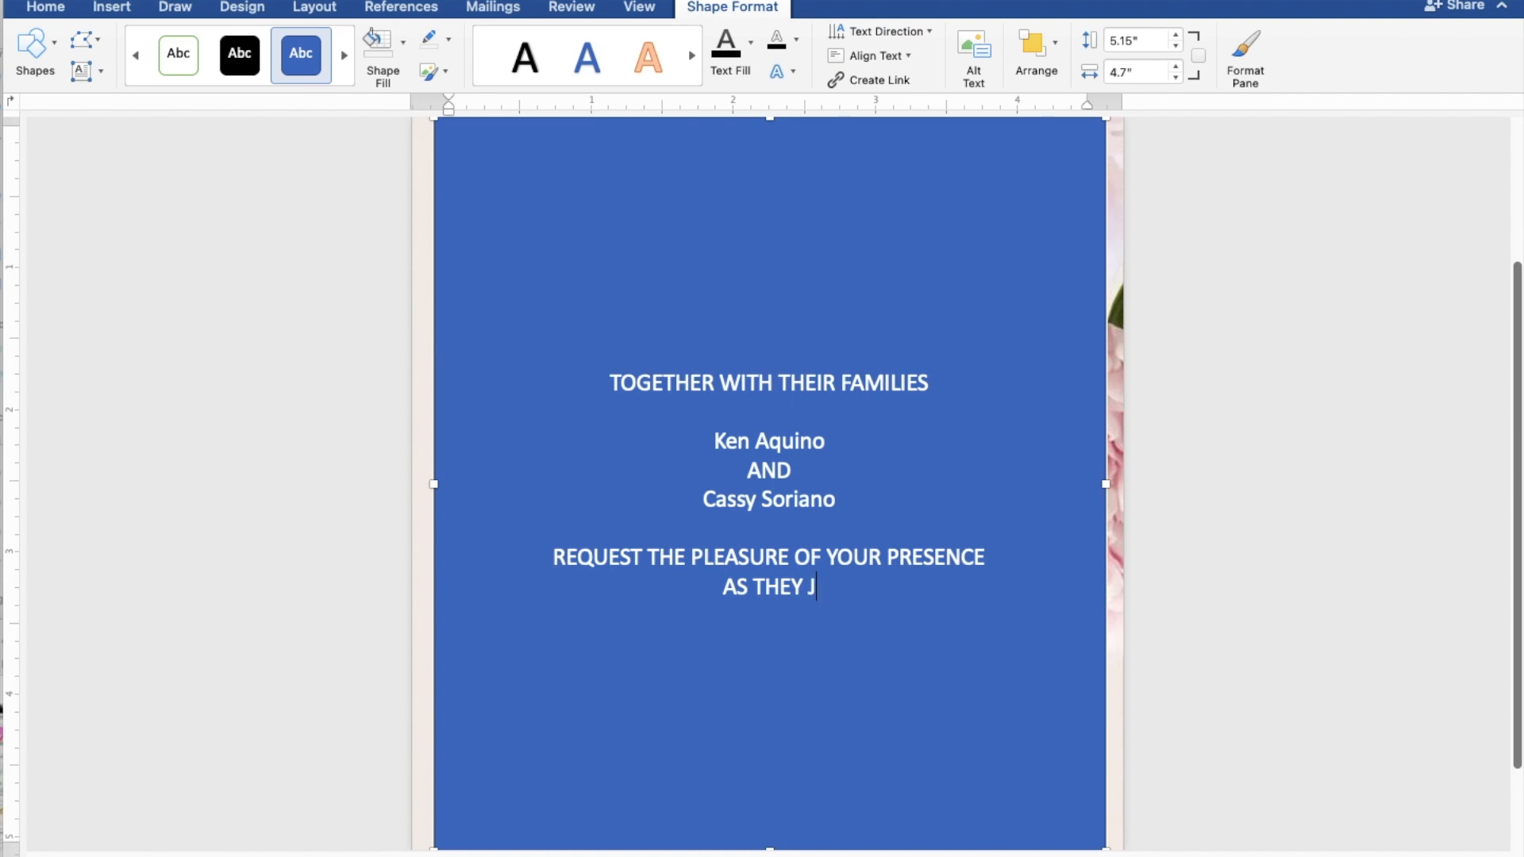
pyautogui.write('OYFULL')
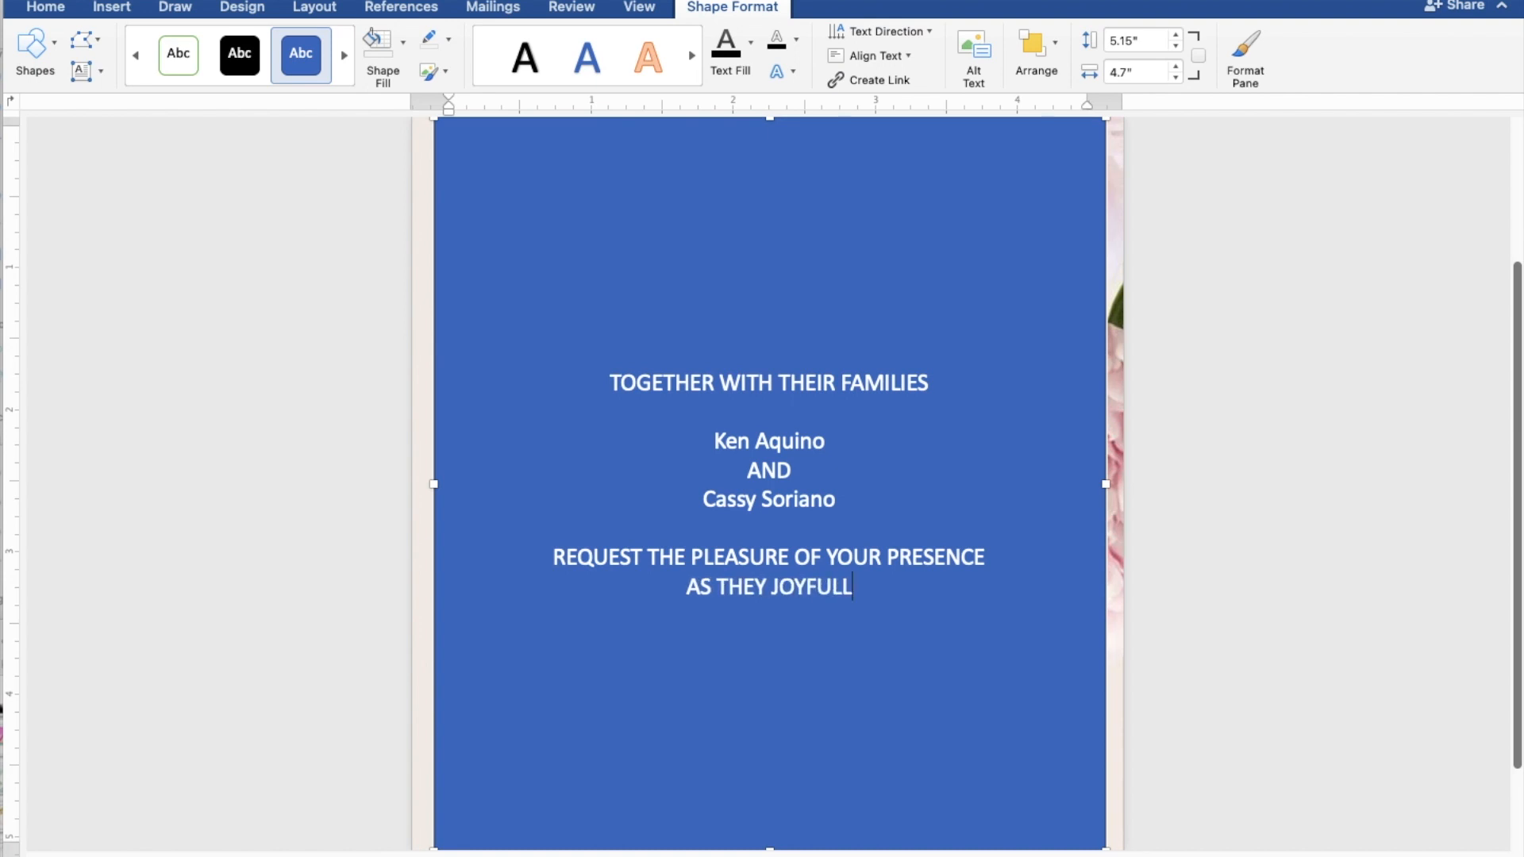
pyautogui.write('Y ')
pyautogui.write('U')
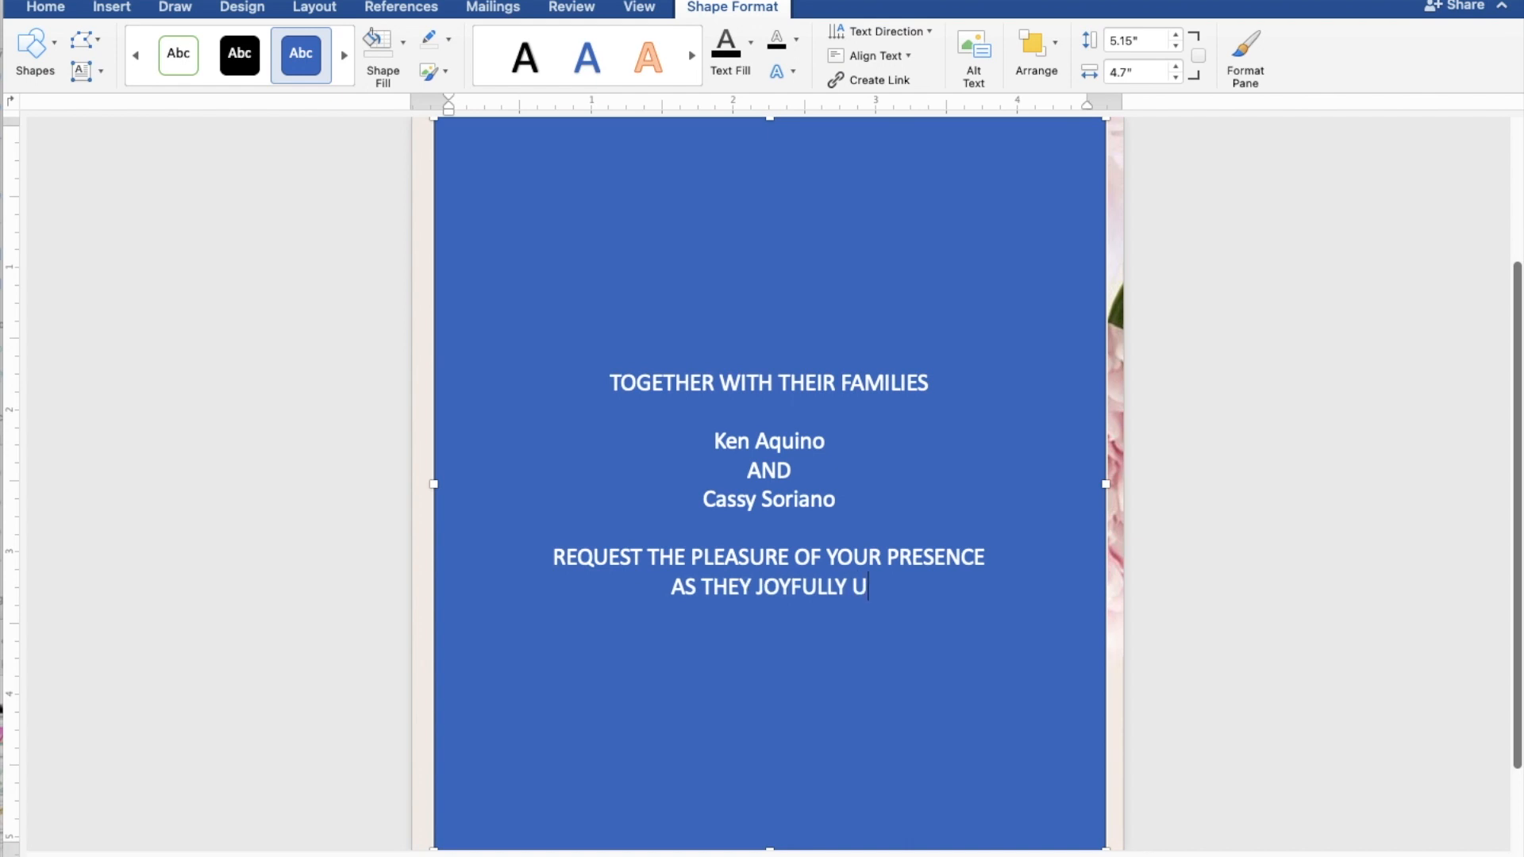
pyautogui.write('NITE ')
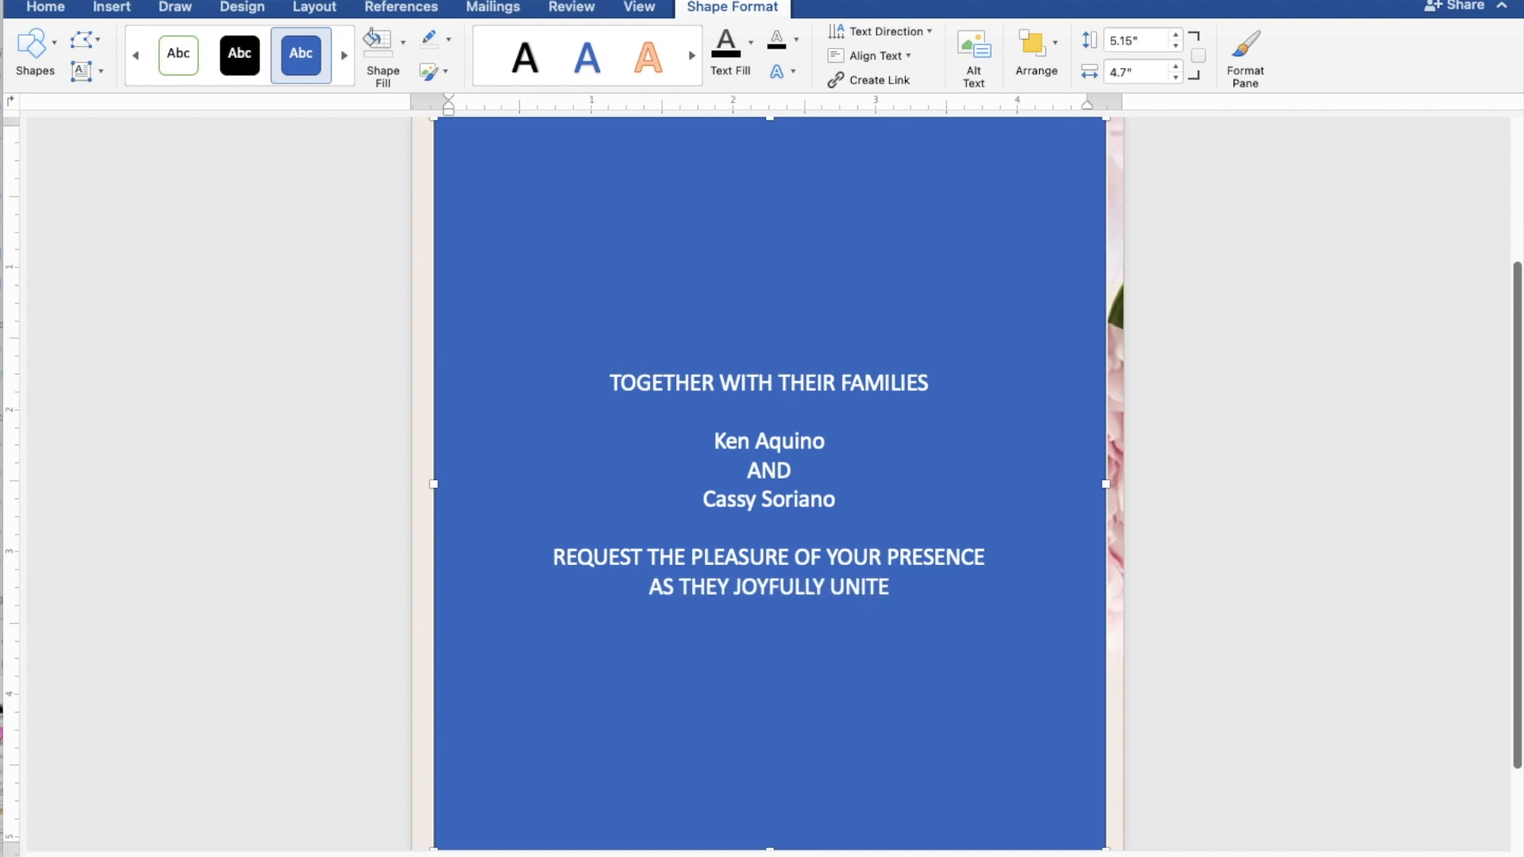
pyautogui.write('I')
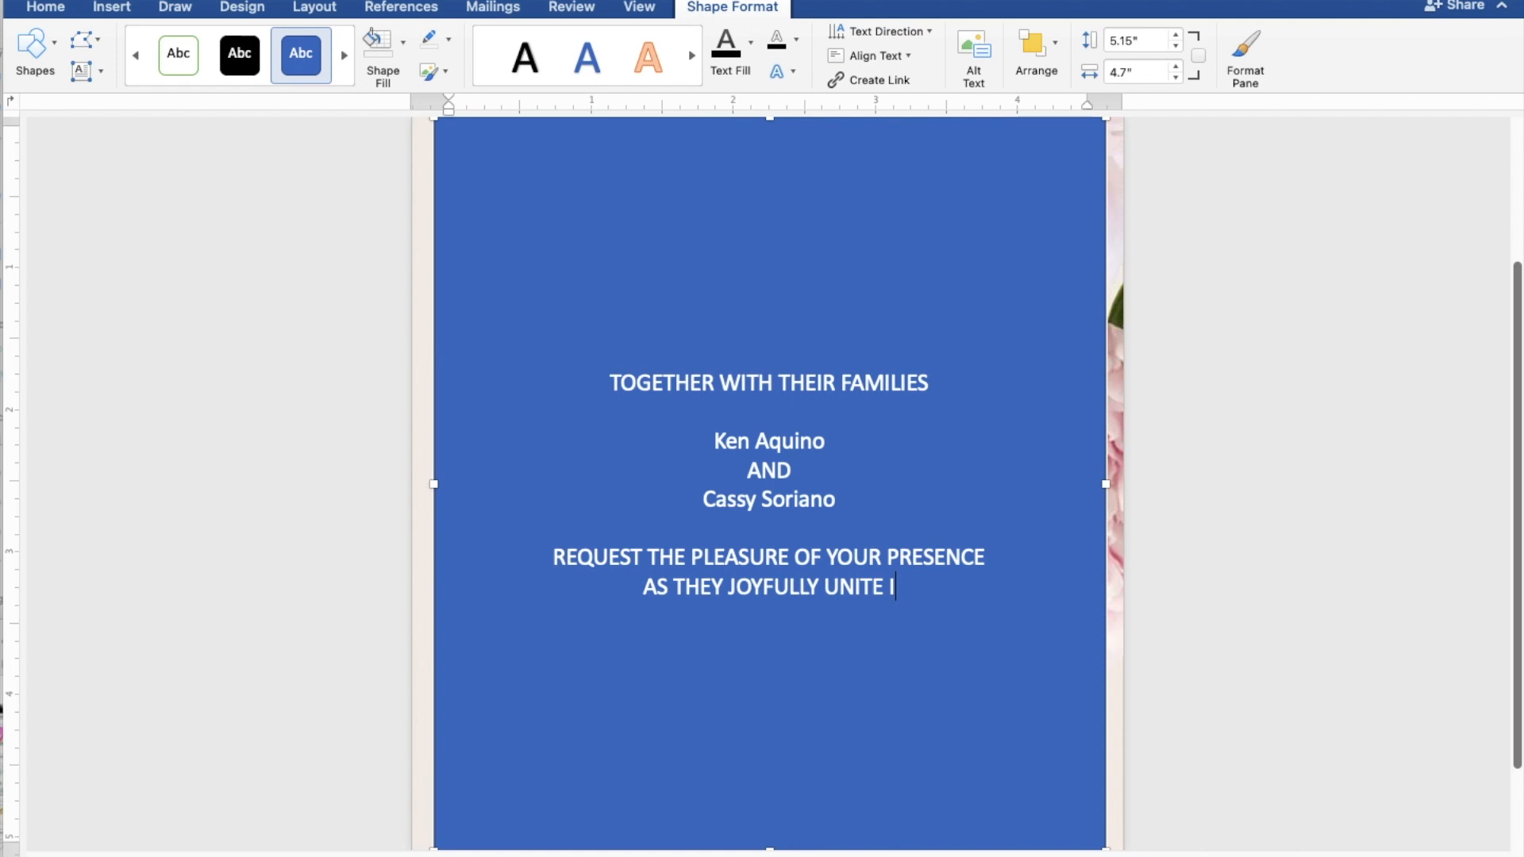
pyautogui.write('N MARR')
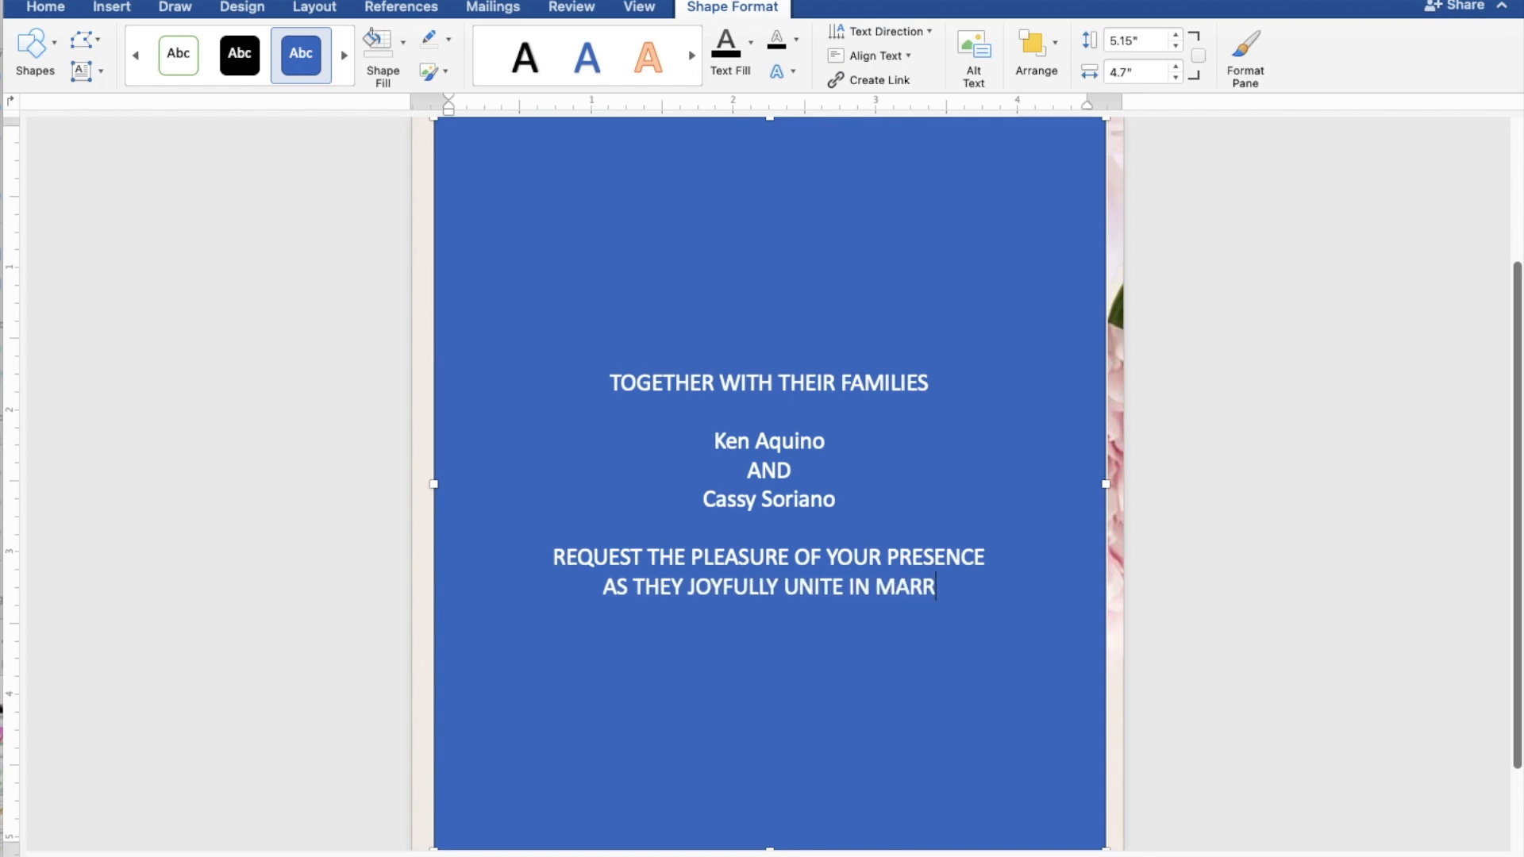
pyautogui.write('IAGE')
pyautogui.press('Return')
pyautogui.press('Return')
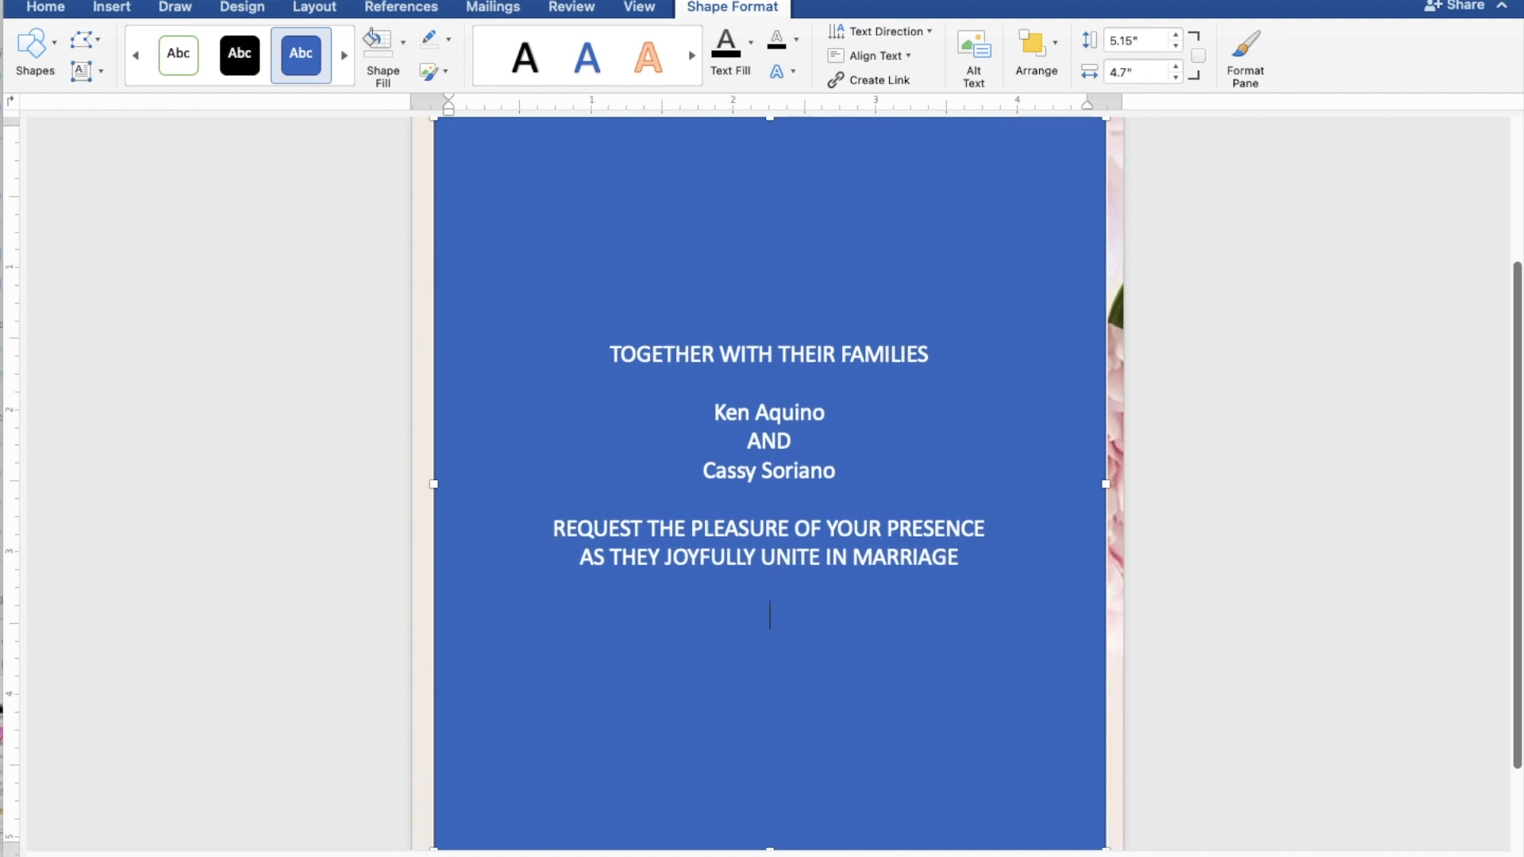
pyautogui.write('SUNDA')
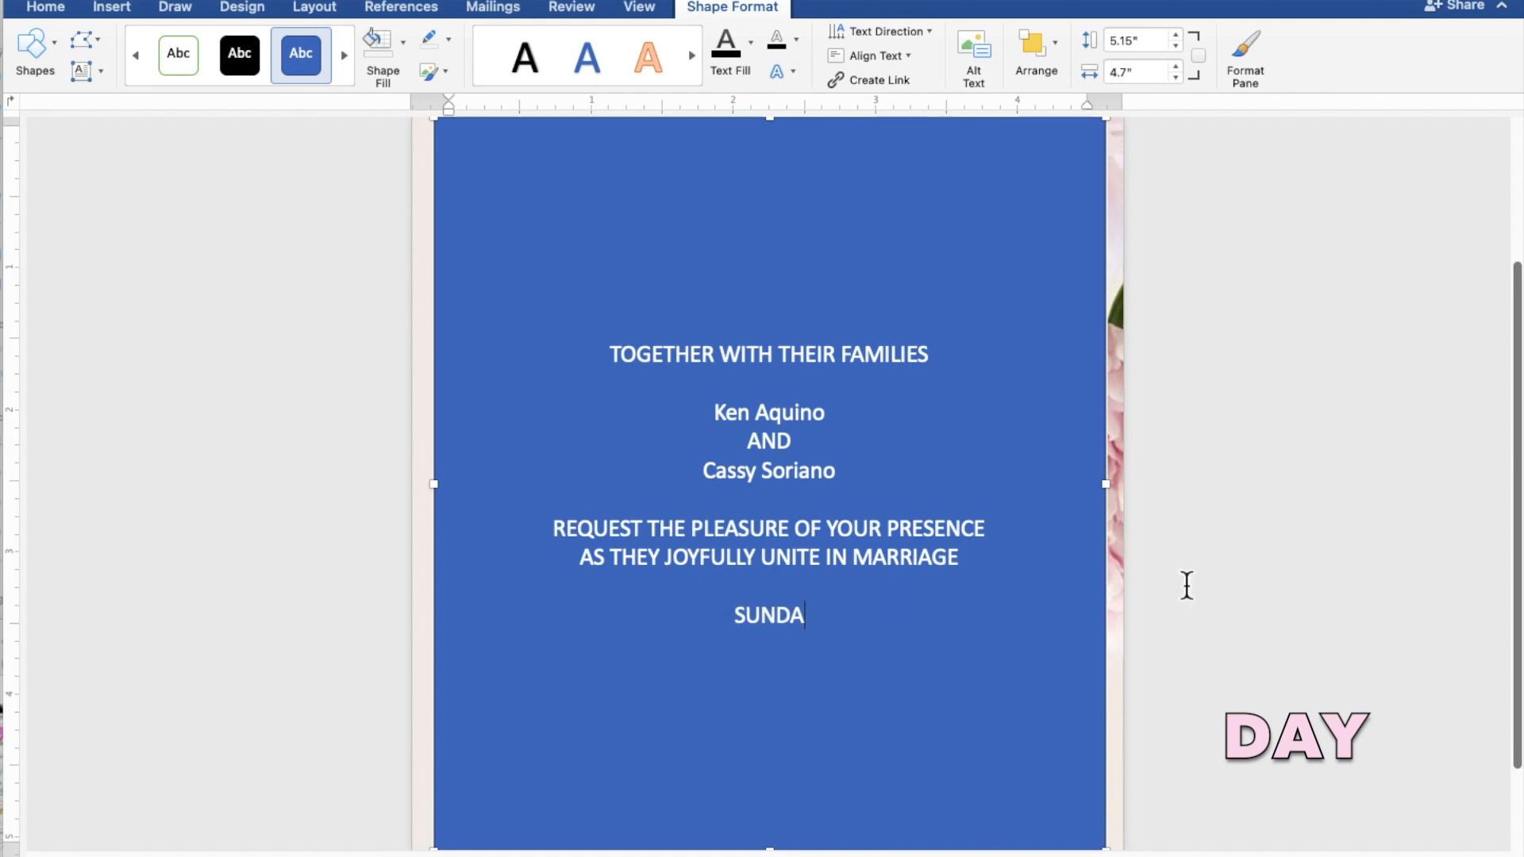
pyautogui.write('Y')
# Step: Add the lines APRIL 28, 2024, 10:00 IN THE MORNING and ST. THOMAS AQUINAS PARISH CHURCH
pyautogui.press('Return')
pyautogui.write('APRI')
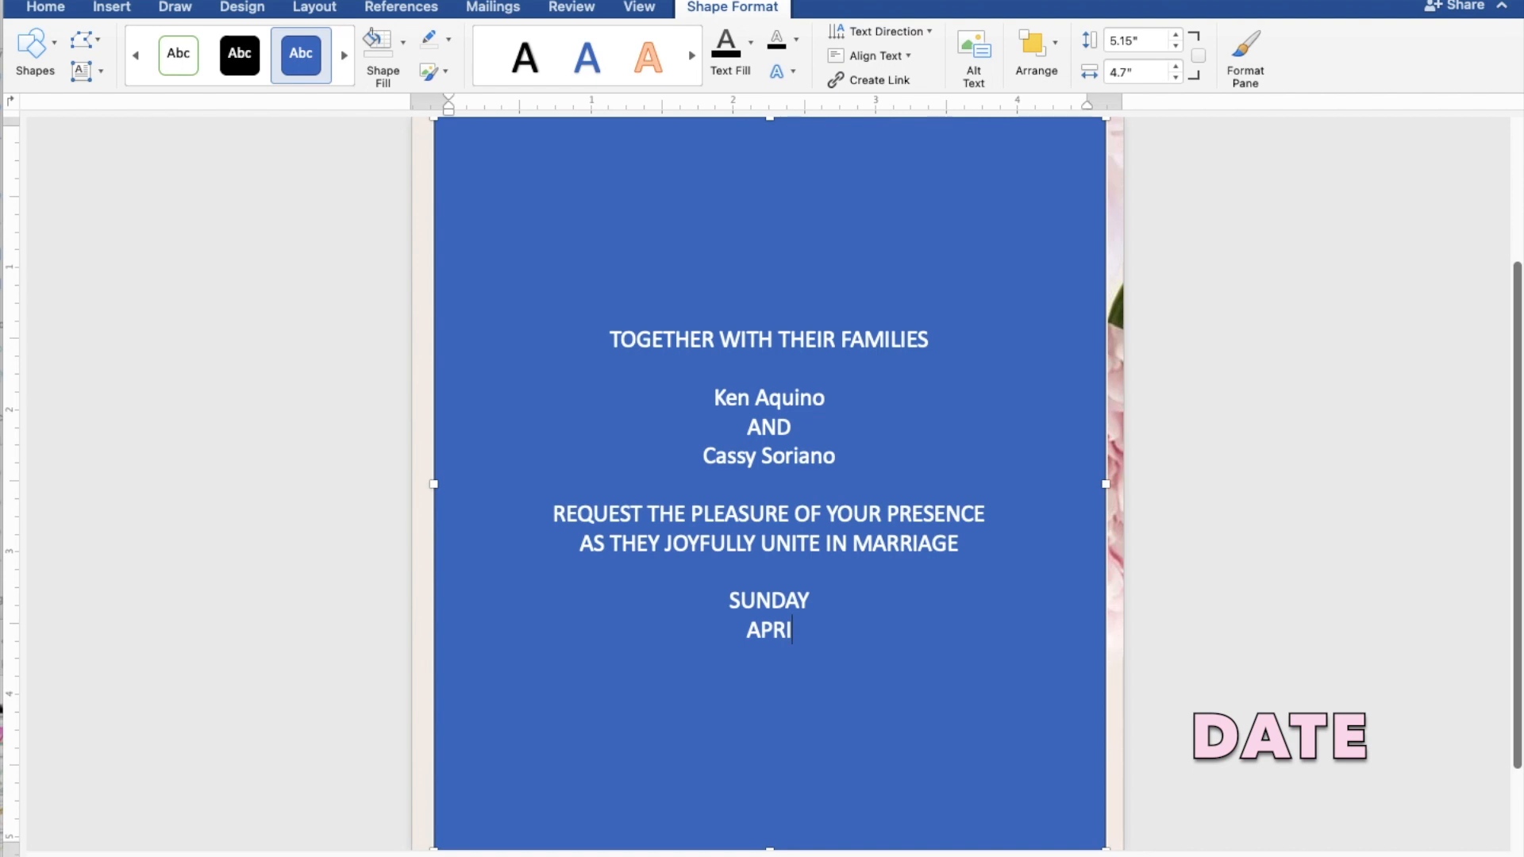
pyautogui.write('L 28, 202')
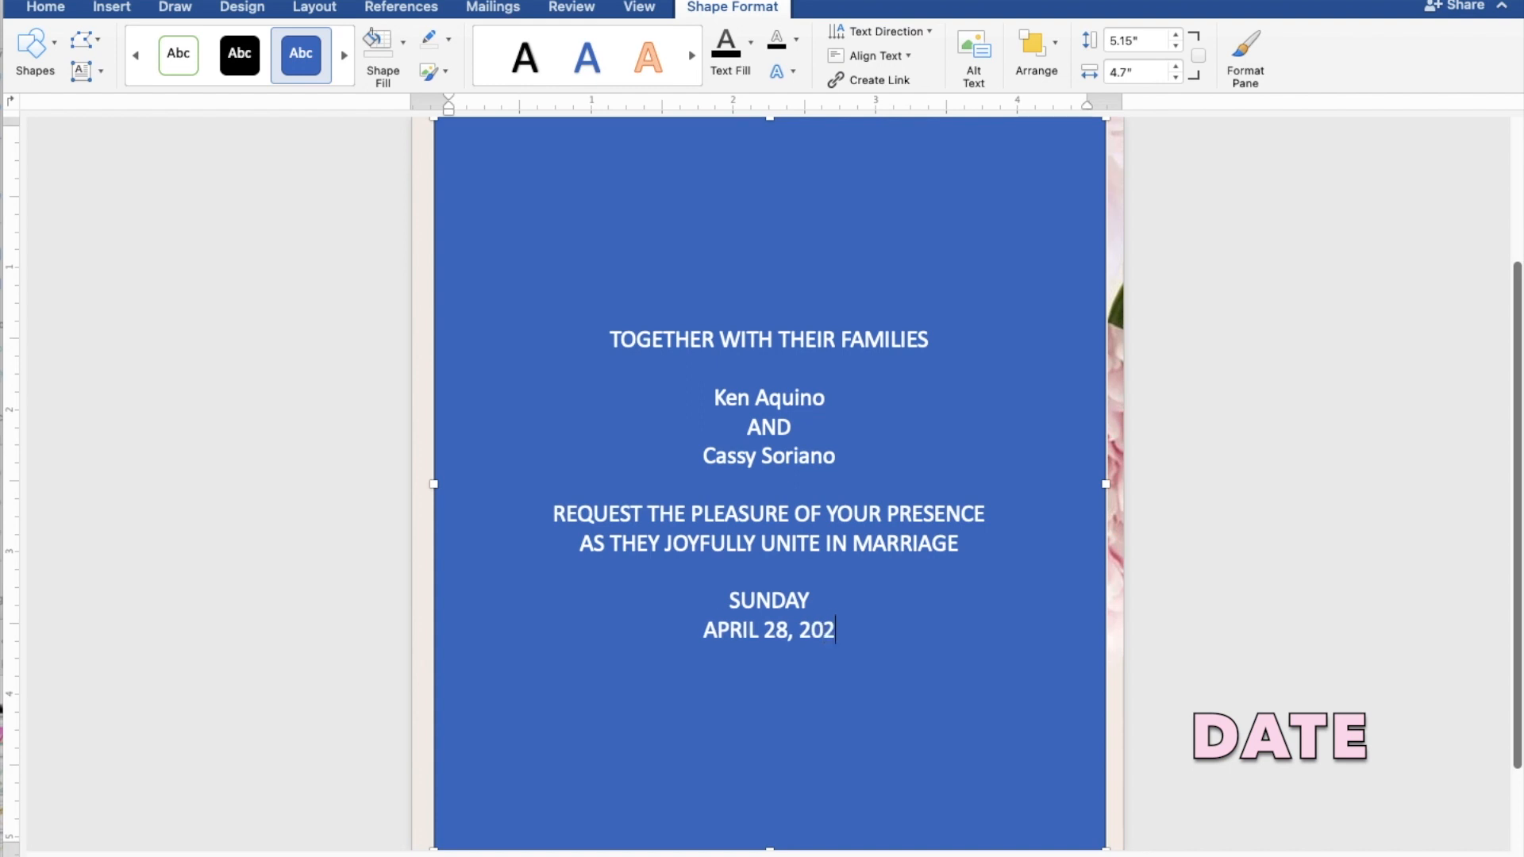
pyautogui.write('4')
pyautogui.press('Return')
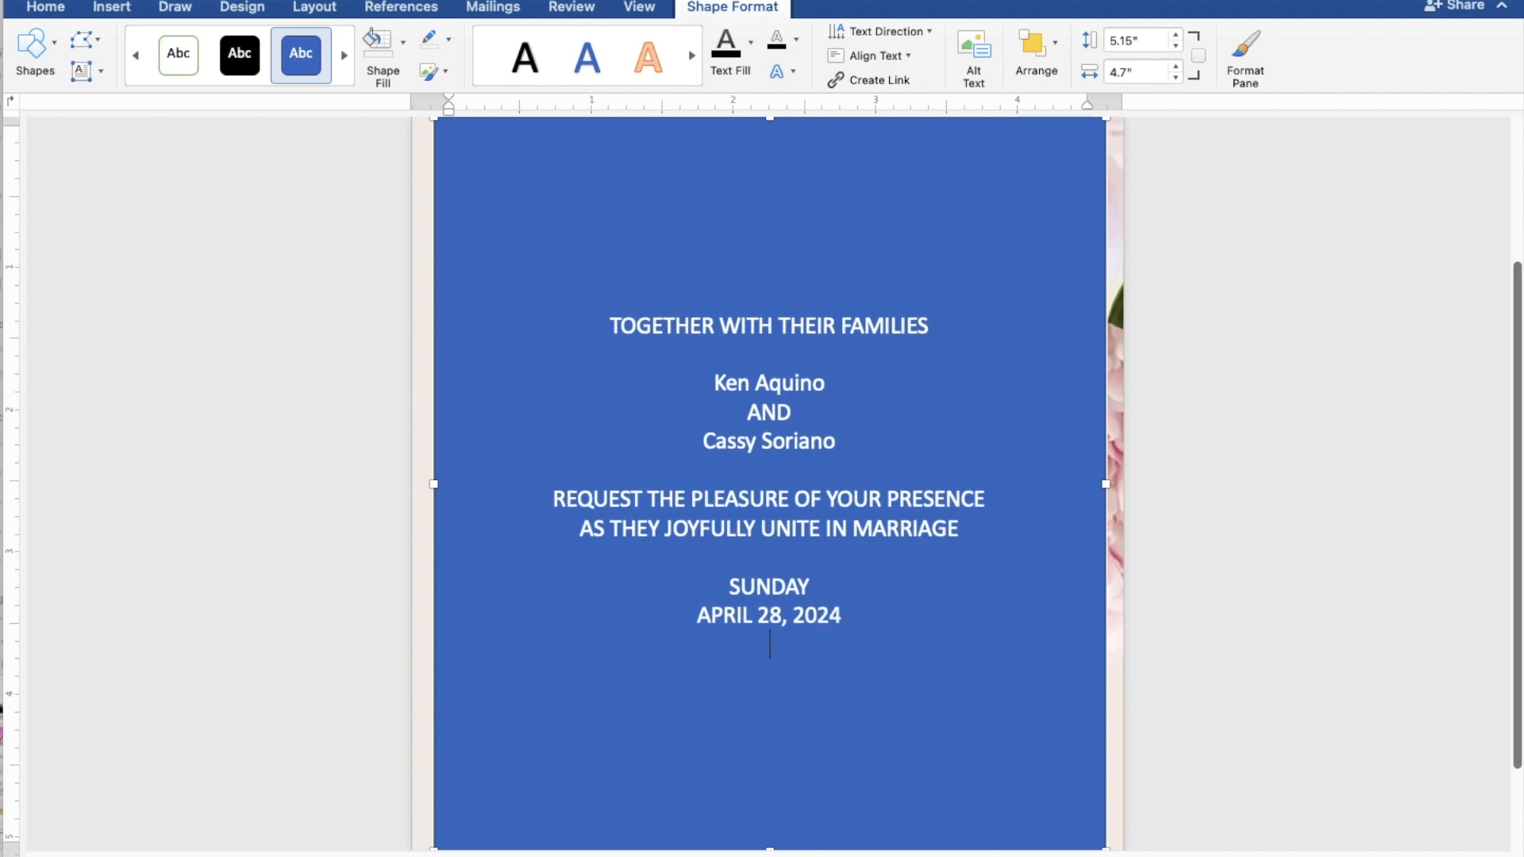
pyautogui.write('10')
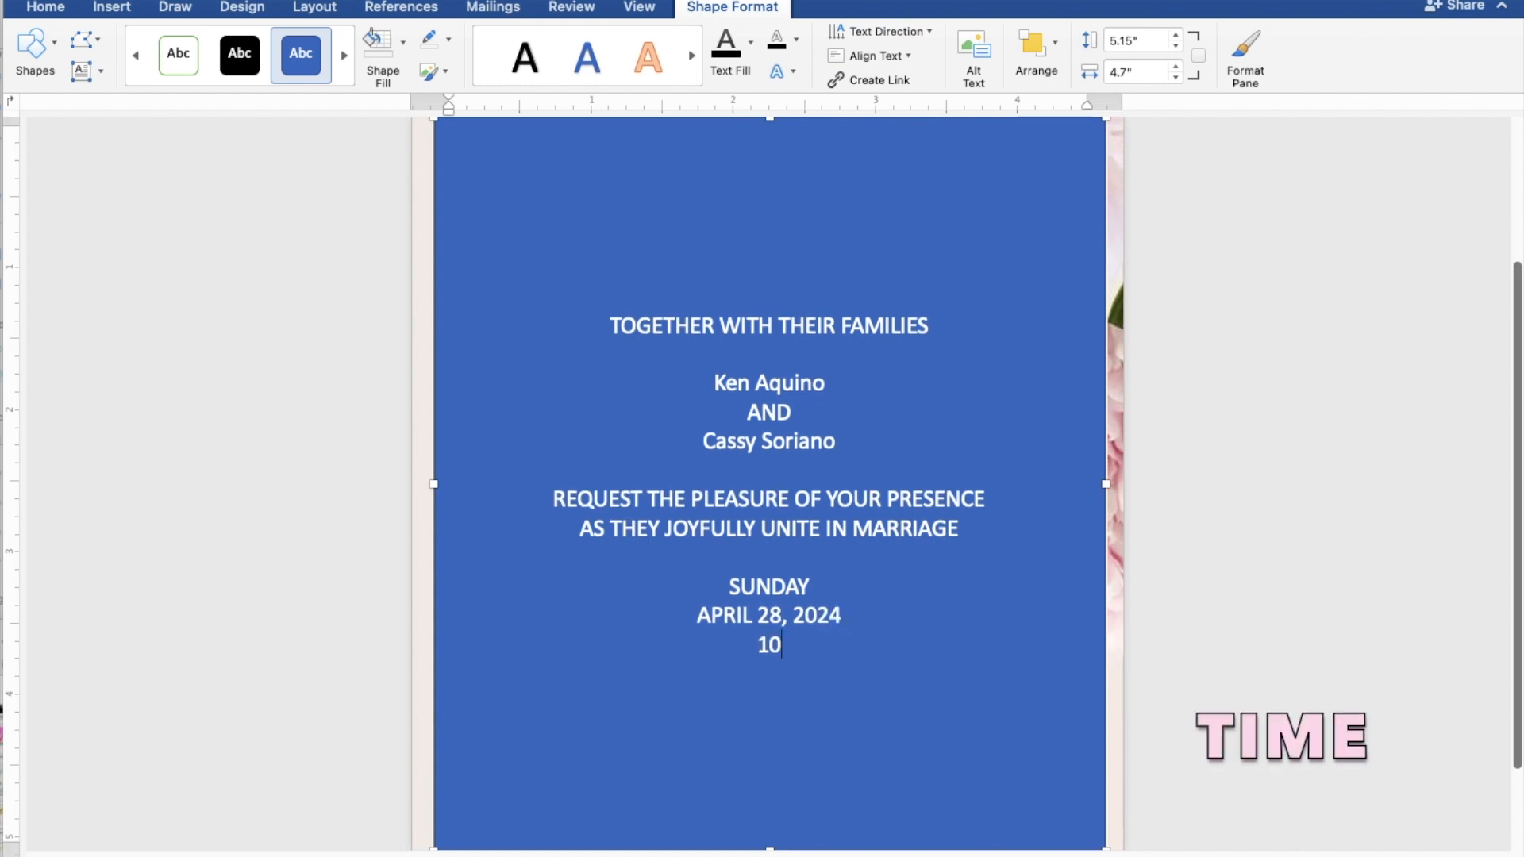
pyautogui.write(':00 IN THE')
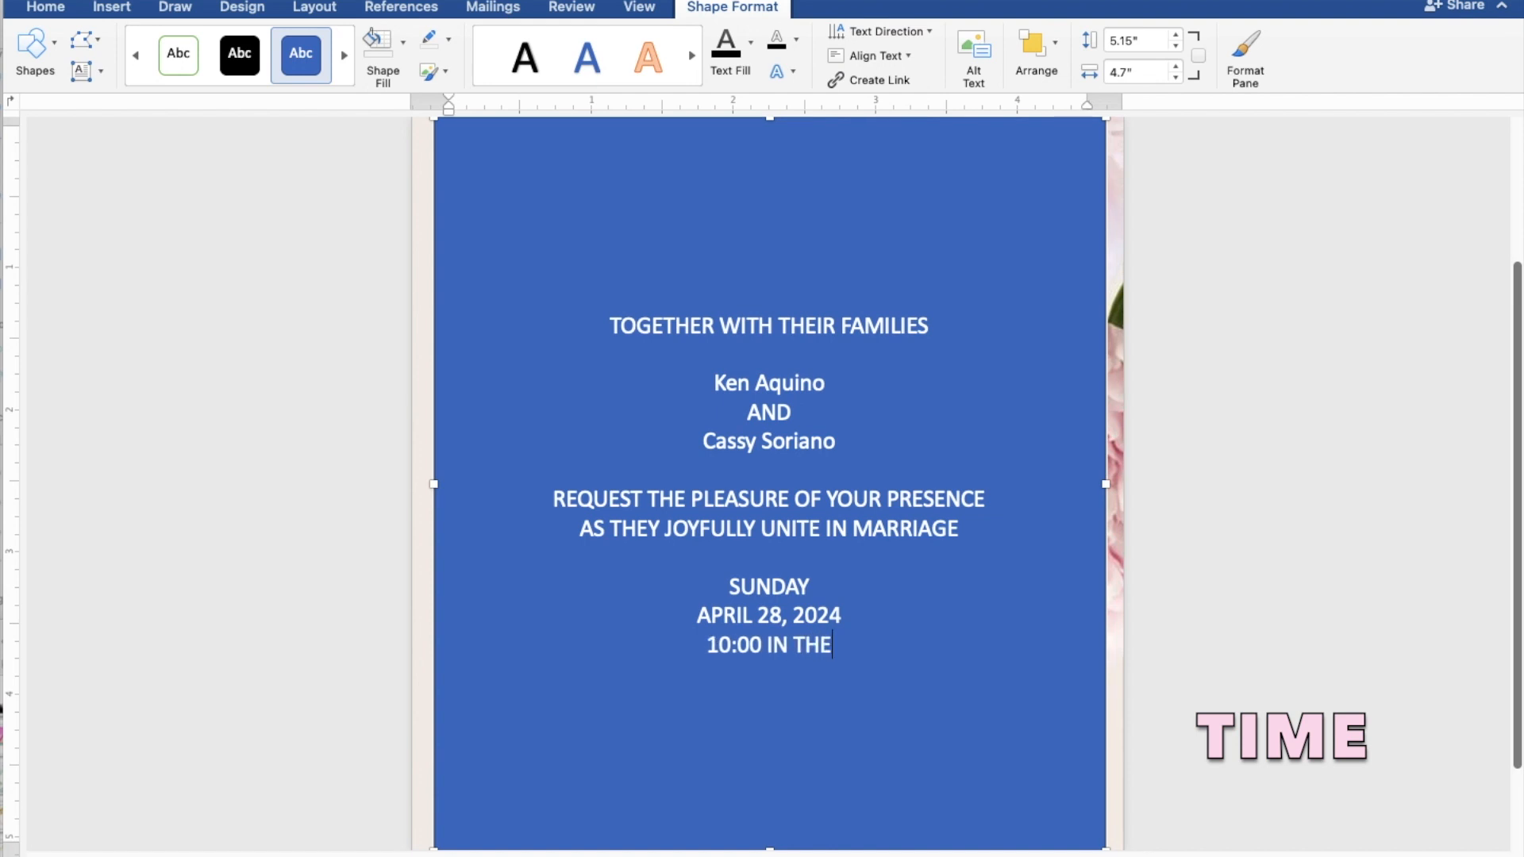
pyautogui.write(' MORNI')
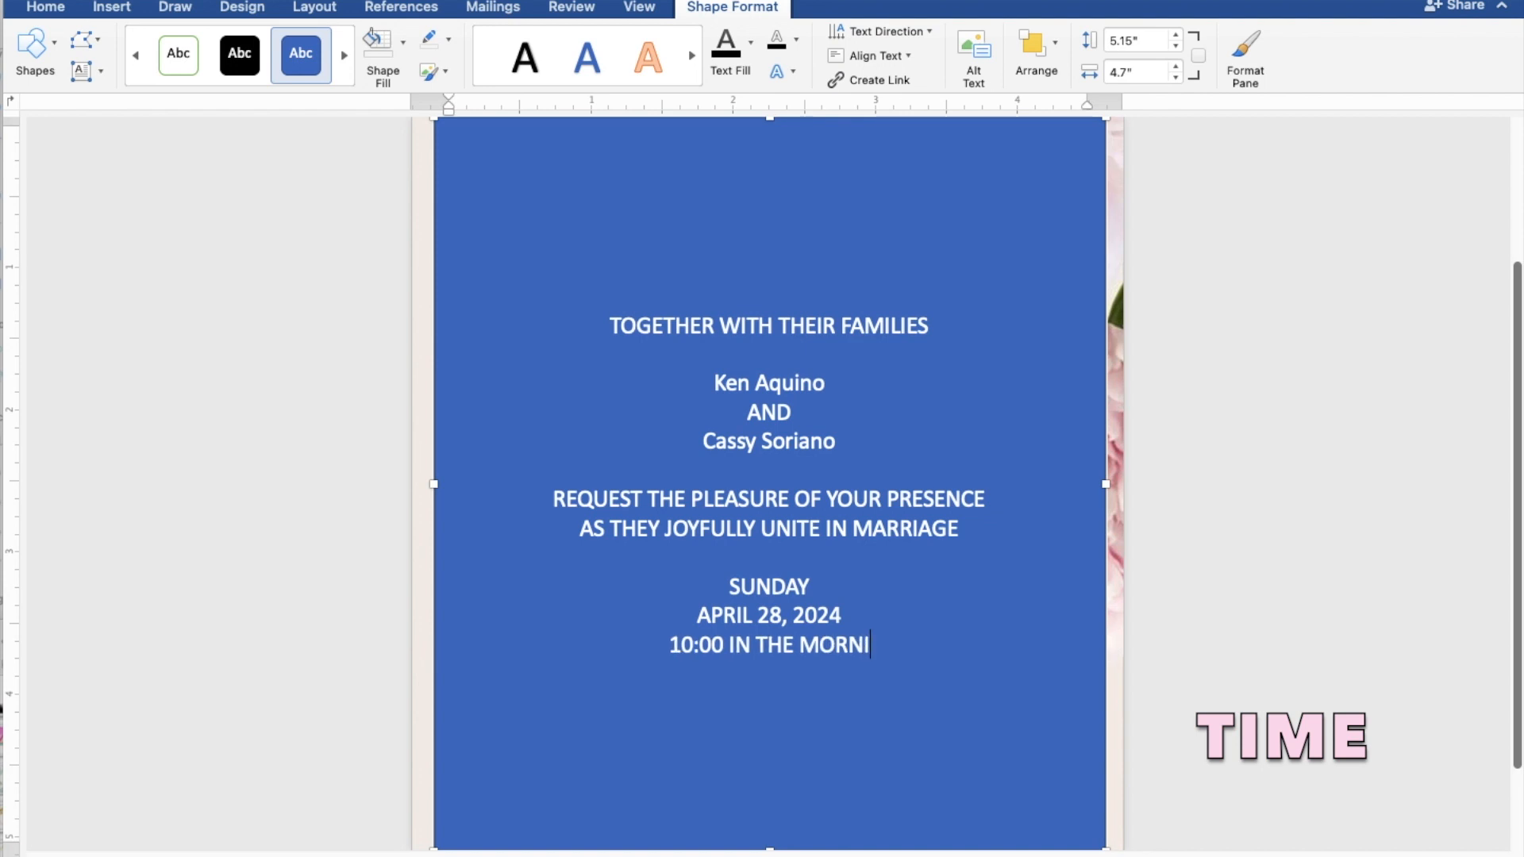
pyautogui.write('NG')
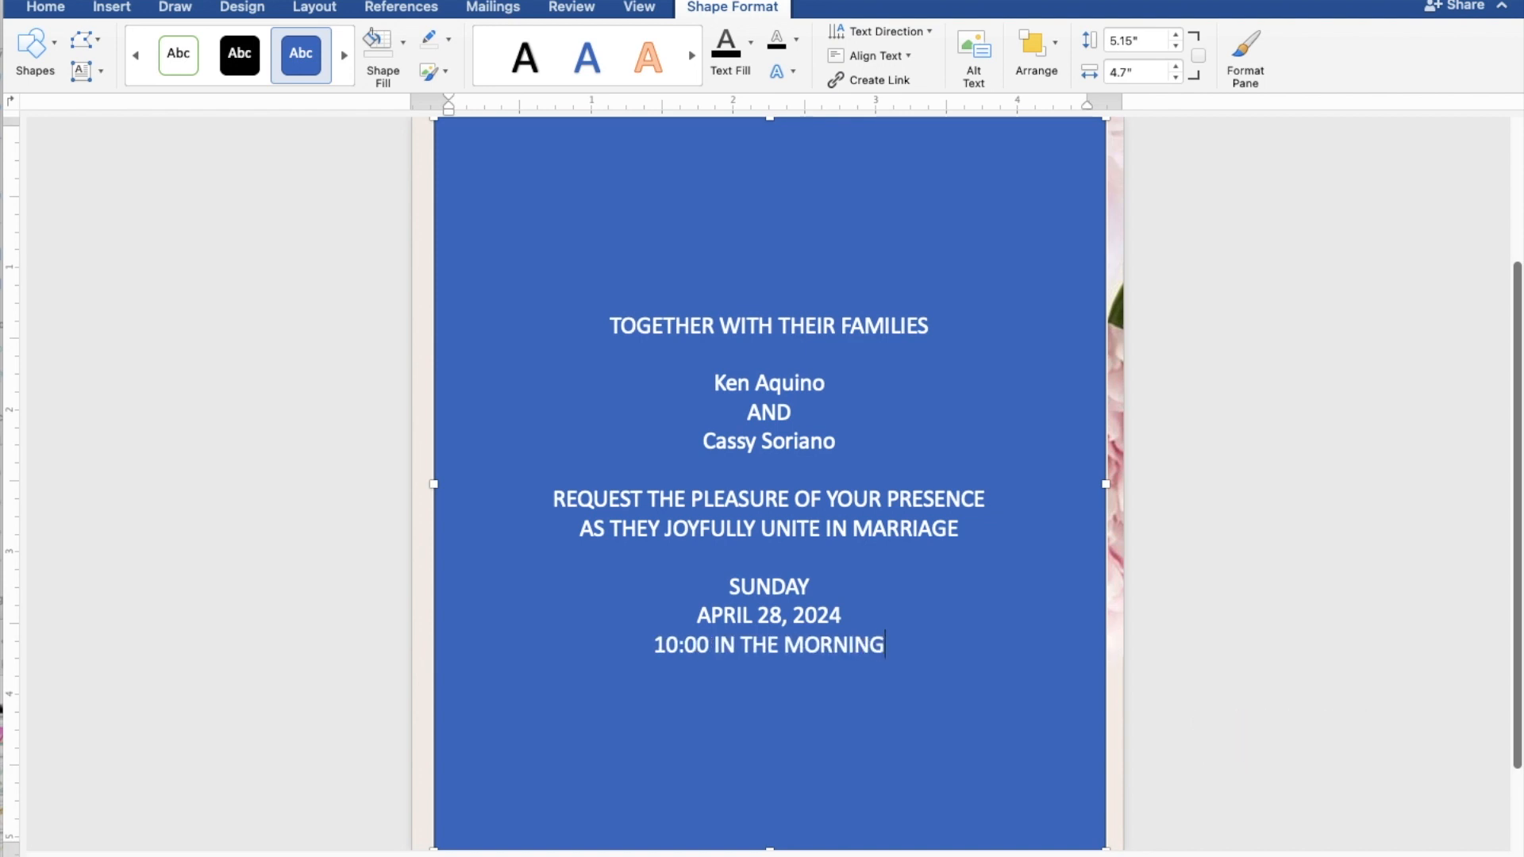
pyautogui.press('Return')
pyautogui.write('ST. T')
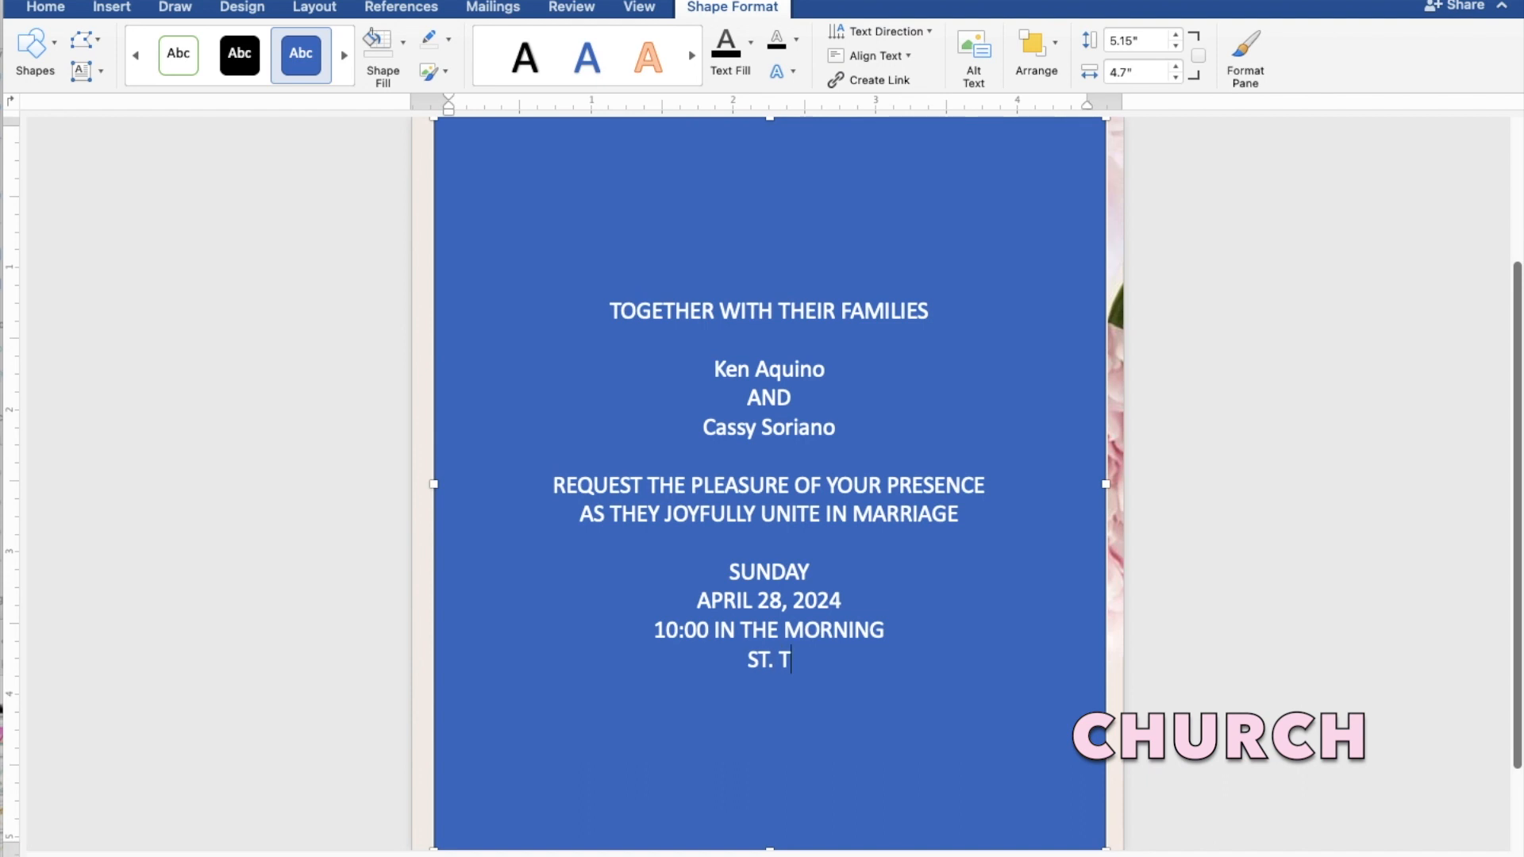
pyautogui.write('HOM')
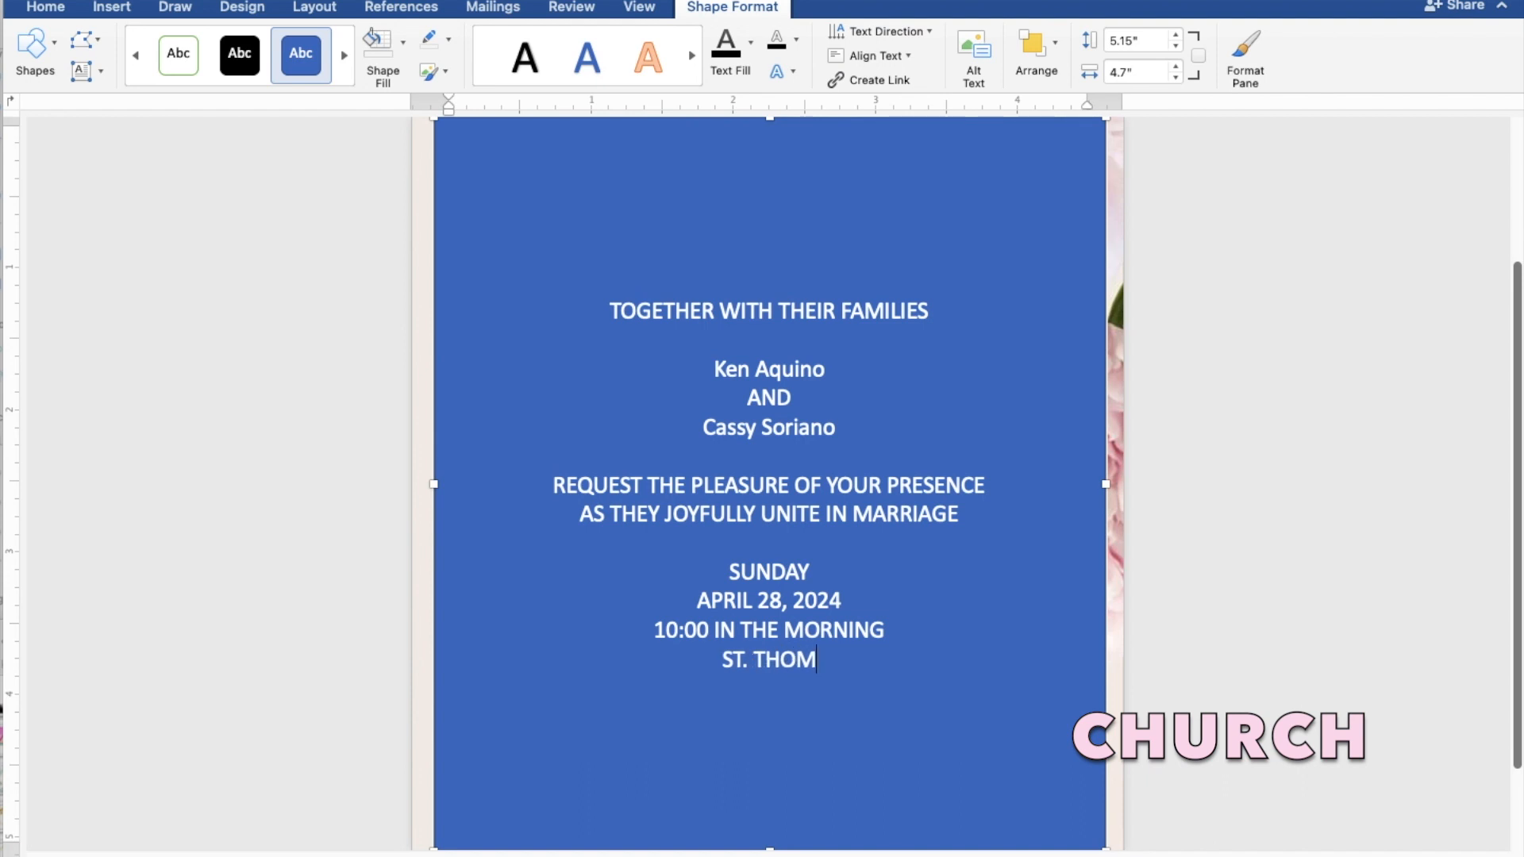
pyautogui.write('AS AQU')
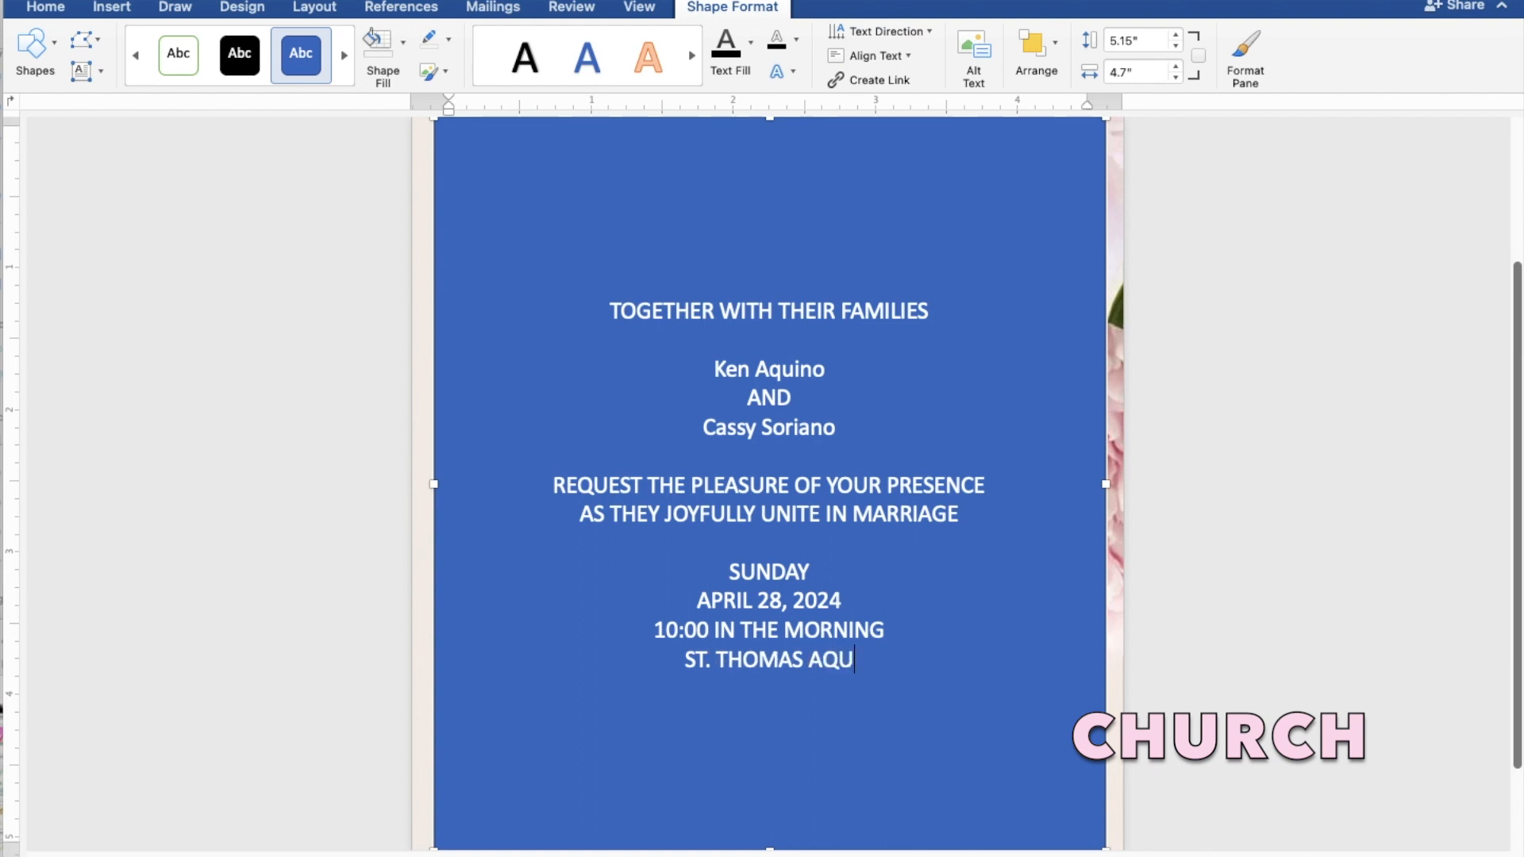
pyautogui.write('INA')
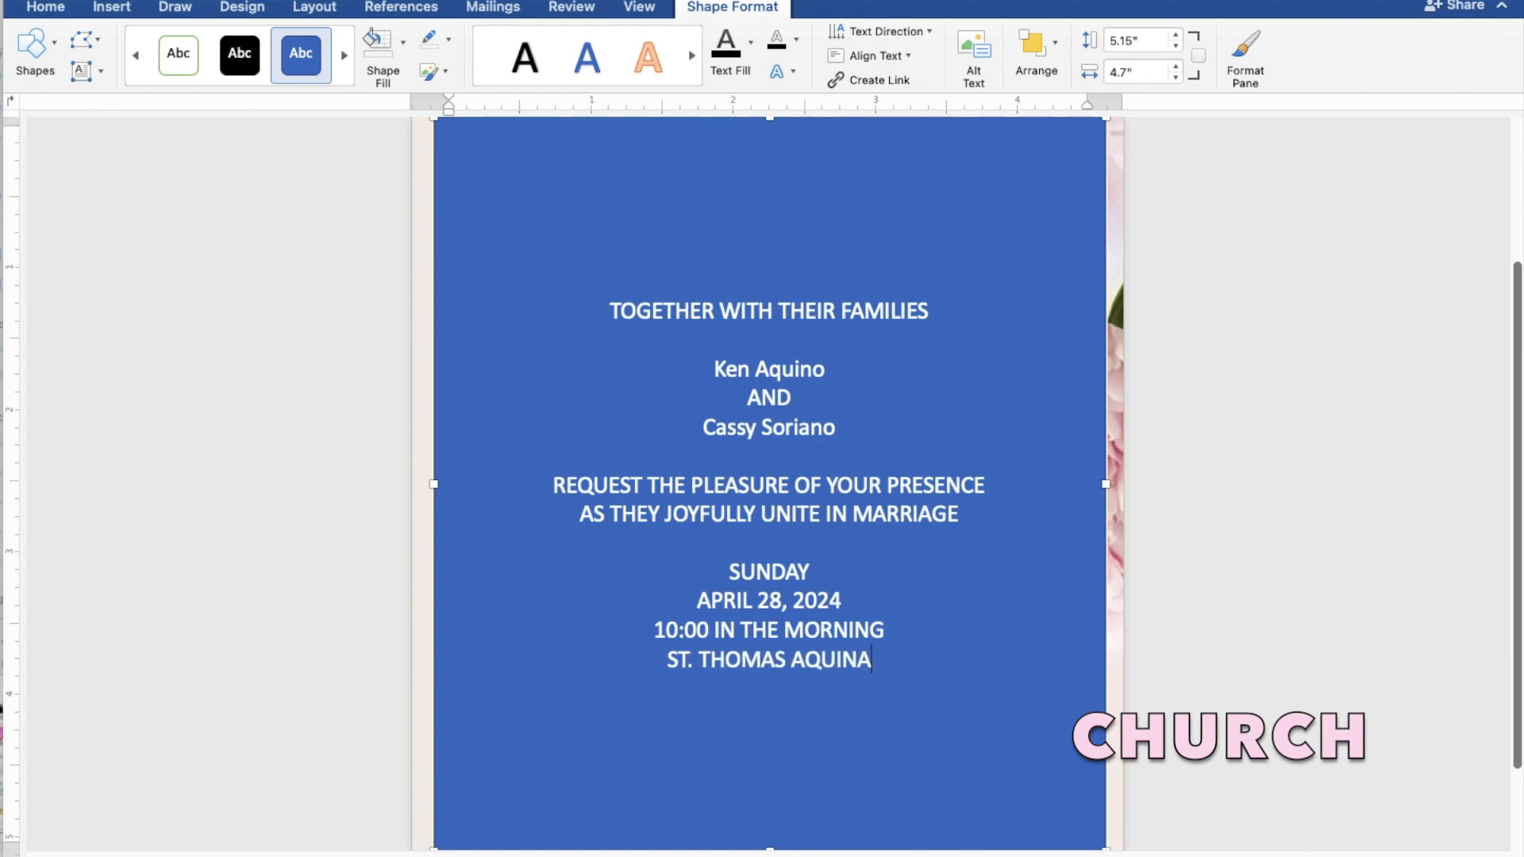
pyautogui.write('S P')
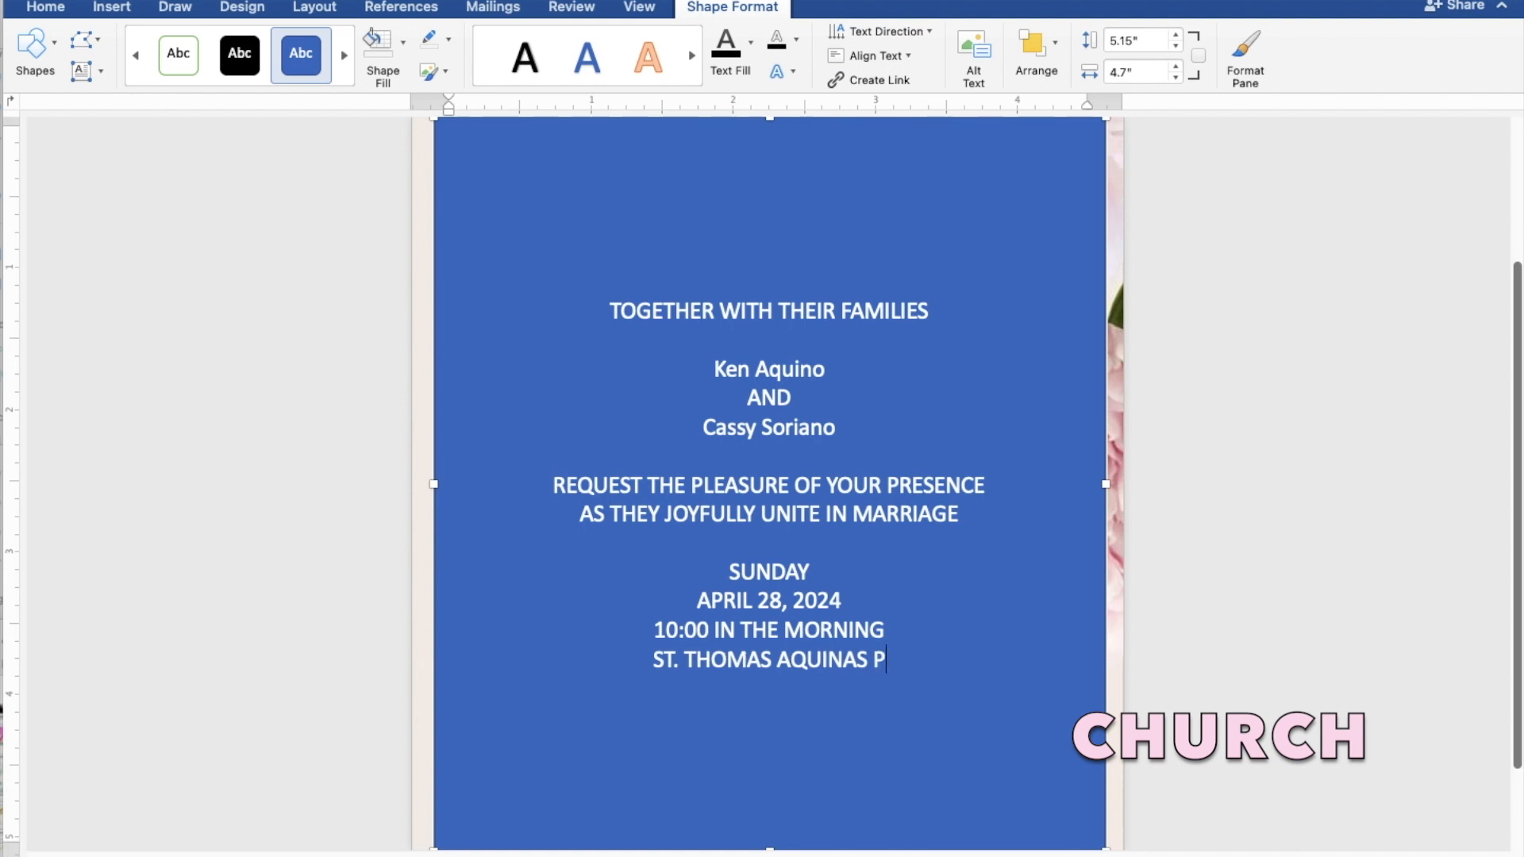
pyautogui.write('ARI')
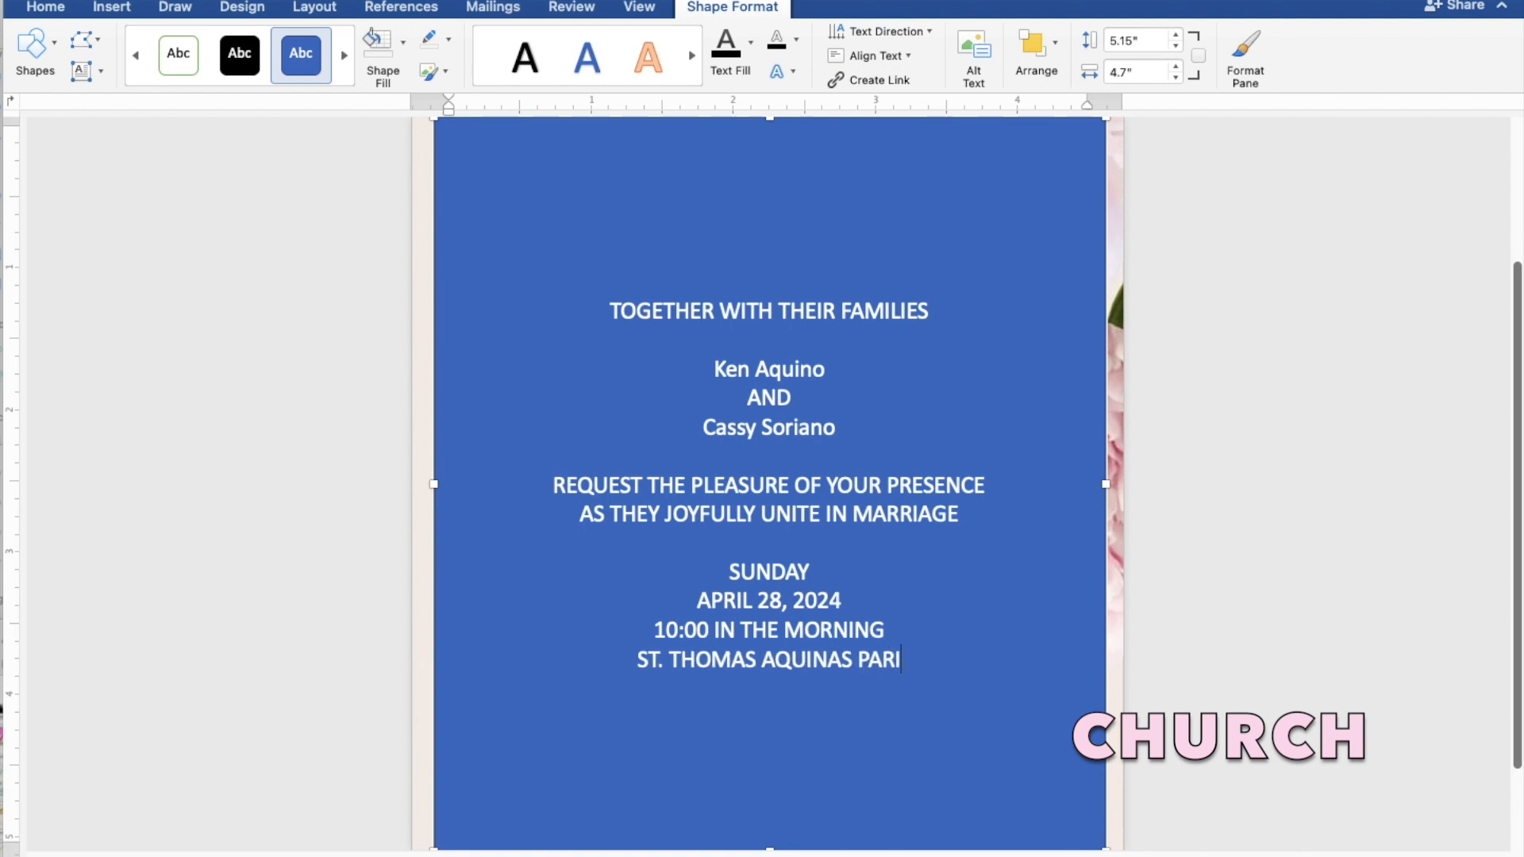
pyautogui.write('SH ')
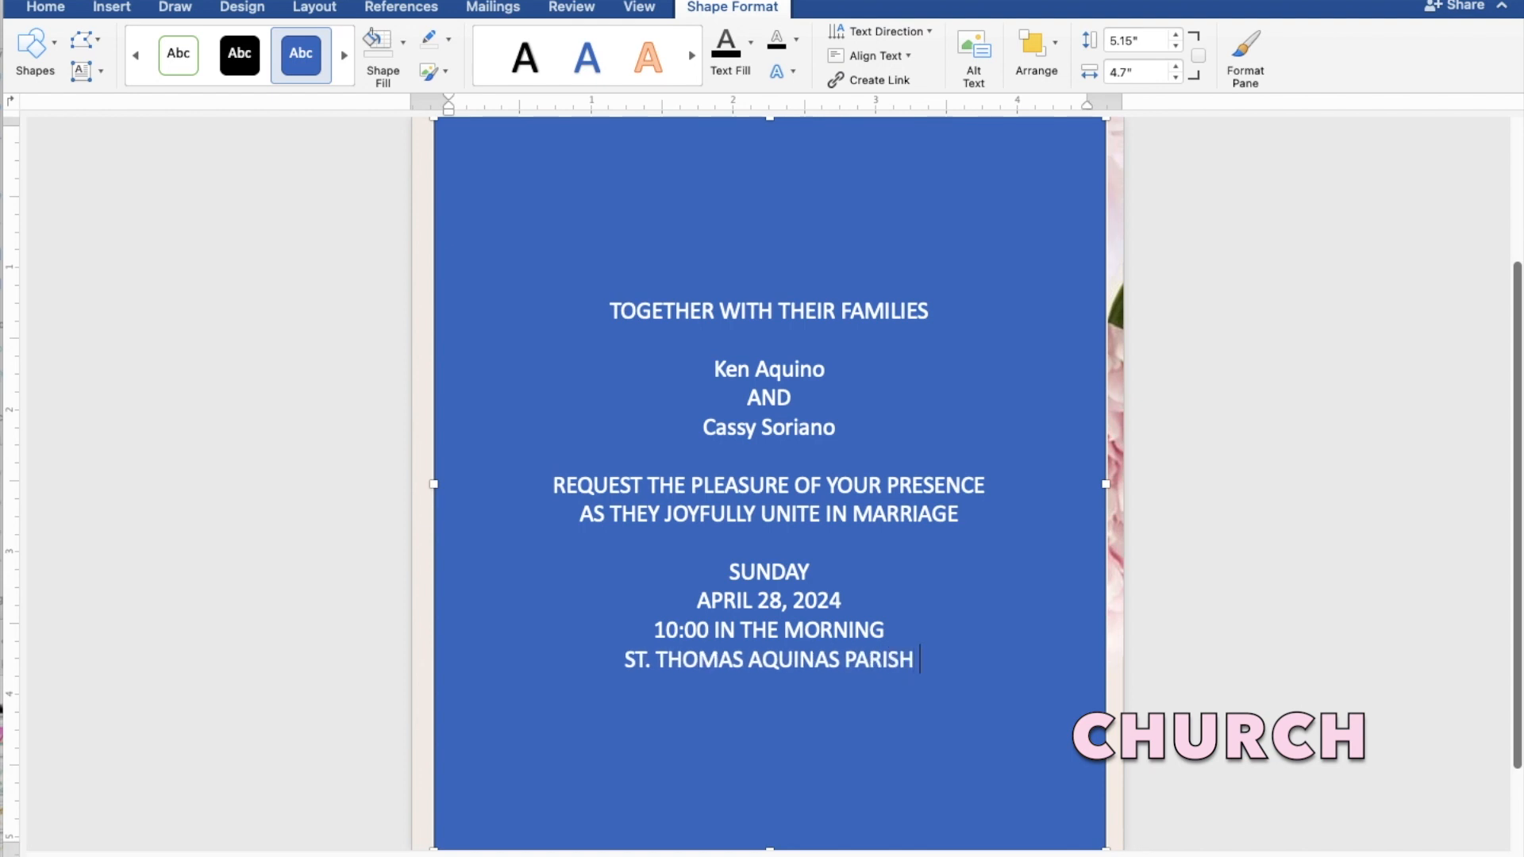
pyautogui.write('CHU')
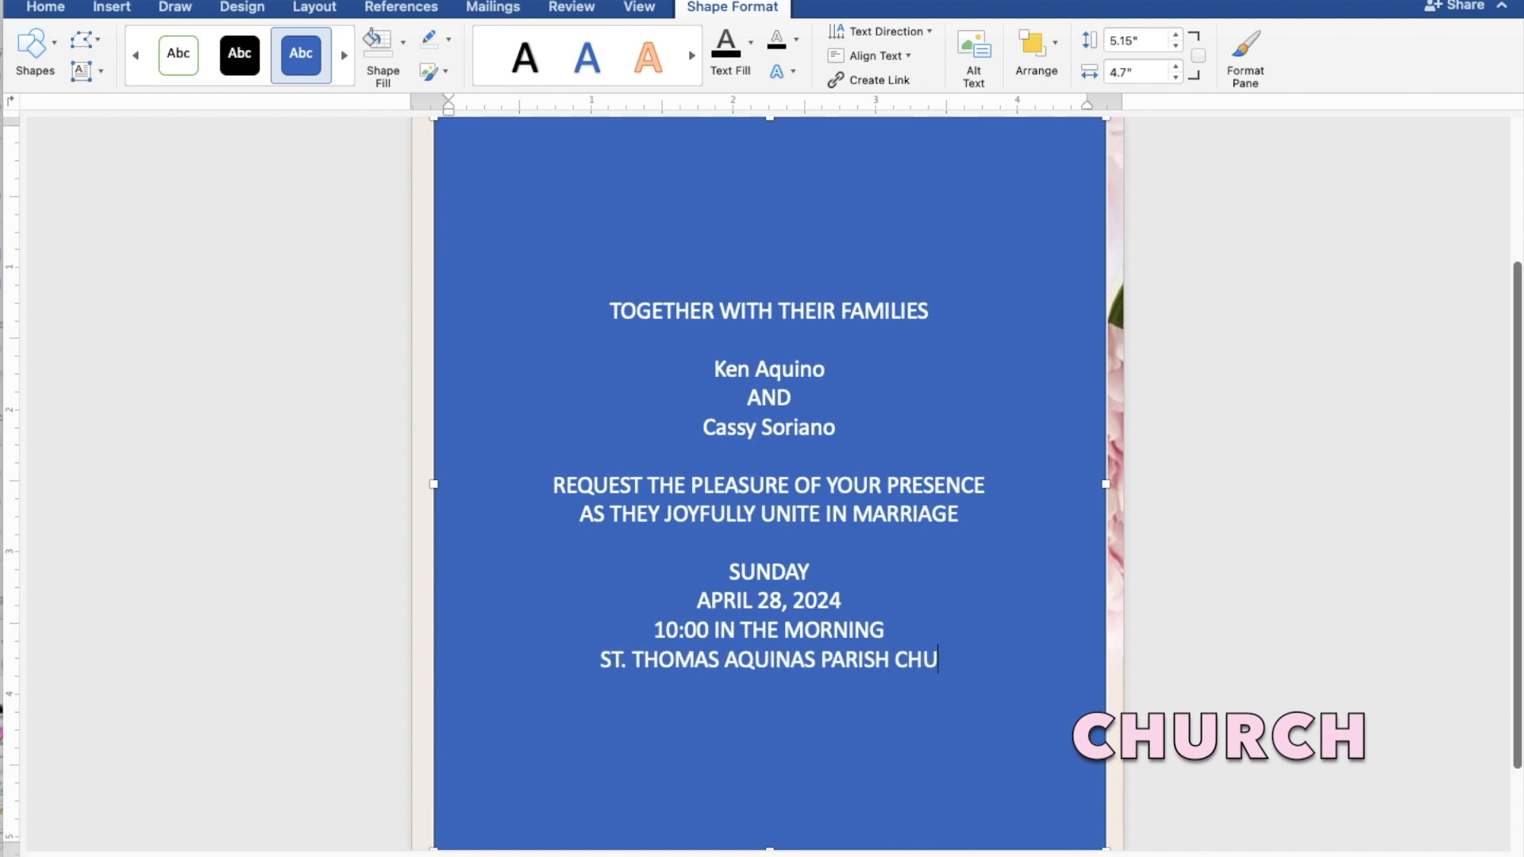
pyautogui.write('RCH')
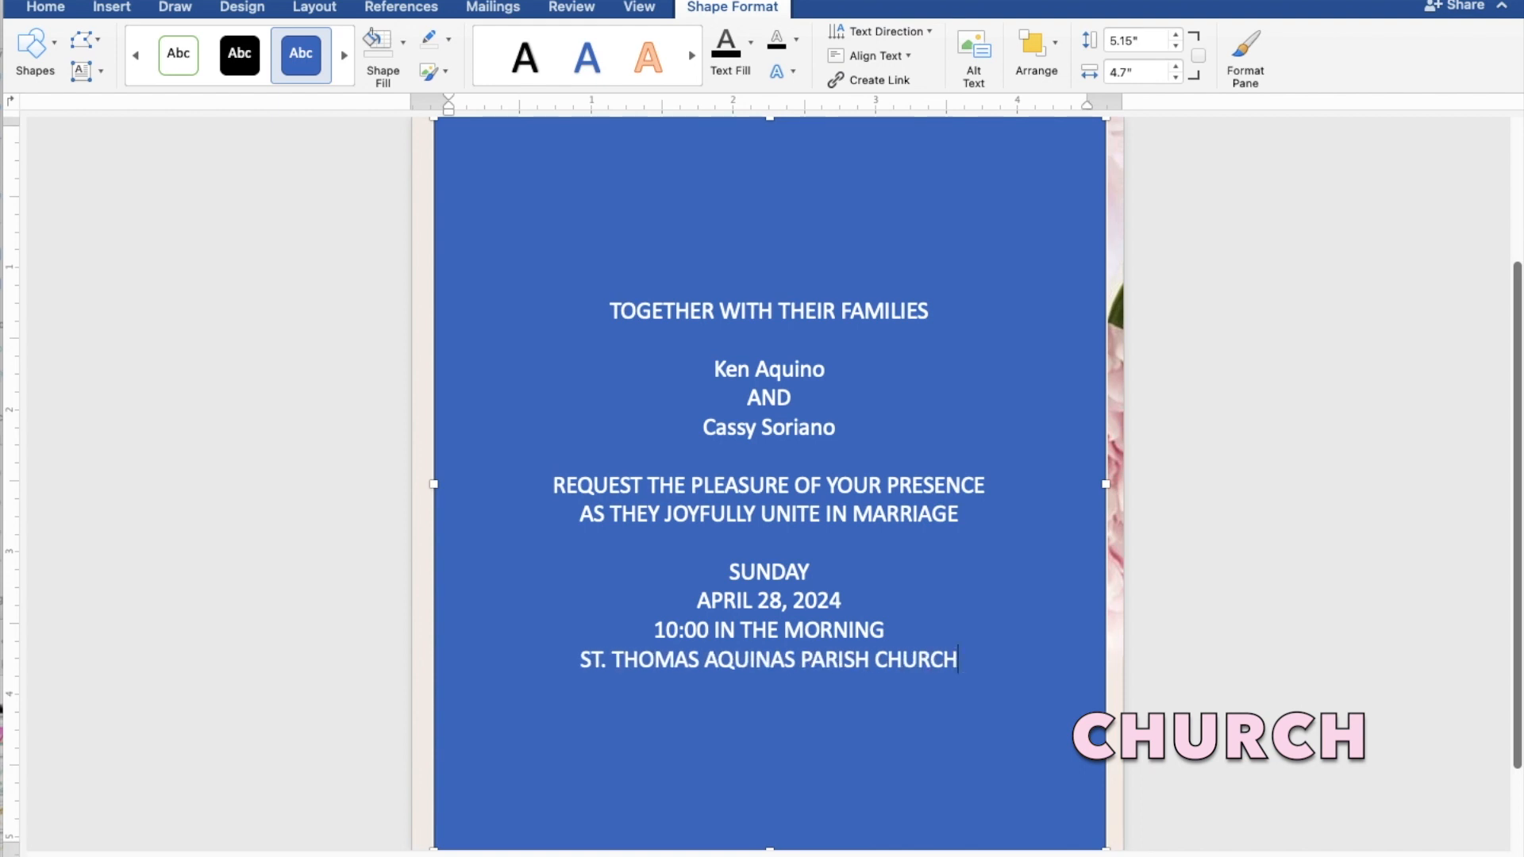
pyautogui.press('Return')
# Step: Add MANGALDAN, PANGASINAN and Reception to follow, then select the invitation text
pyautogui.write('MANG')
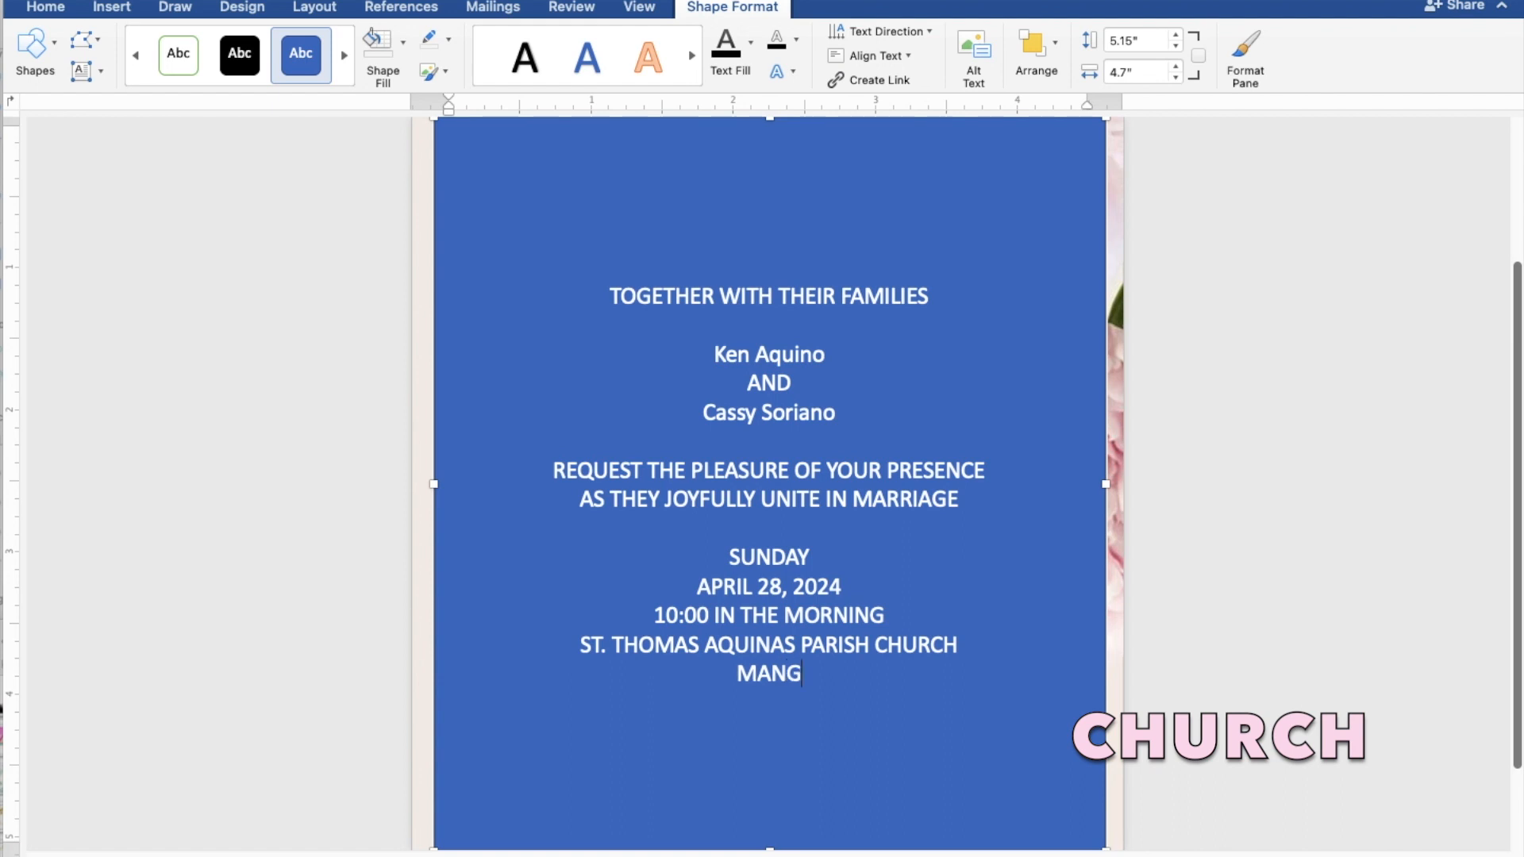
pyautogui.write('A')
pyautogui.write('LD')
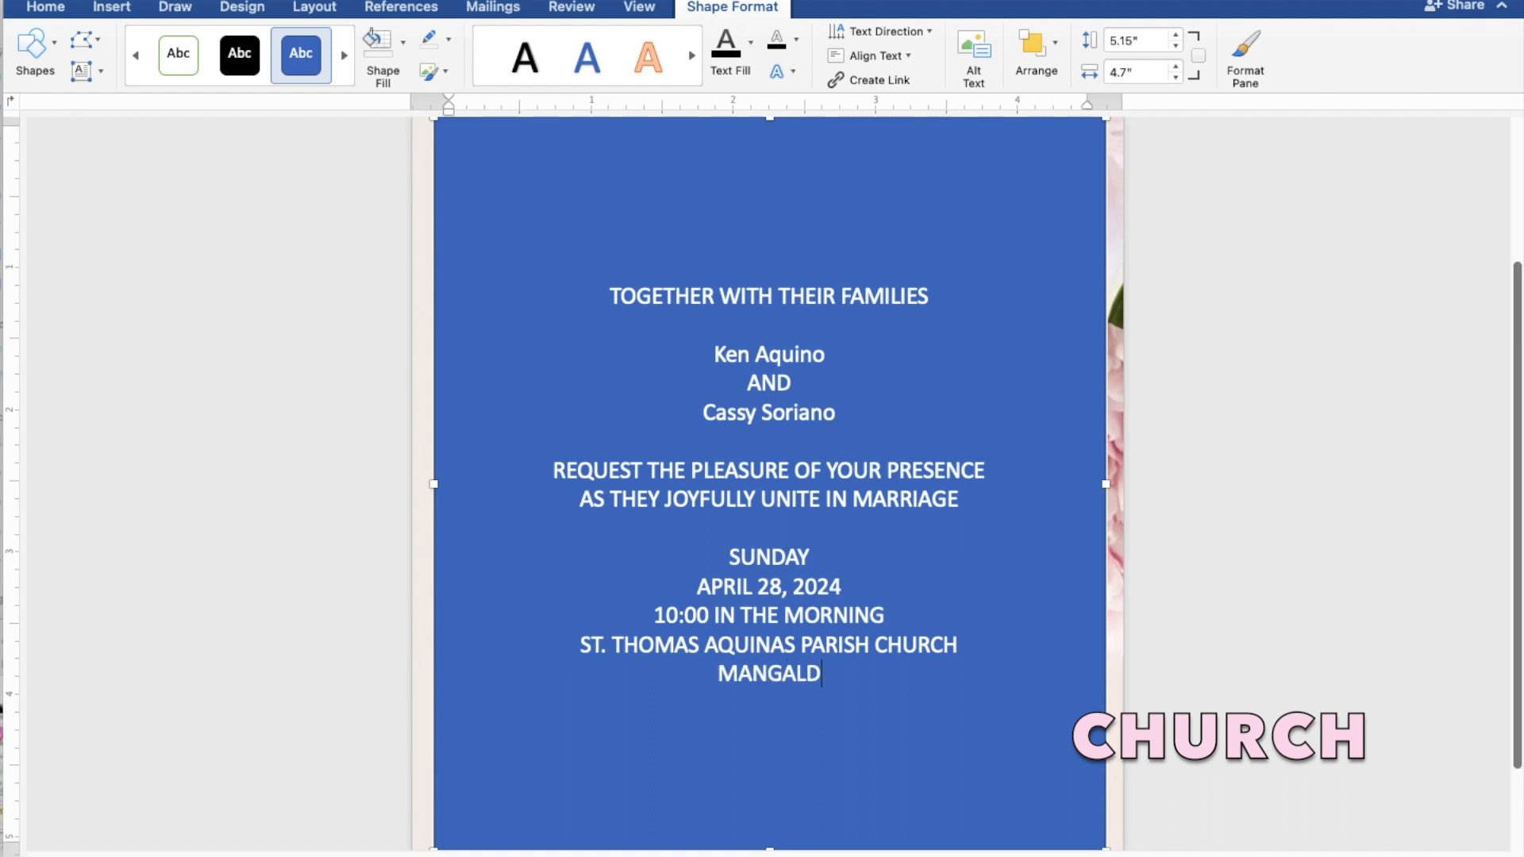
pyautogui.write('AN,')
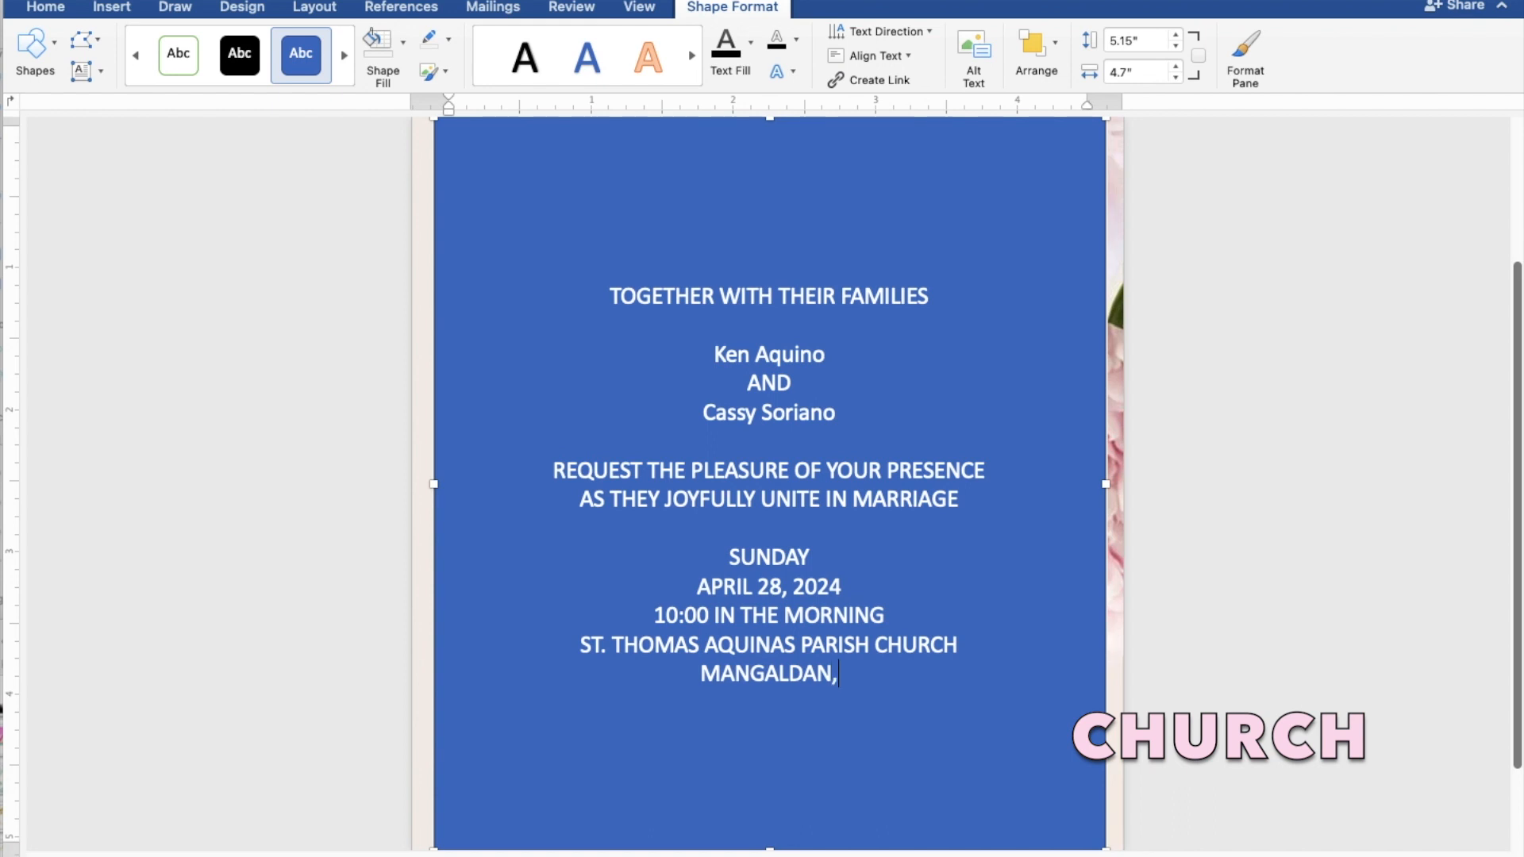
pyautogui.write(' PA')
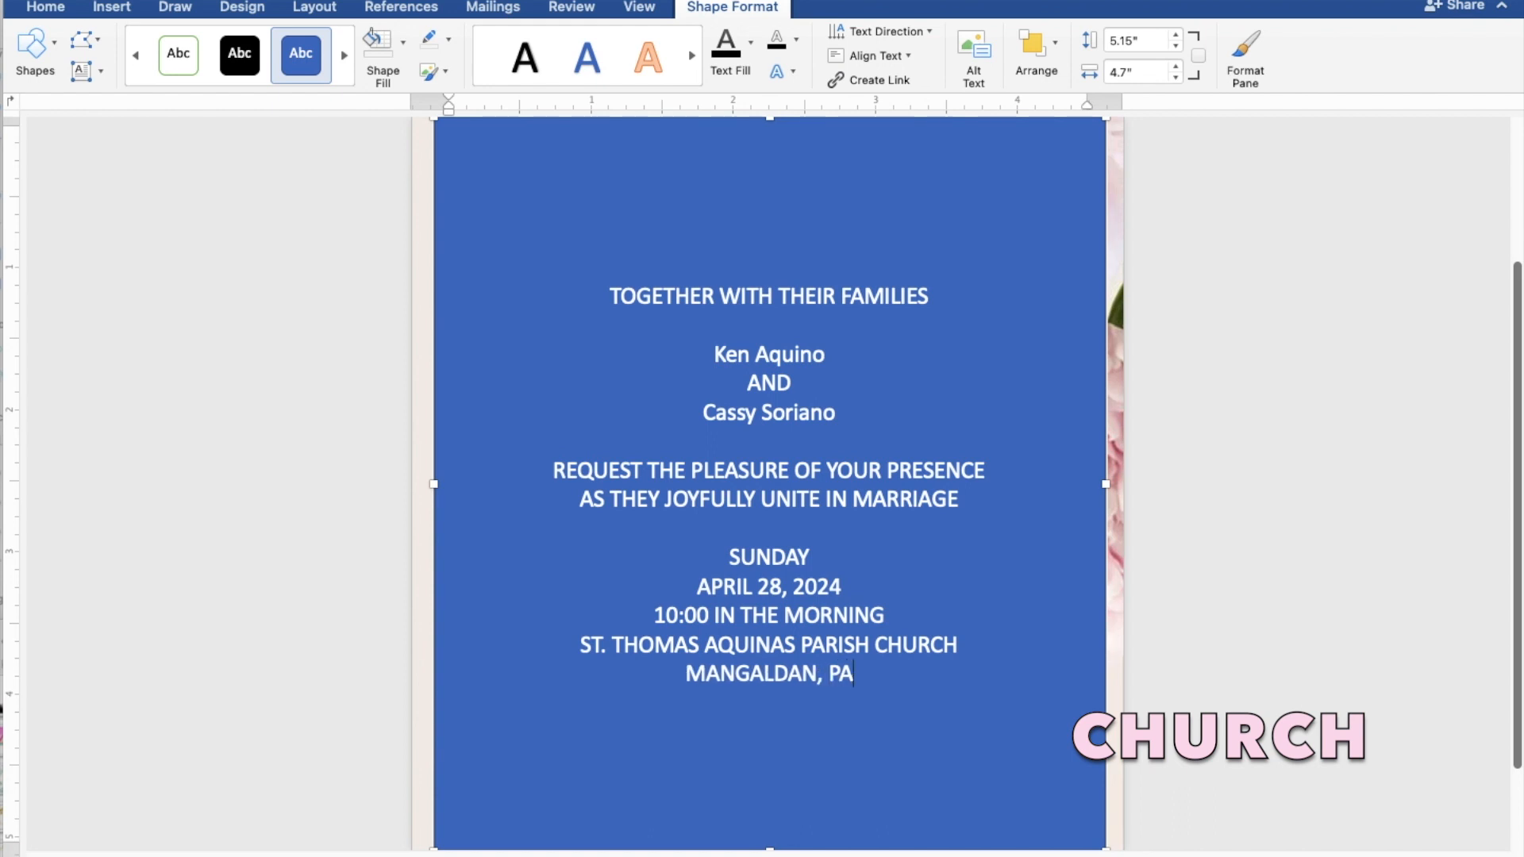
pyautogui.write('NGA')
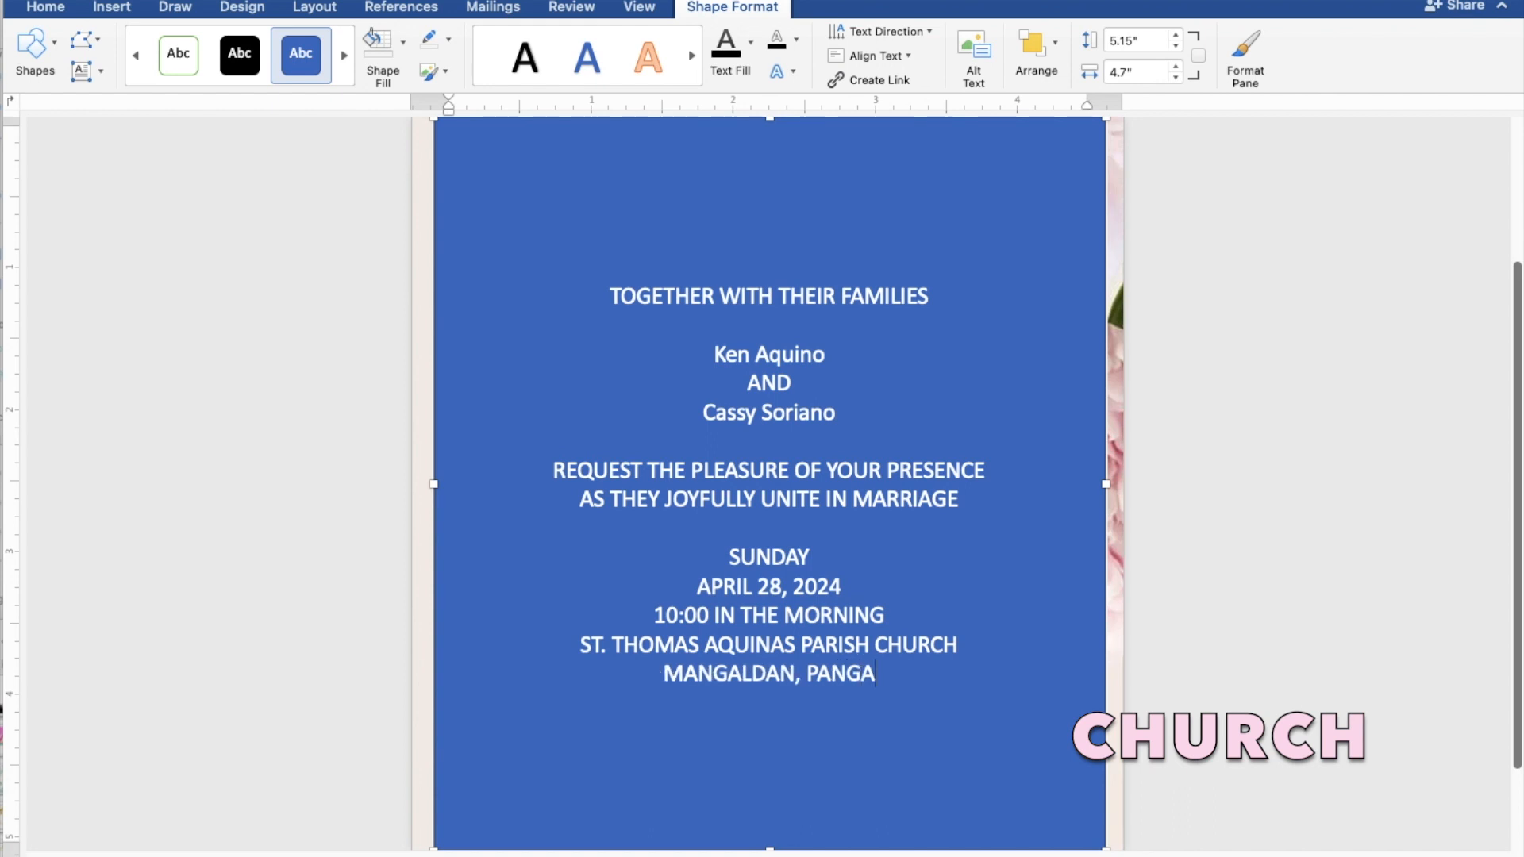
pyautogui.write('SIN')
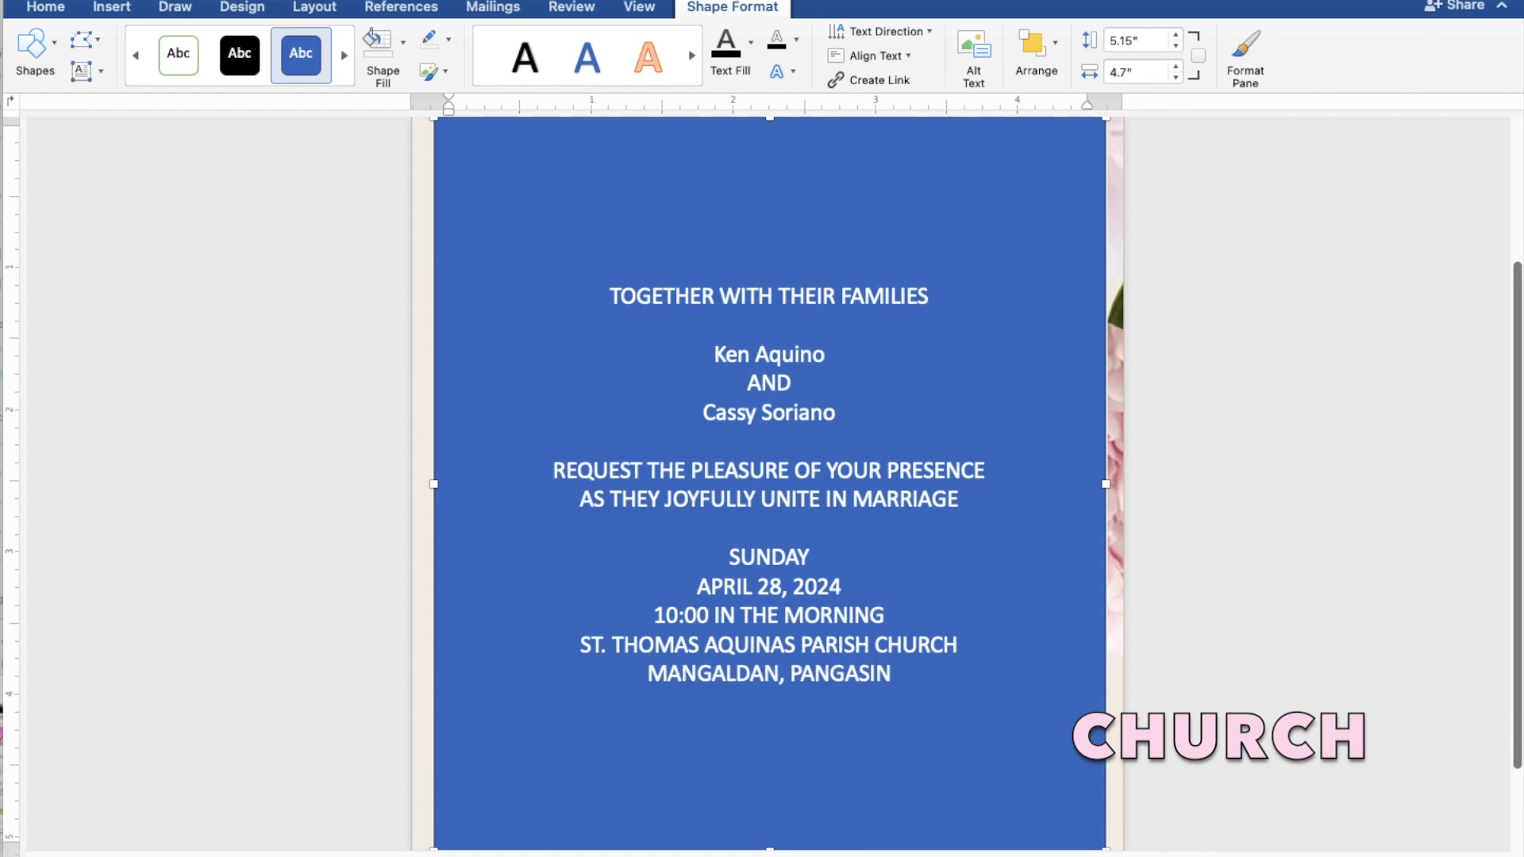
pyautogui.write('AN')
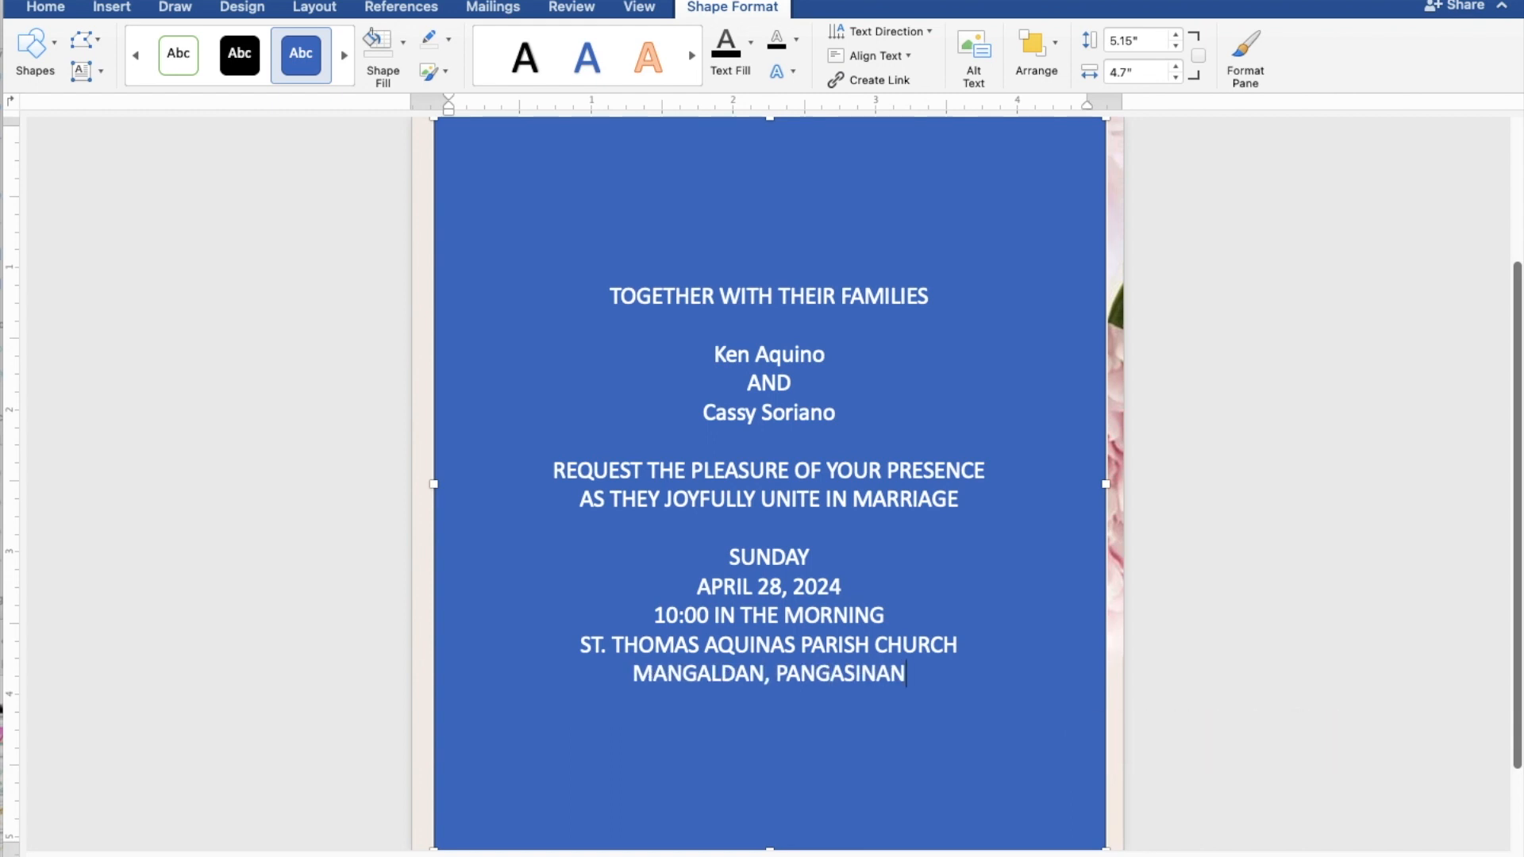
pyautogui.press('Return')
pyautogui.press('Return')
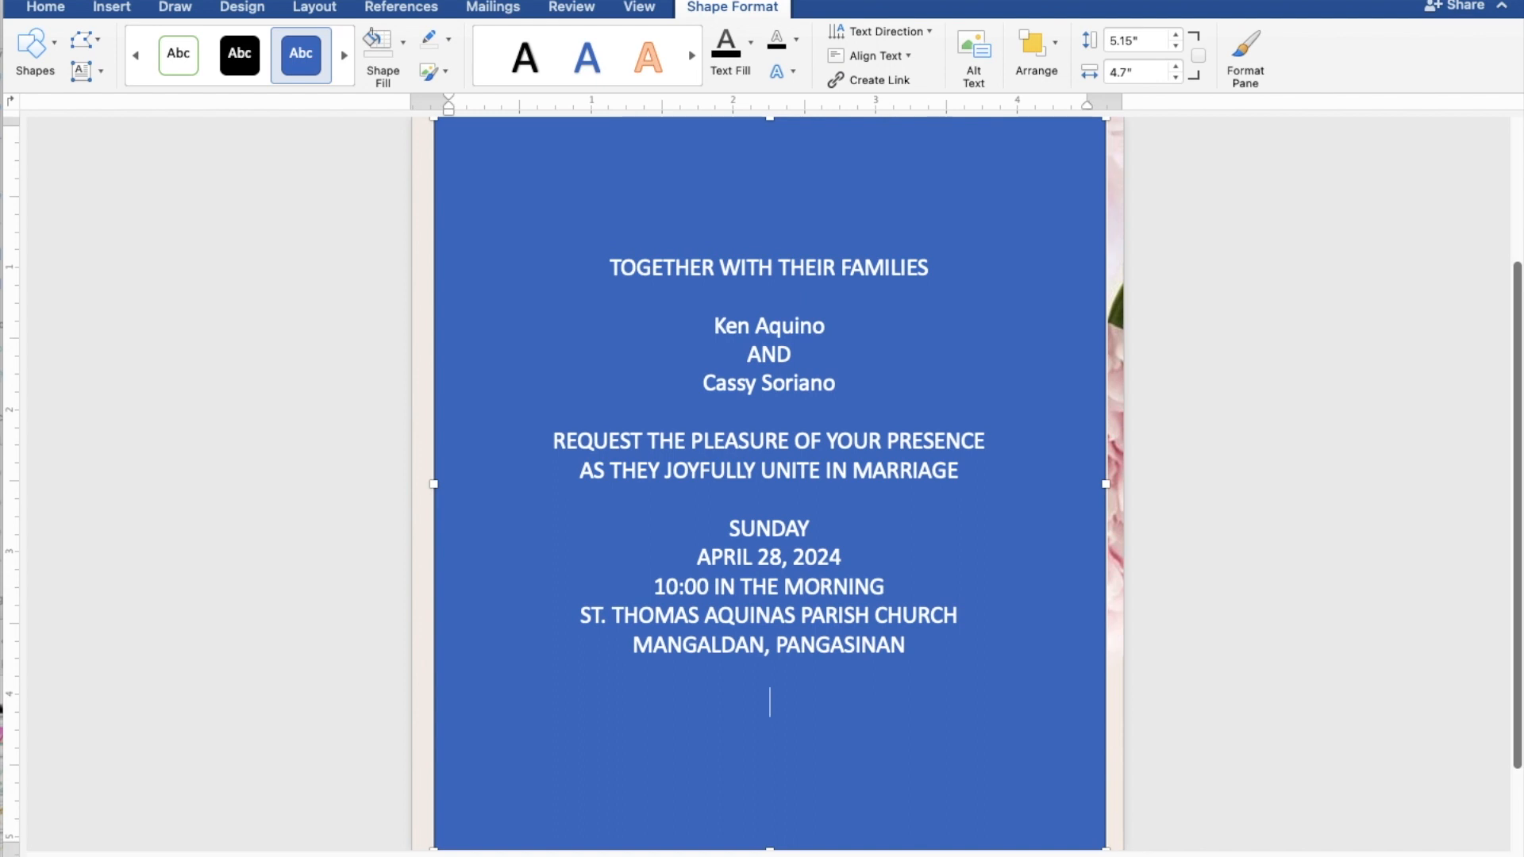
pyautogui.write('Reception to f')
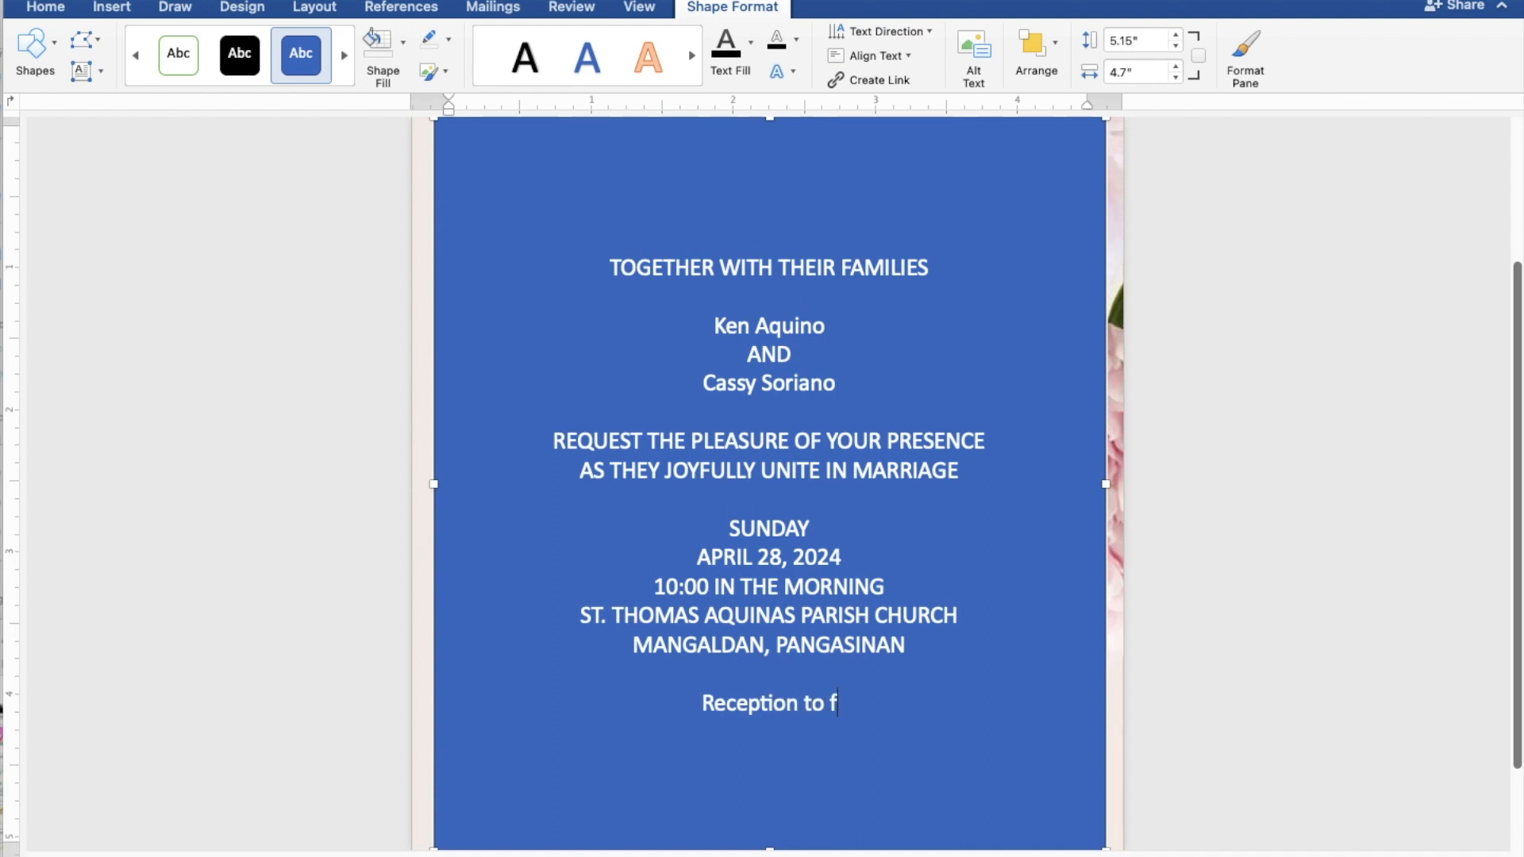
pyautogui.write('ollow')
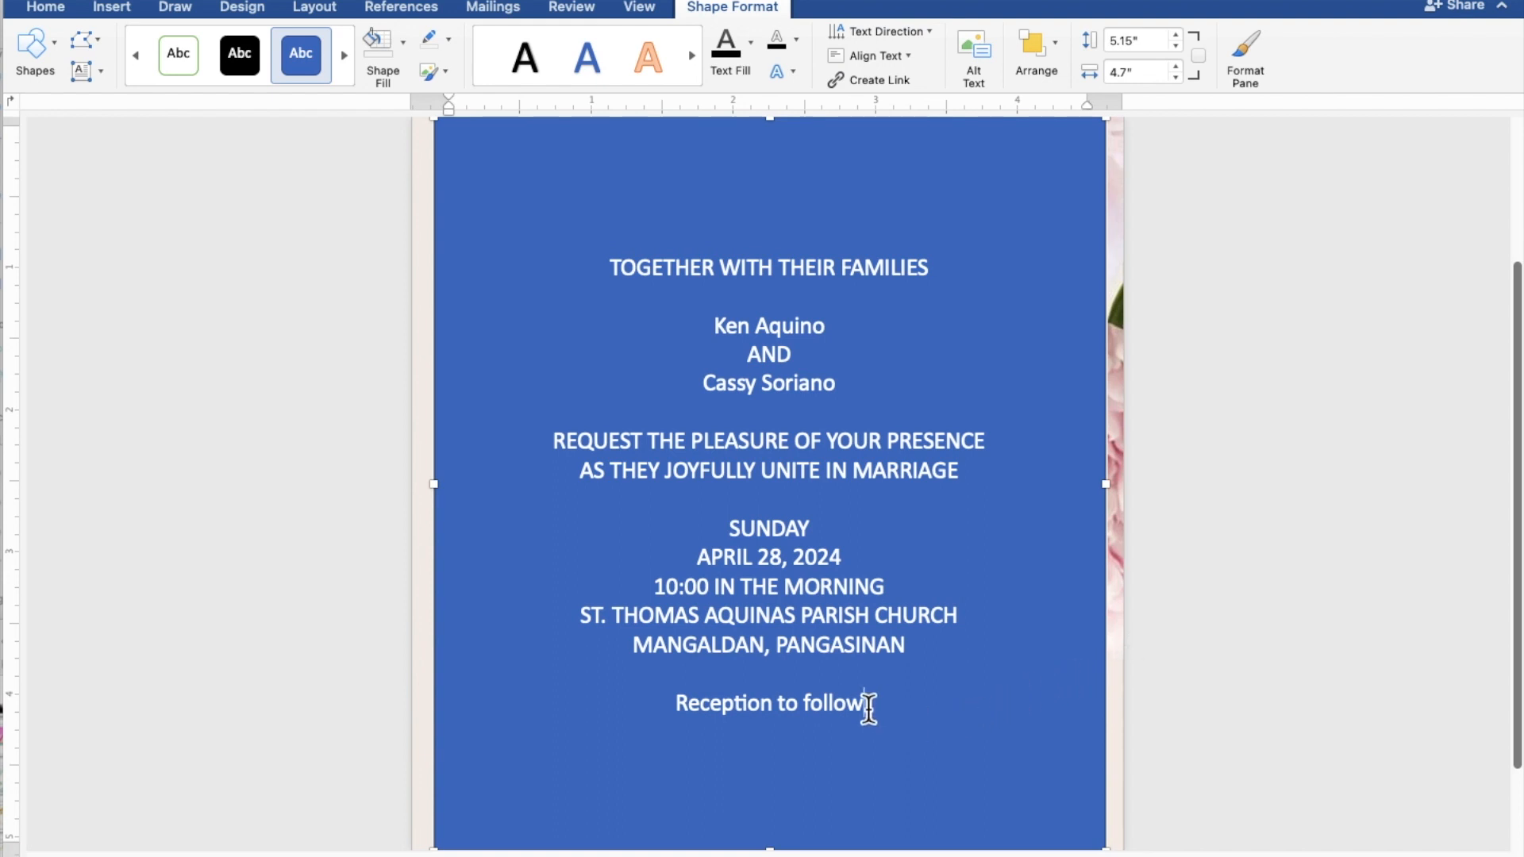
pyautogui.moveTo(869, 707); pyautogui.dragTo(597, 283)
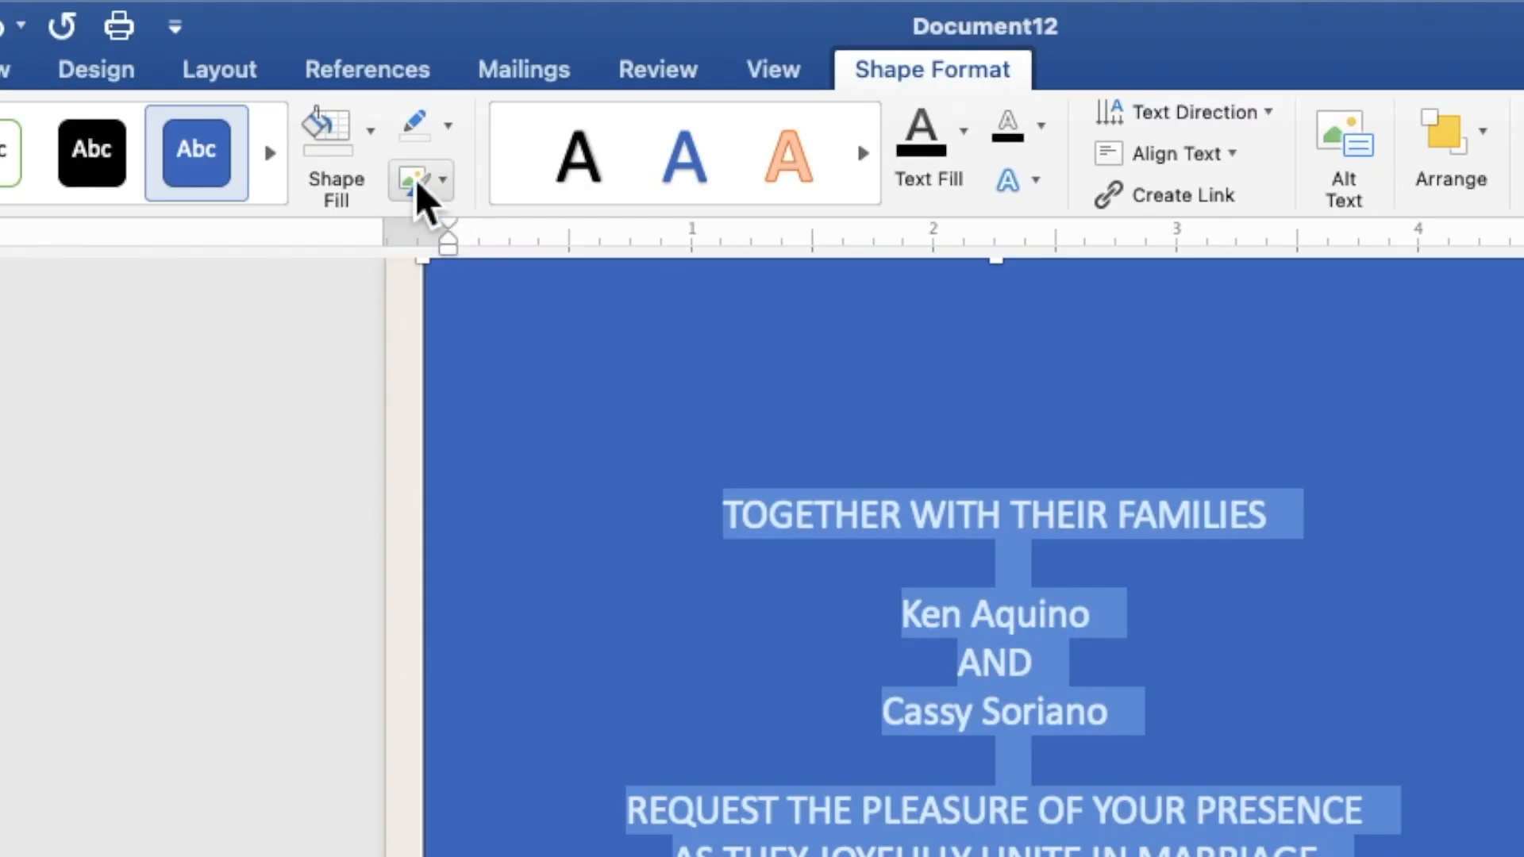
# Step: Give the text box No Fill and No Outline, and make the text black
pyautogui.click(378, 146)
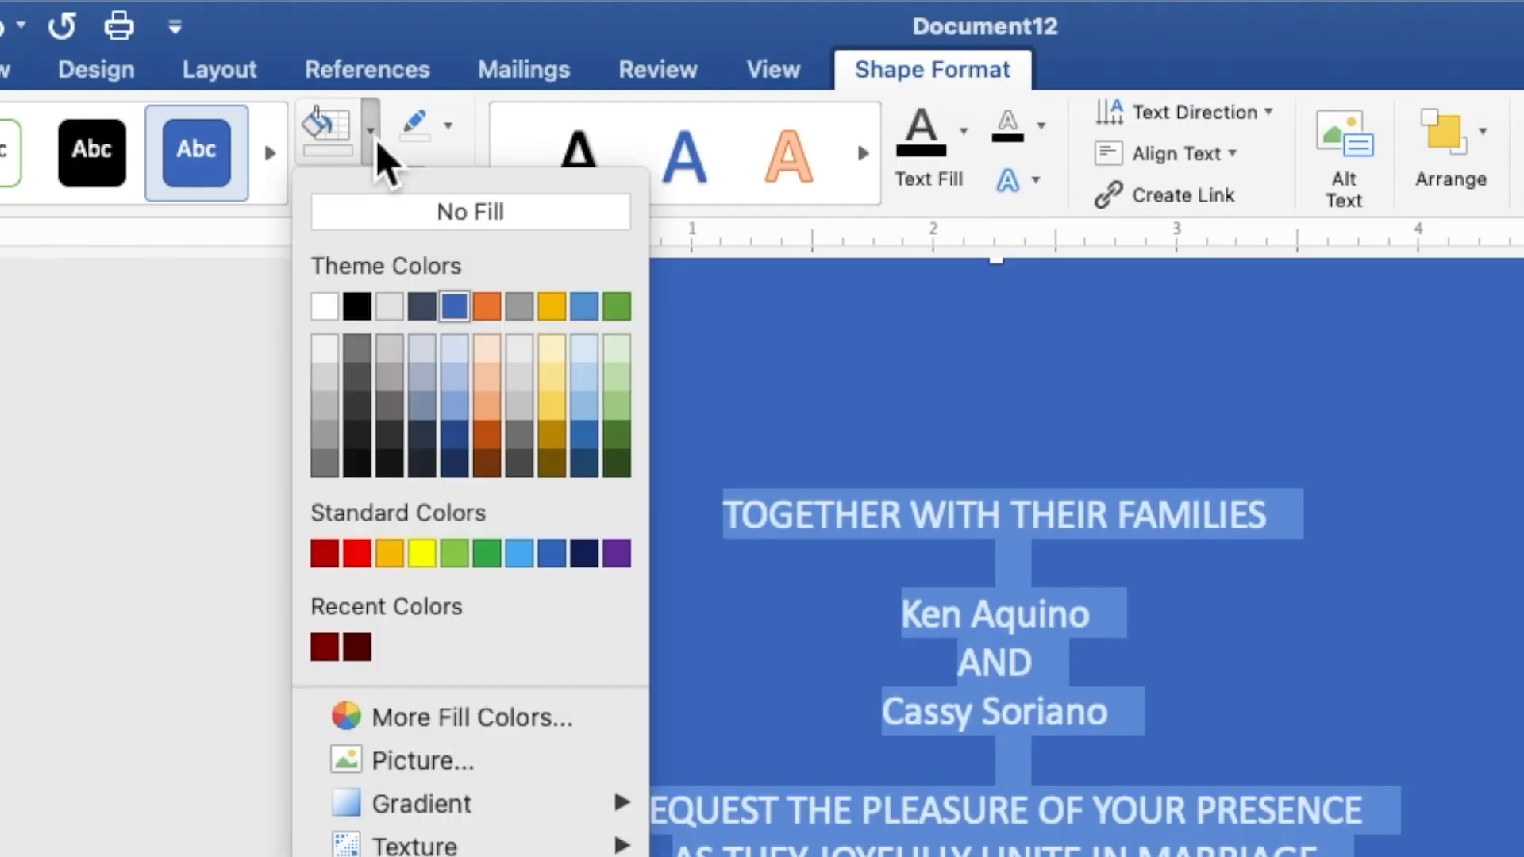
pyautogui.click(370, 219)
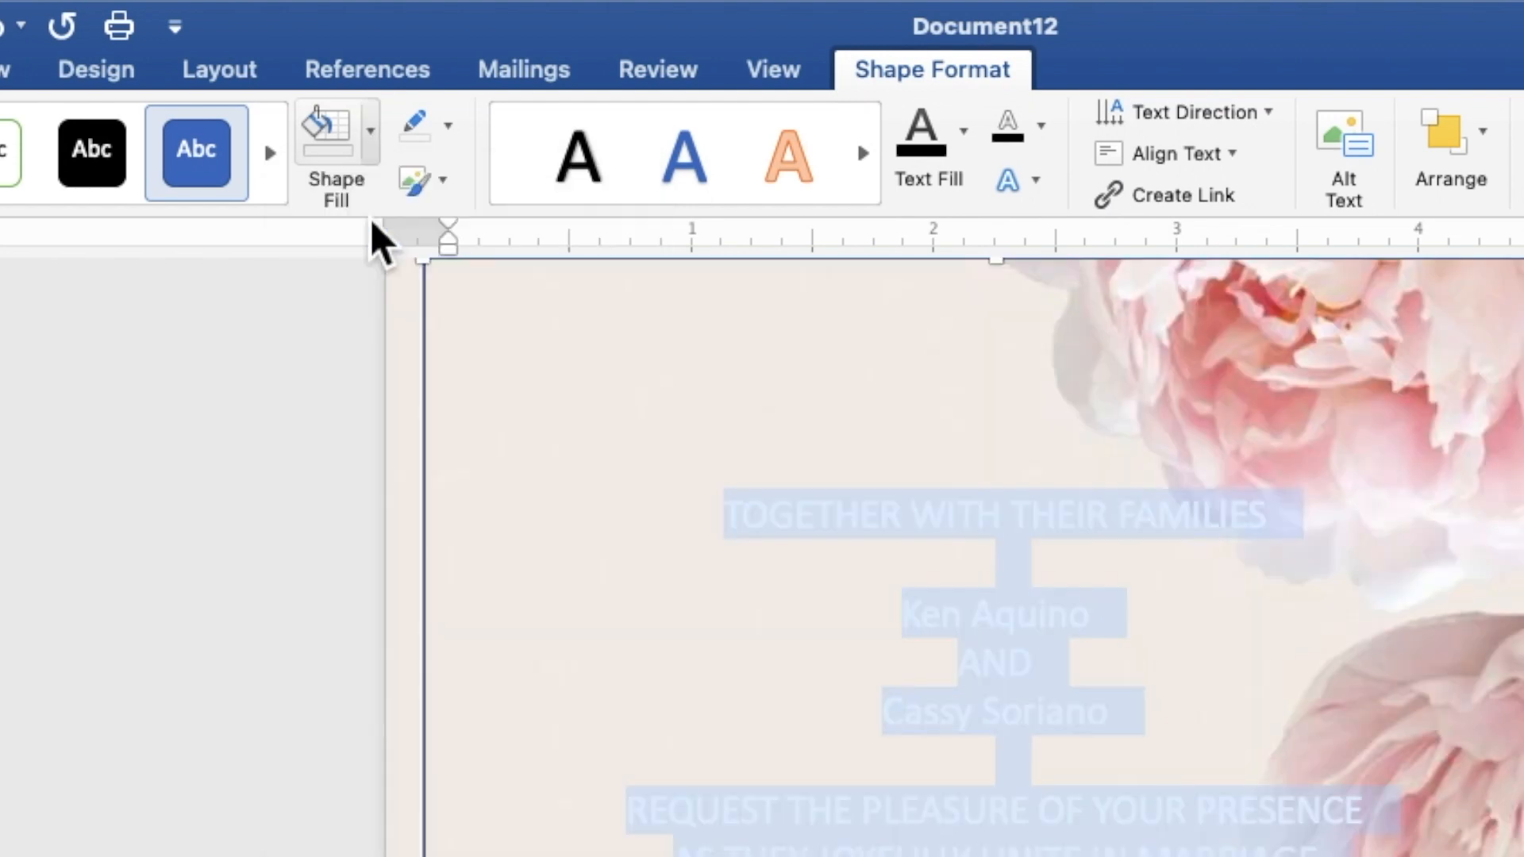
pyautogui.click(452, 140)
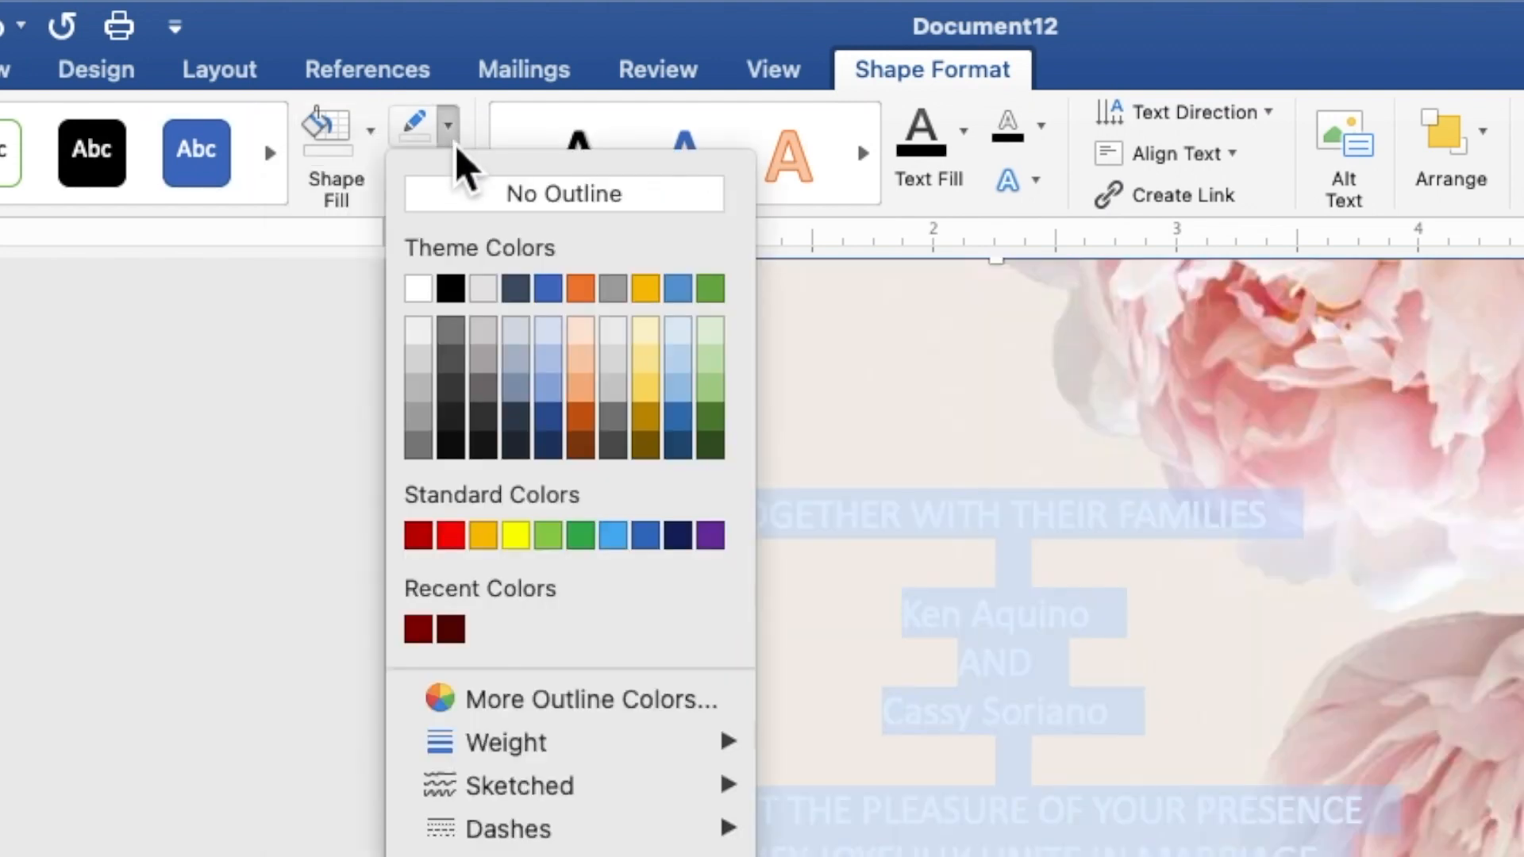
pyautogui.click(474, 203)
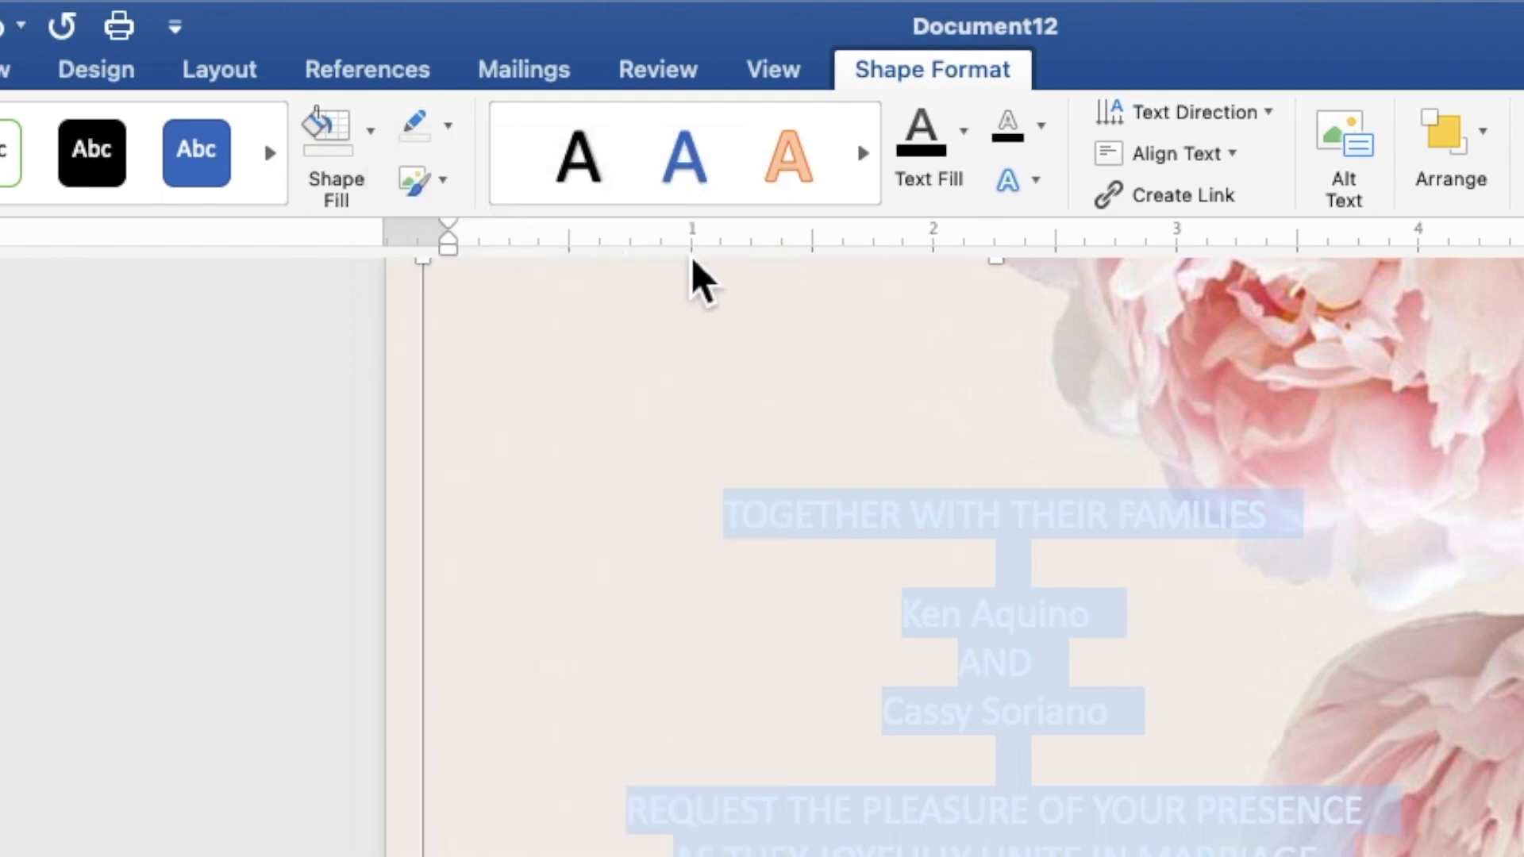
pyautogui.click(965, 149)
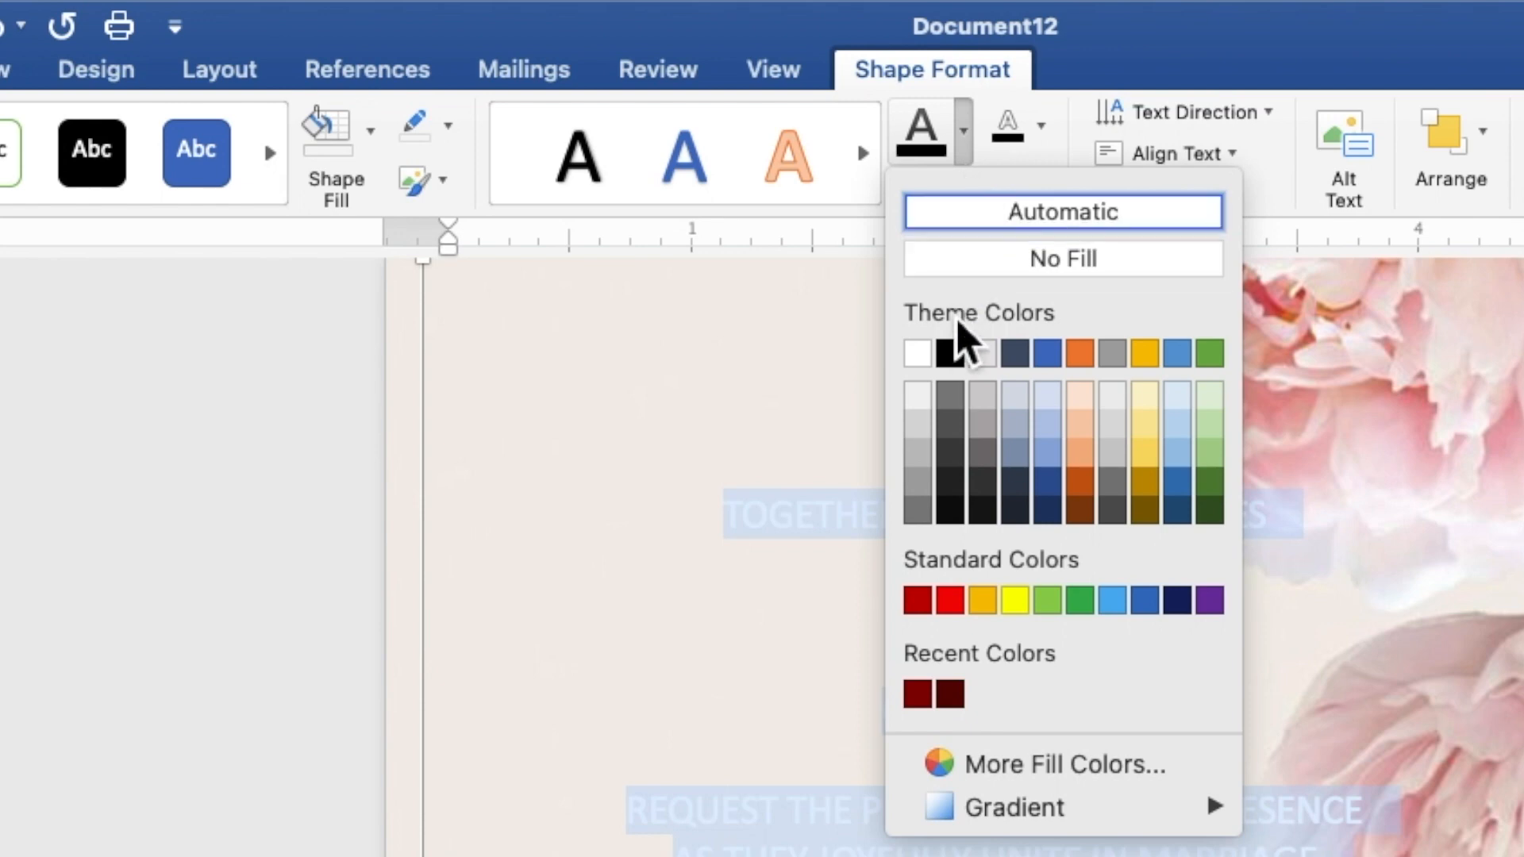
pyautogui.click(954, 359)
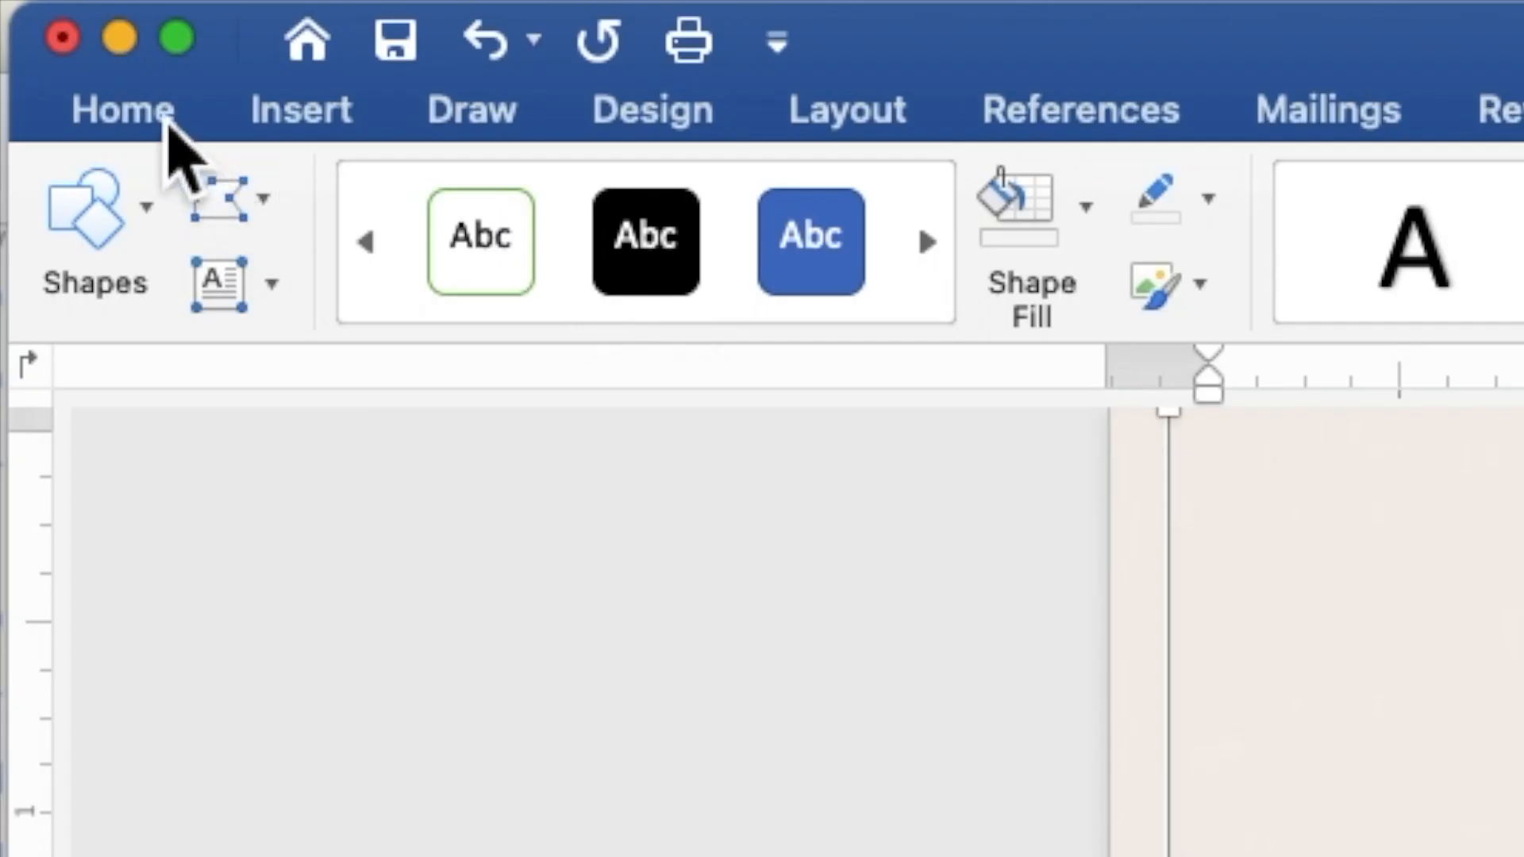
# Step: Set the invitation text to Times New Roman, size 10
pyautogui.click(168, 119)
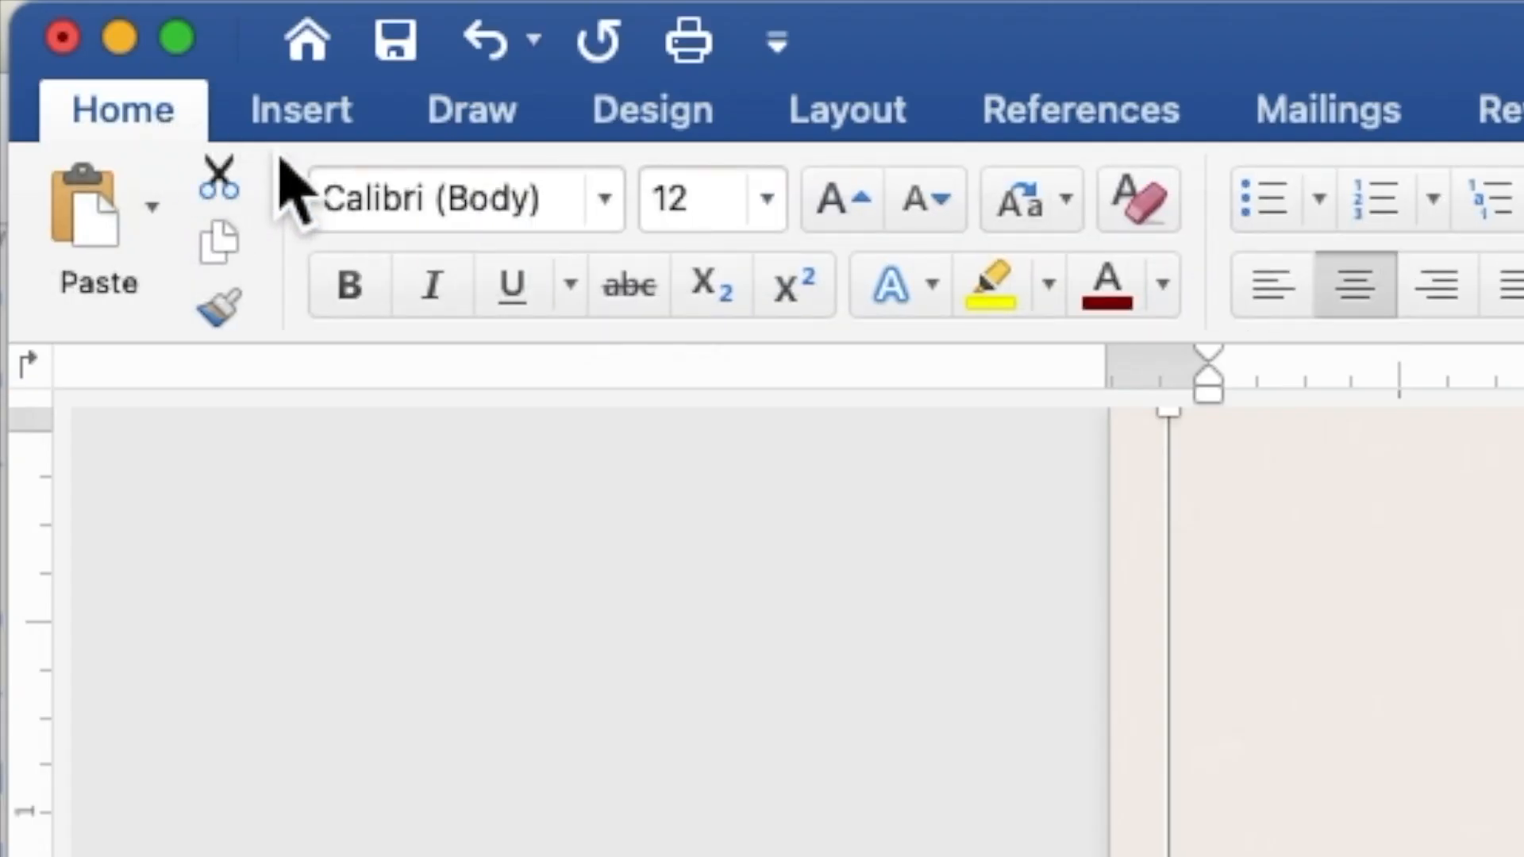
pyautogui.click(610, 207)
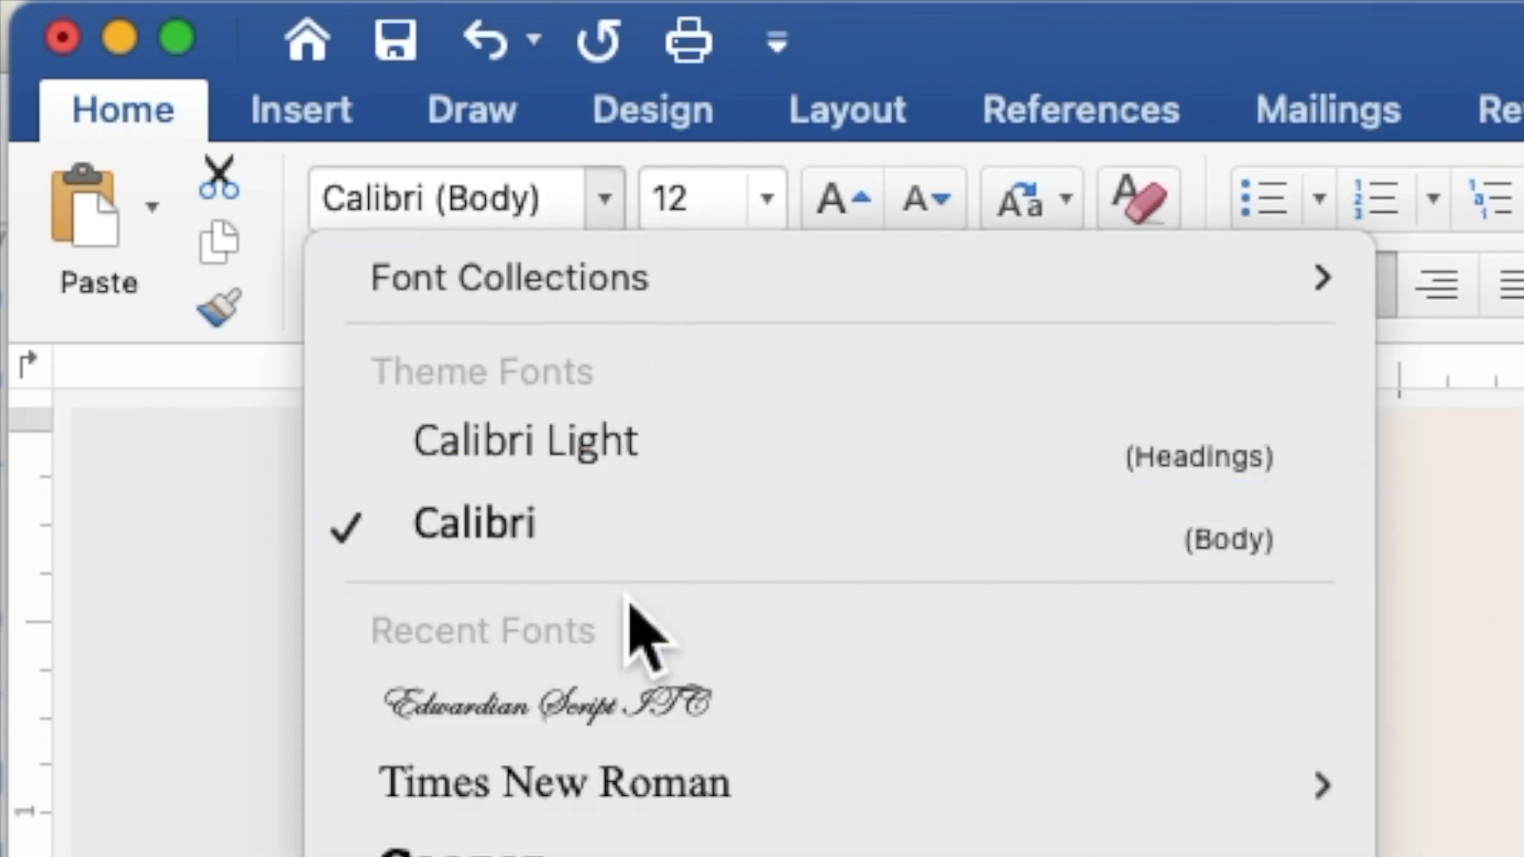
pyautogui.click(635, 784)
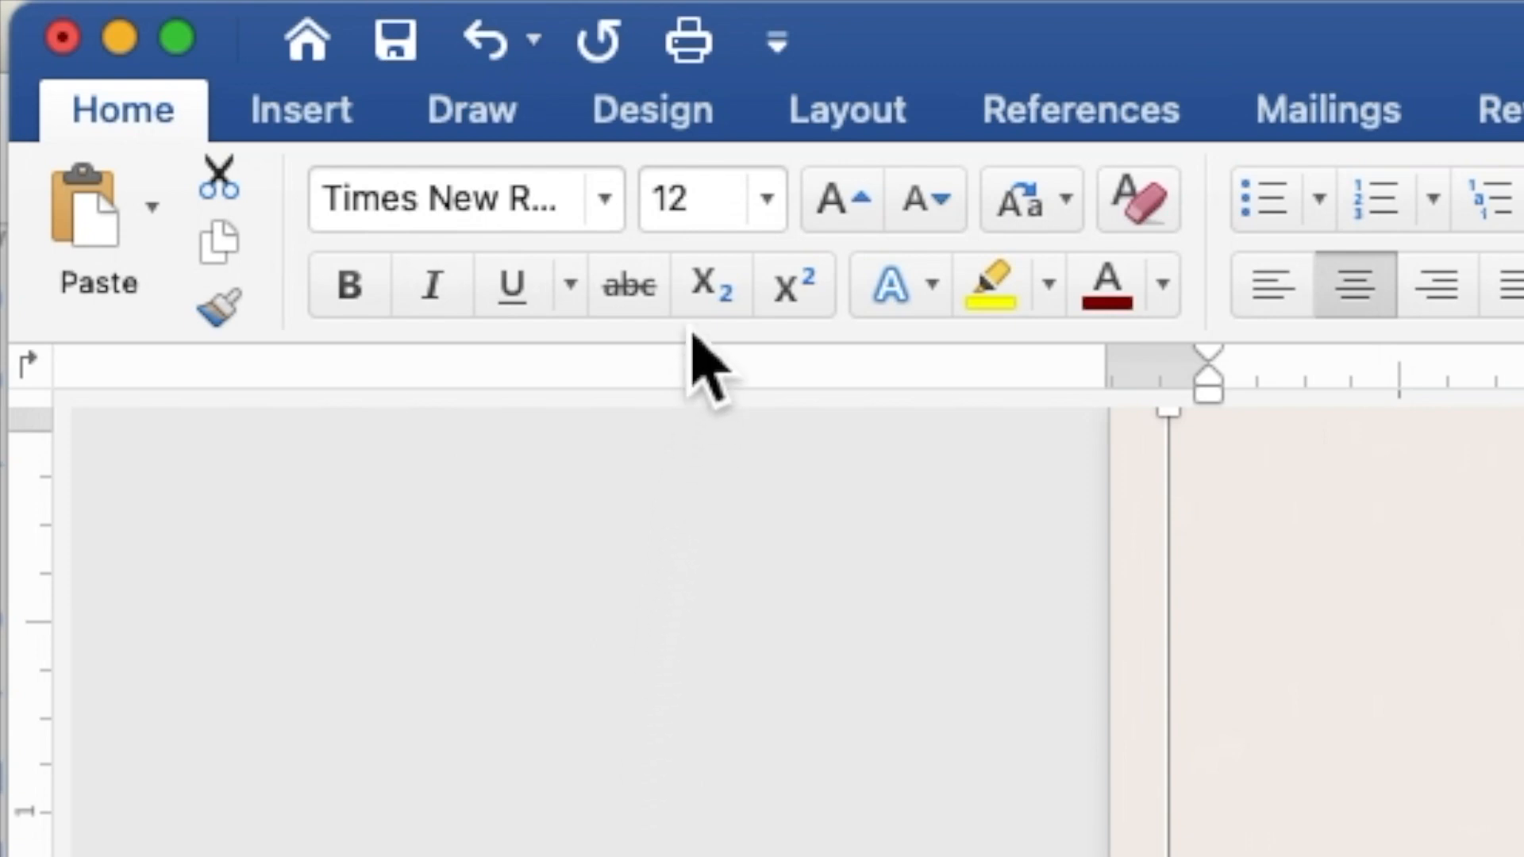
pyautogui.click(714, 199)
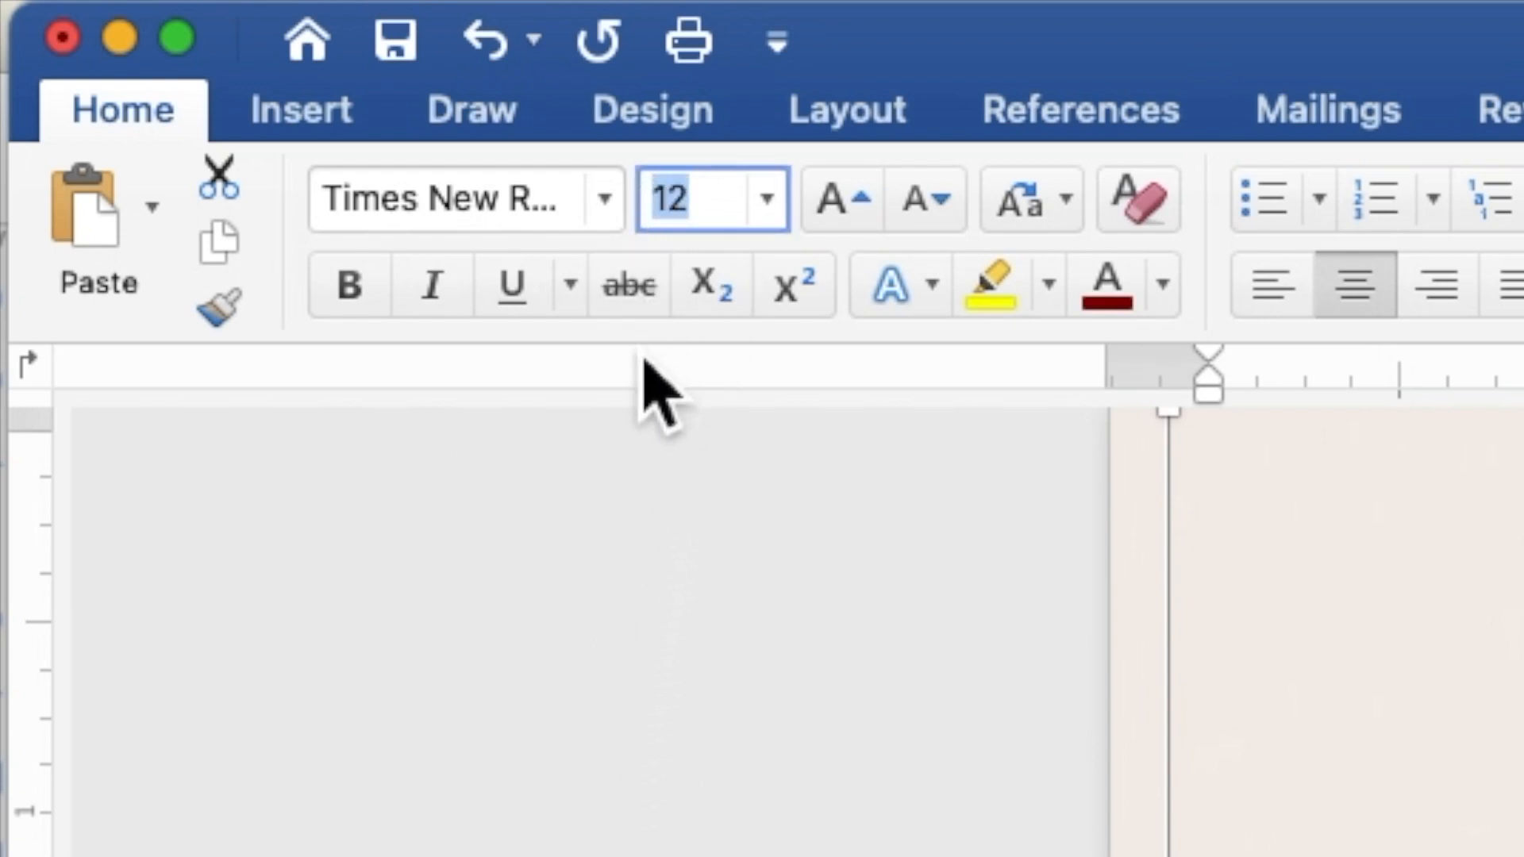
pyautogui.write('10')
pyautogui.press('Return')
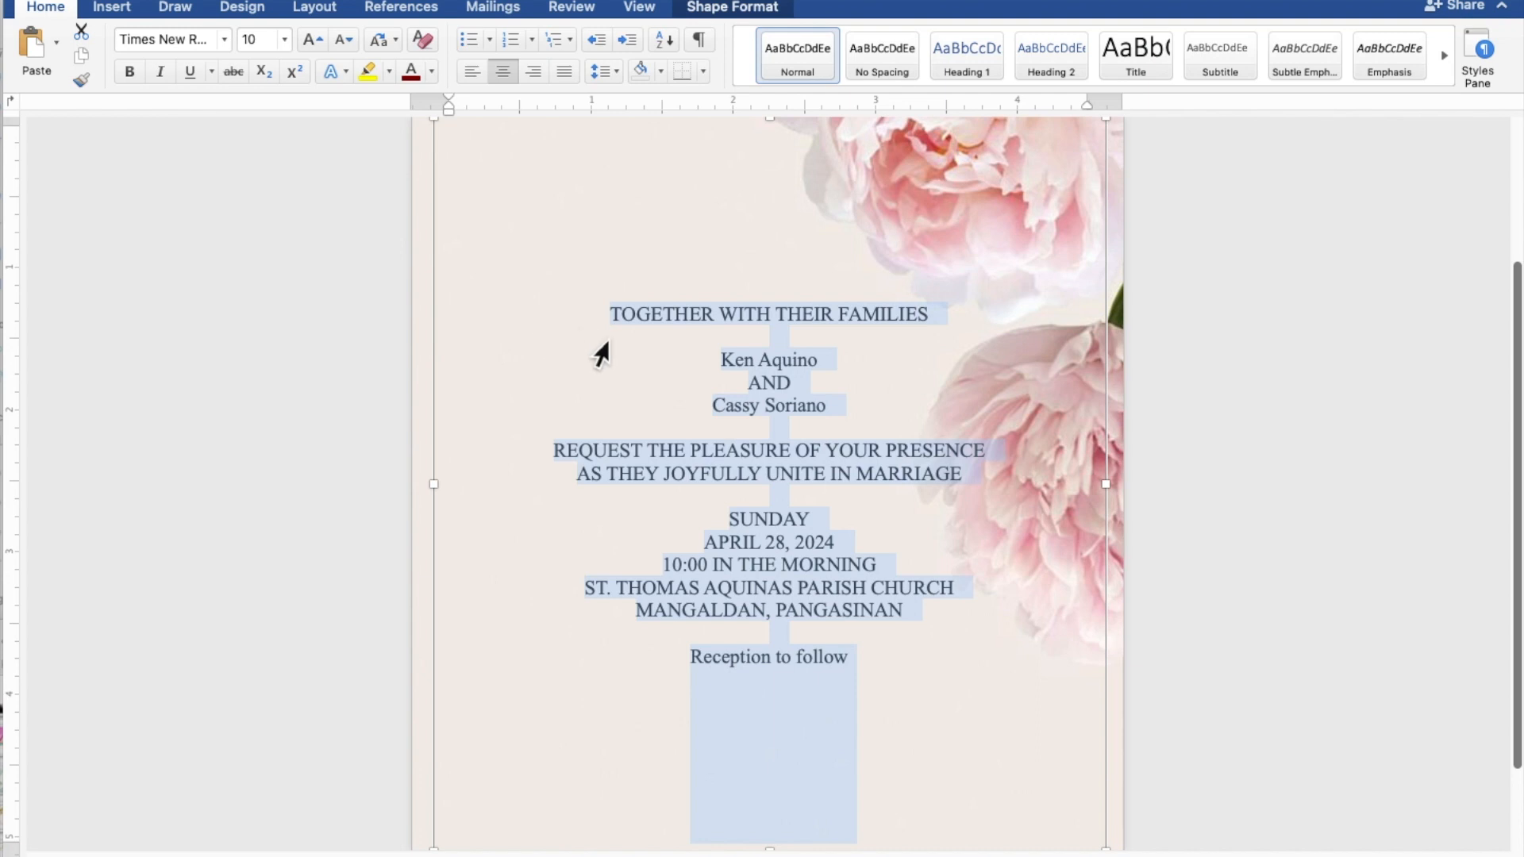
# Step: Format both names and Reception to follow in Edwardian Script ITC at size 20
pyautogui.click(827, 365)
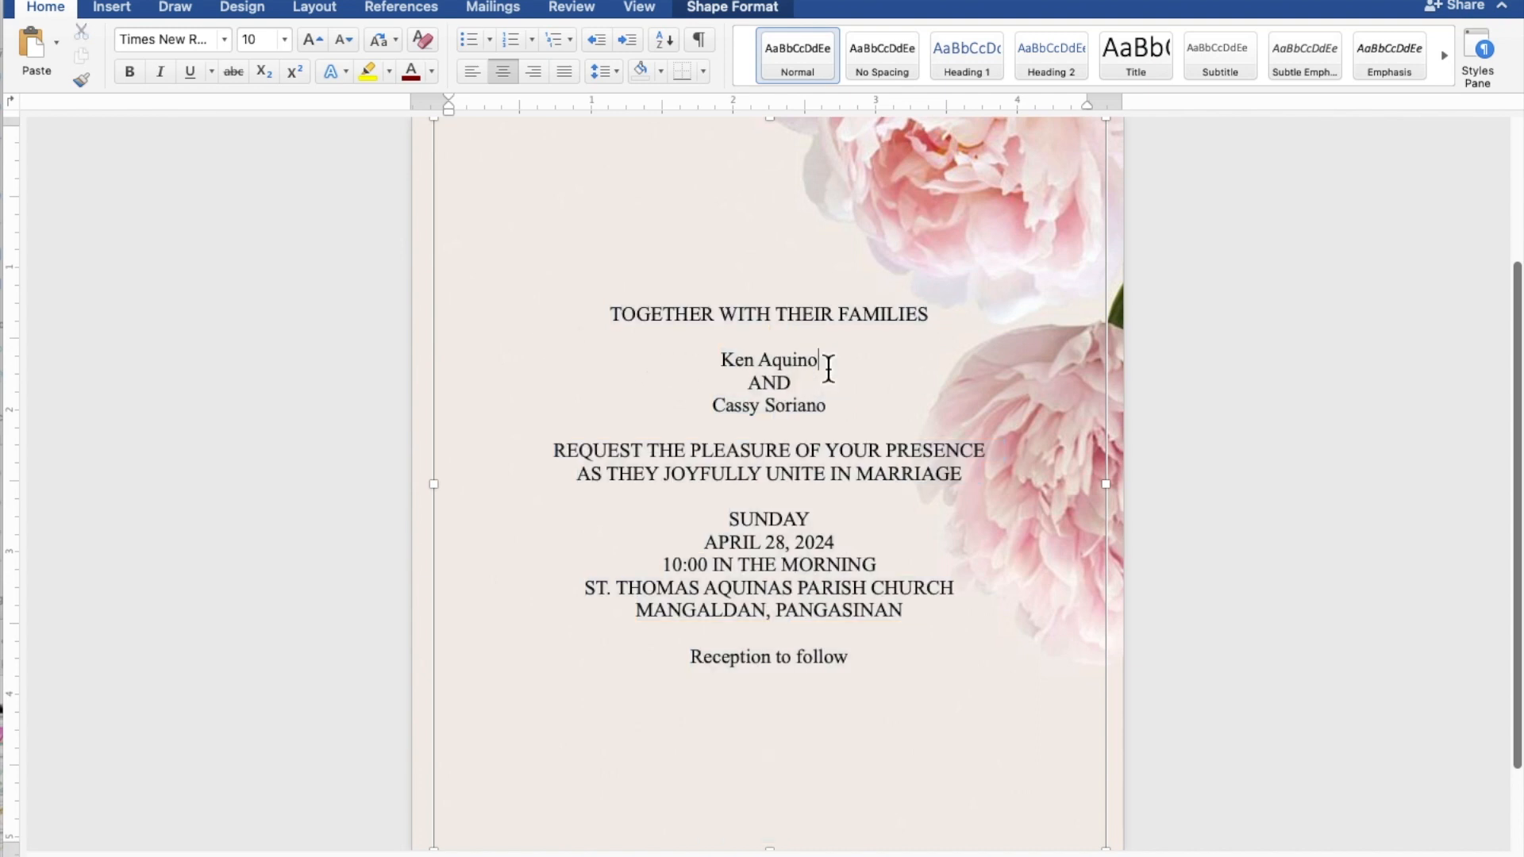
pyautogui.moveTo(828, 368); pyautogui.dragTo(729, 370)
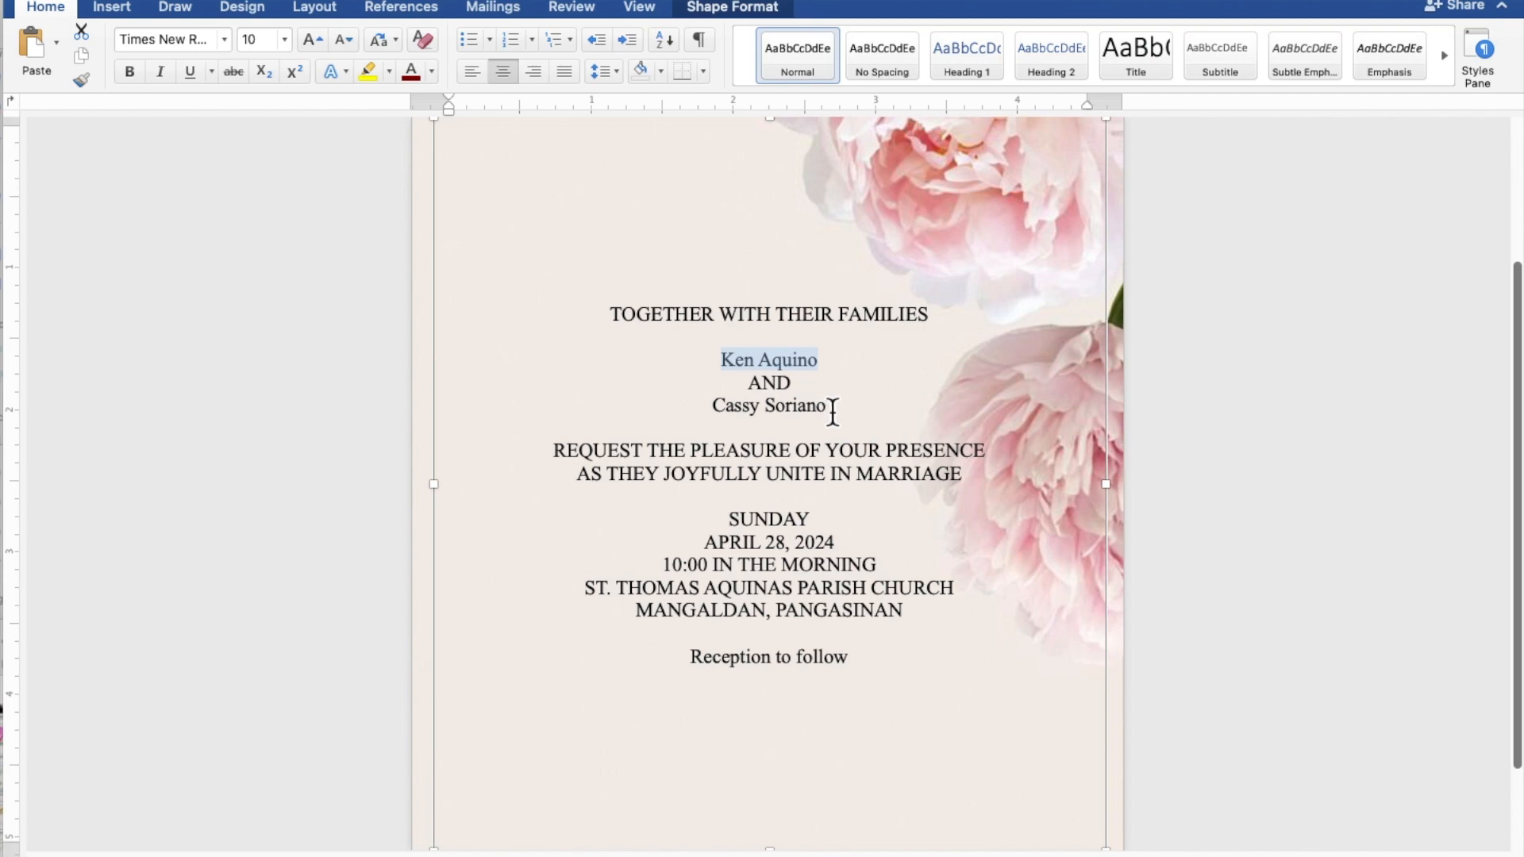
pyautogui.moveTo(831, 406); pyautogui.dragTo(734, 409)
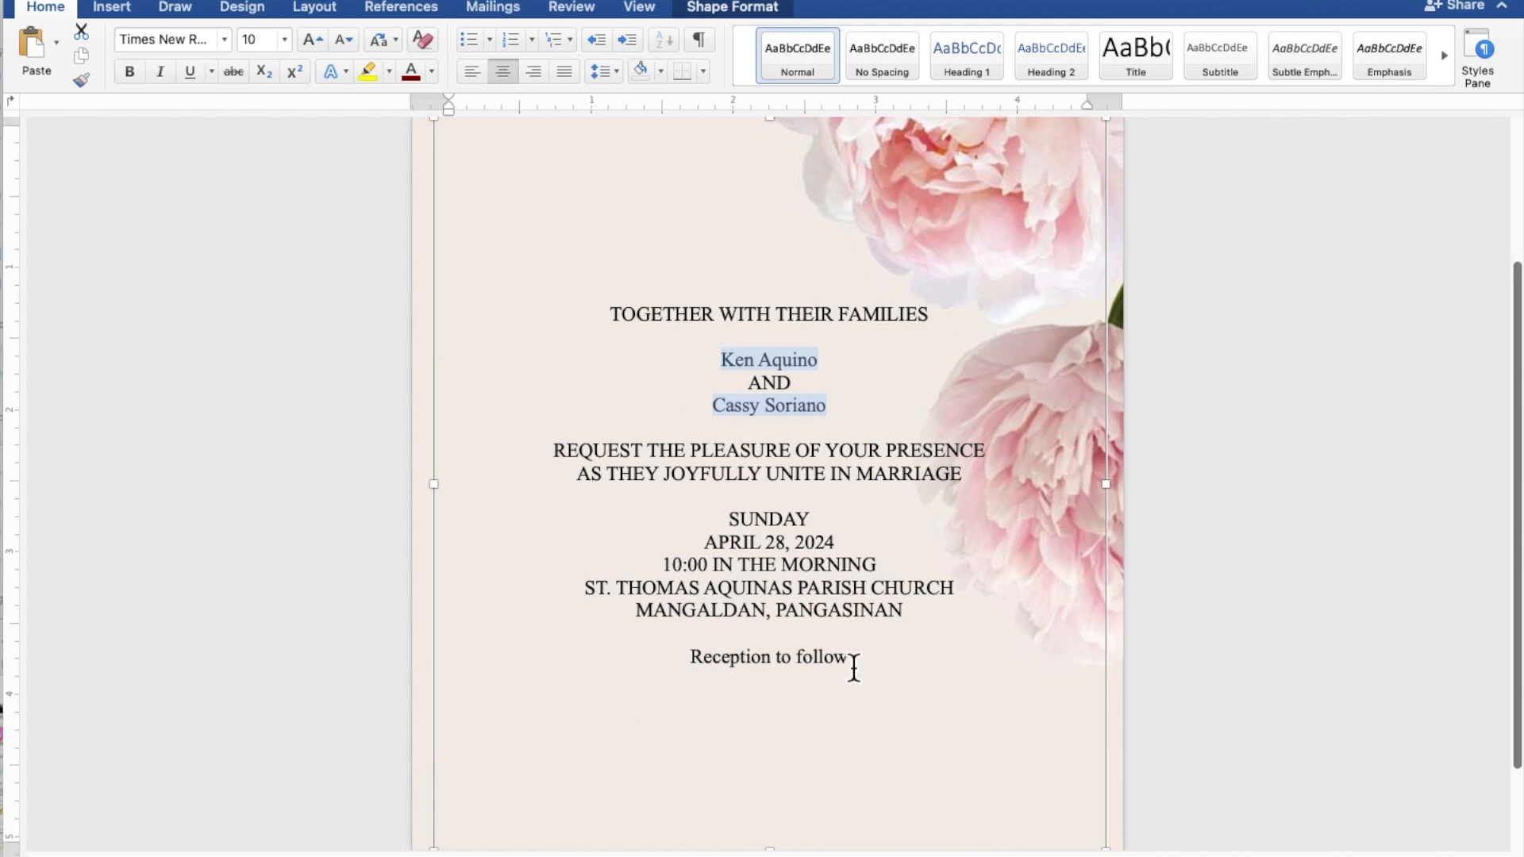
pyautogui.moveTo(853, 666); pyautogui.dragTo(740, 670)
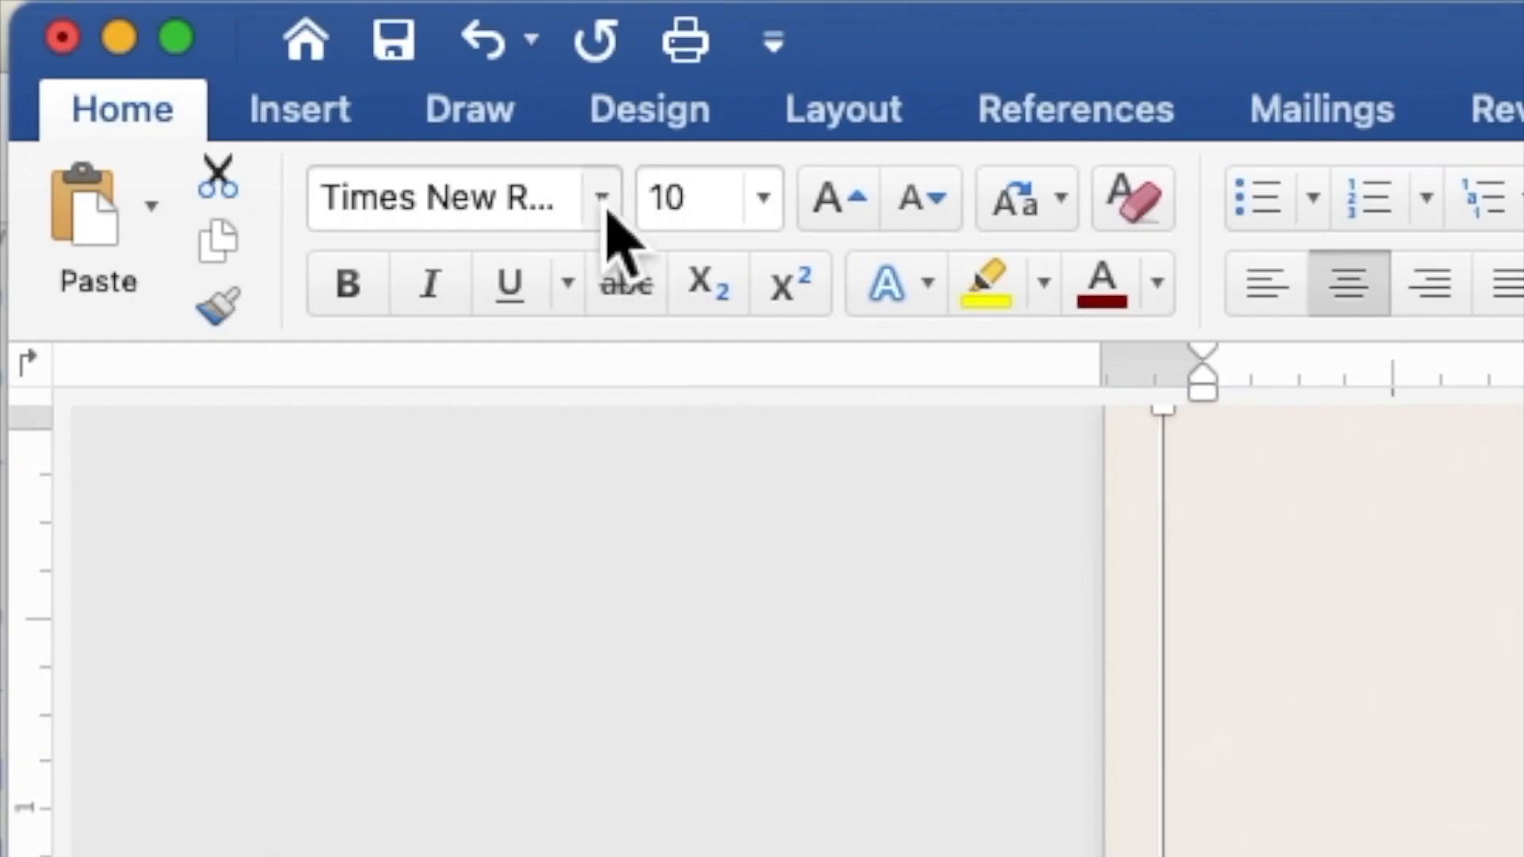
pyautogui.click(605, 208)
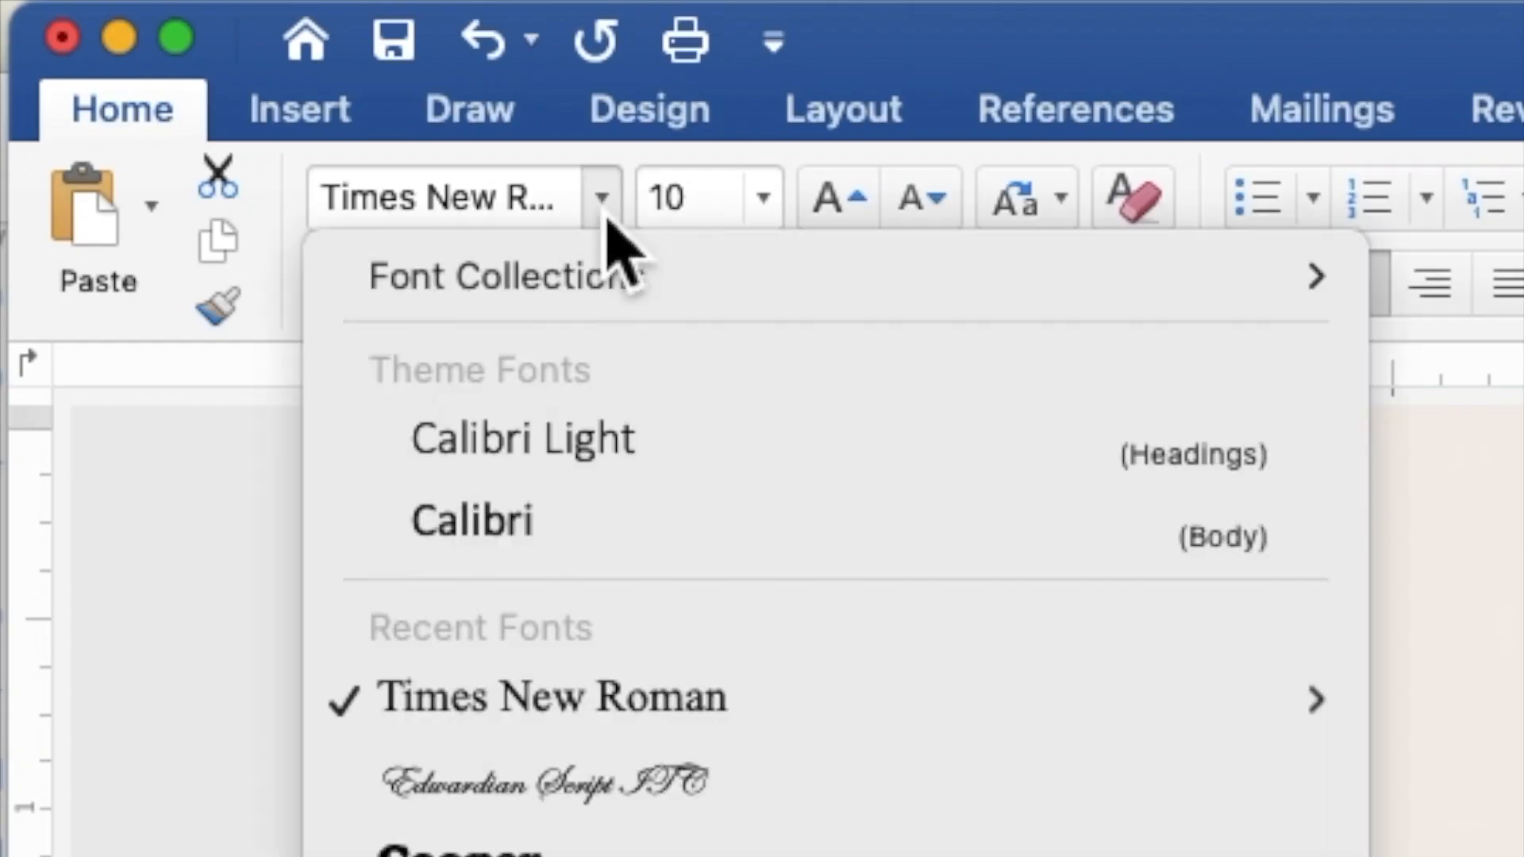
pyautogui.click(639, 790)
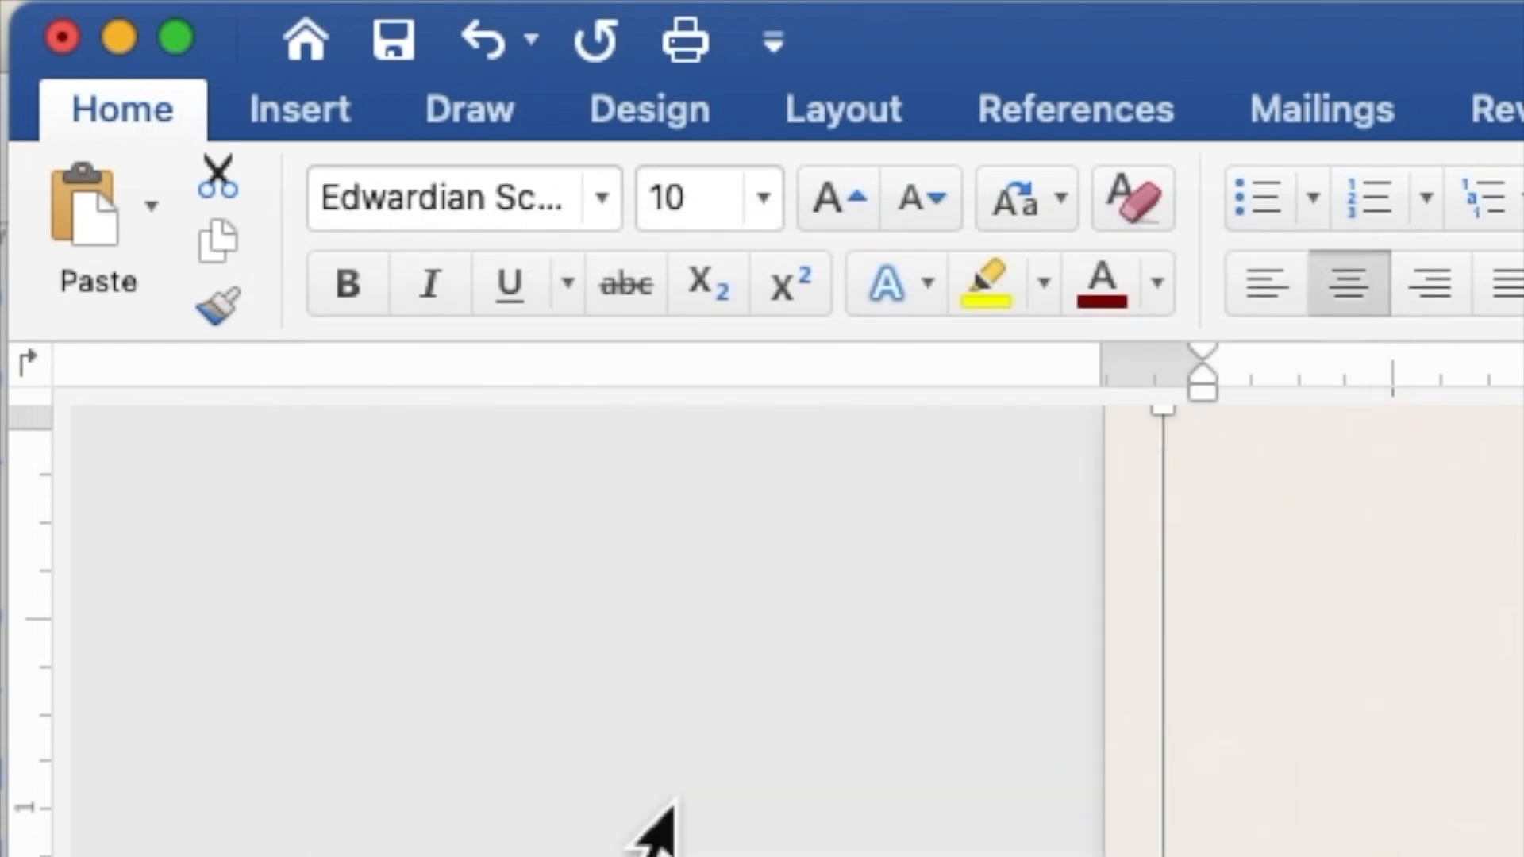
pyautogui.click(709, 197)
pyautogui.moveTo(687, 216); pyautogui.dragTo(650, 214)
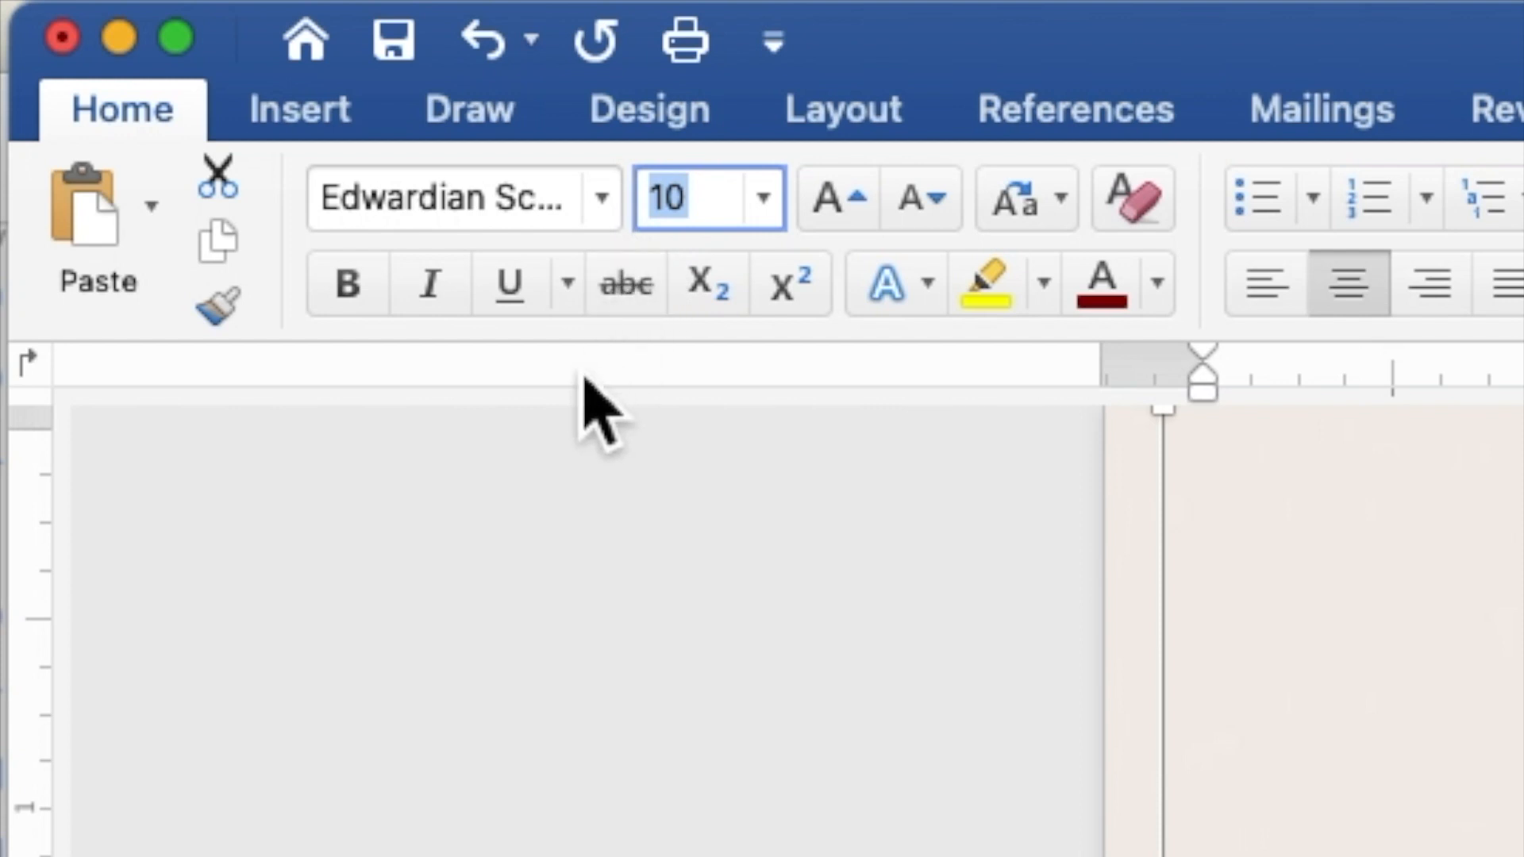
pyautogui.write('20')
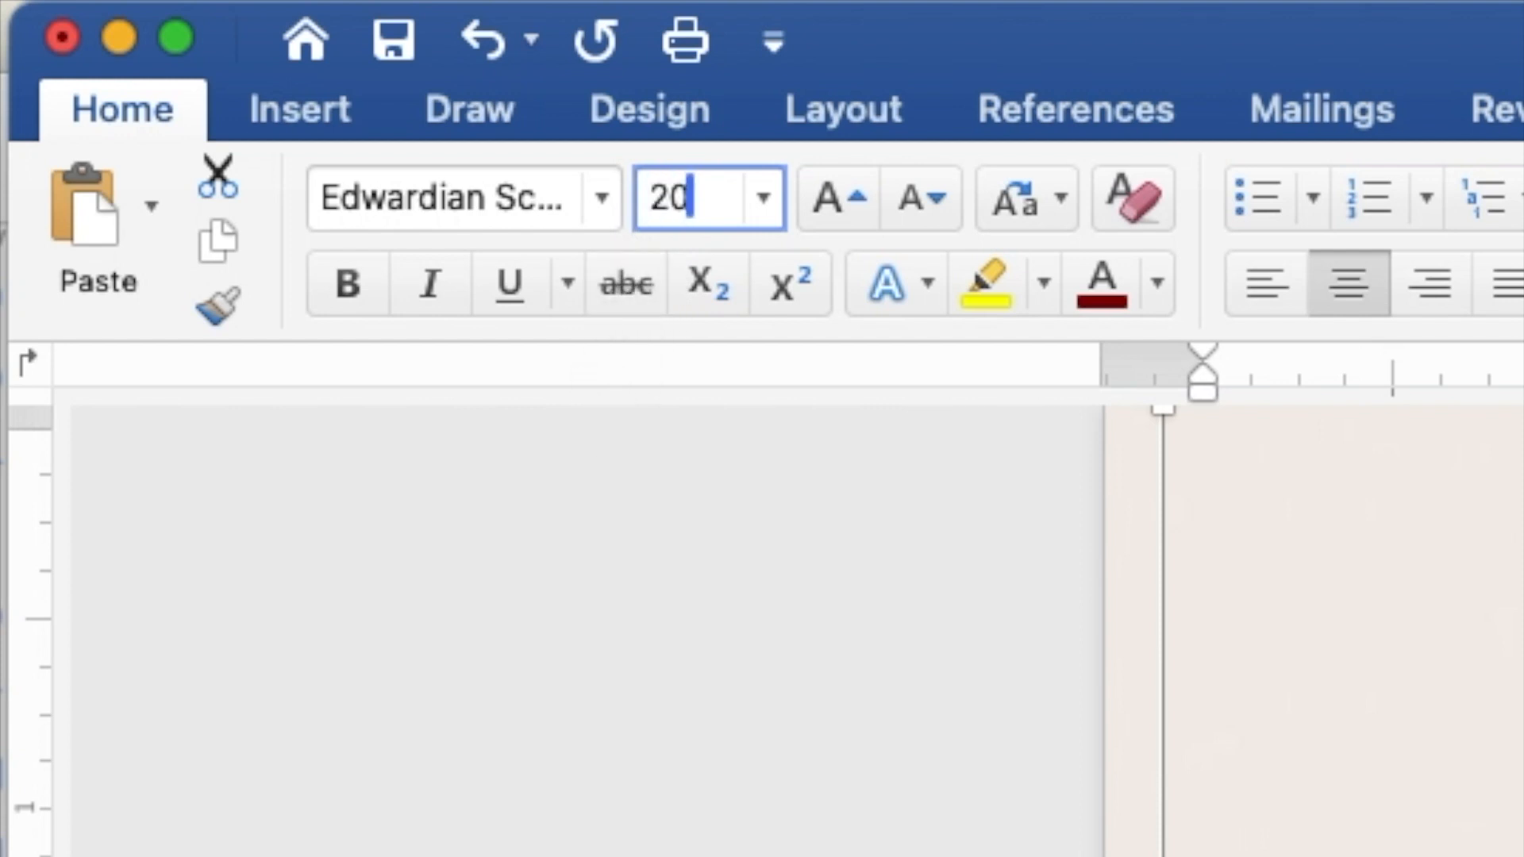
pyautogui.press('Return')
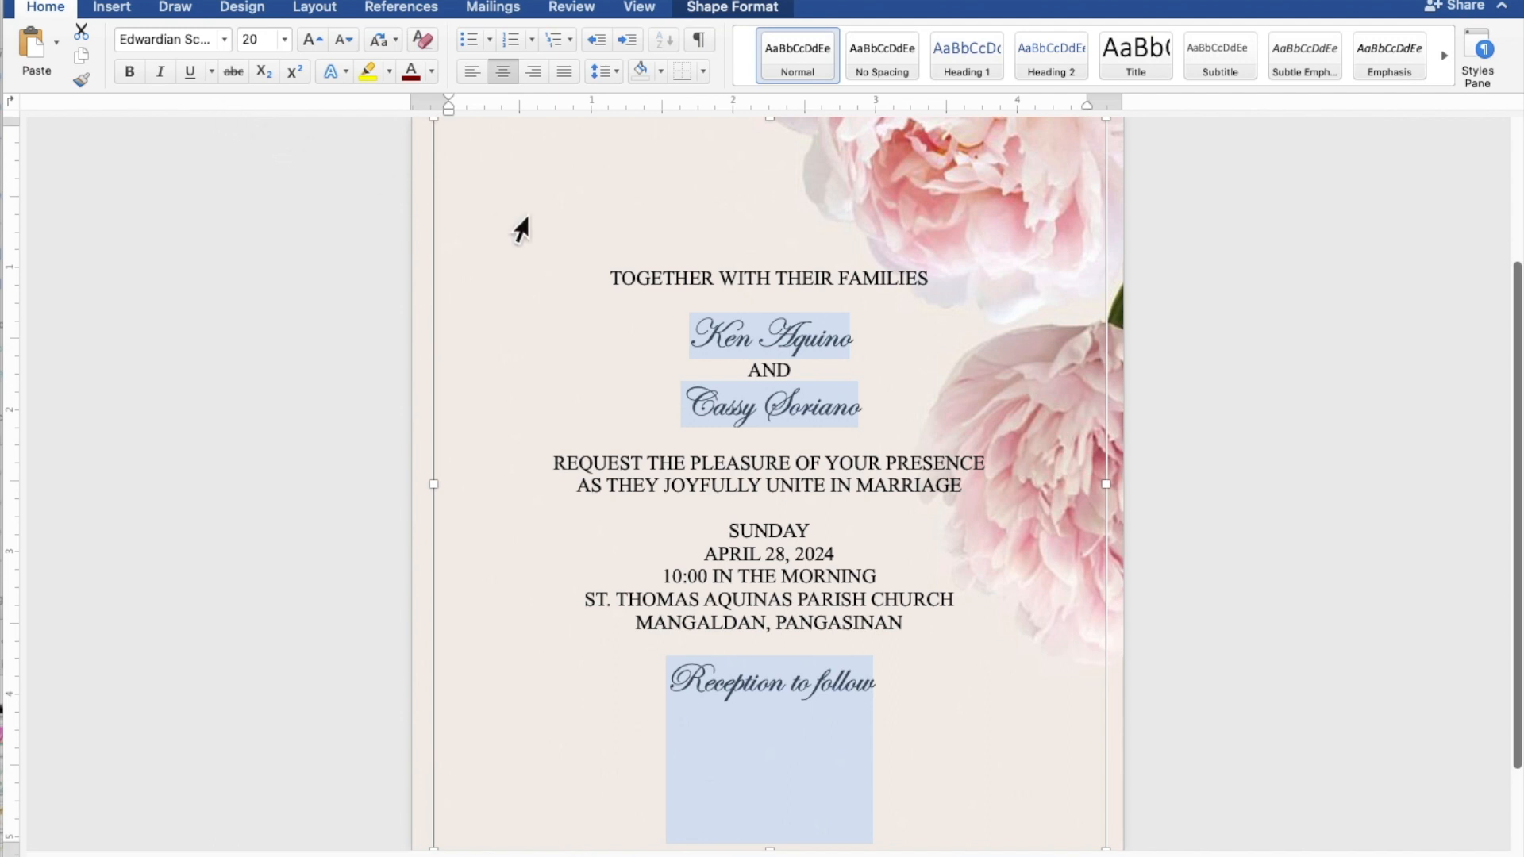
# Step: Enlarge the groom's and bride's name lines from size 20 to 40
pyautogui.click(866, 339)
pyautogui.moveTo(868, 340); pyautogui.dragTo(707, 337)
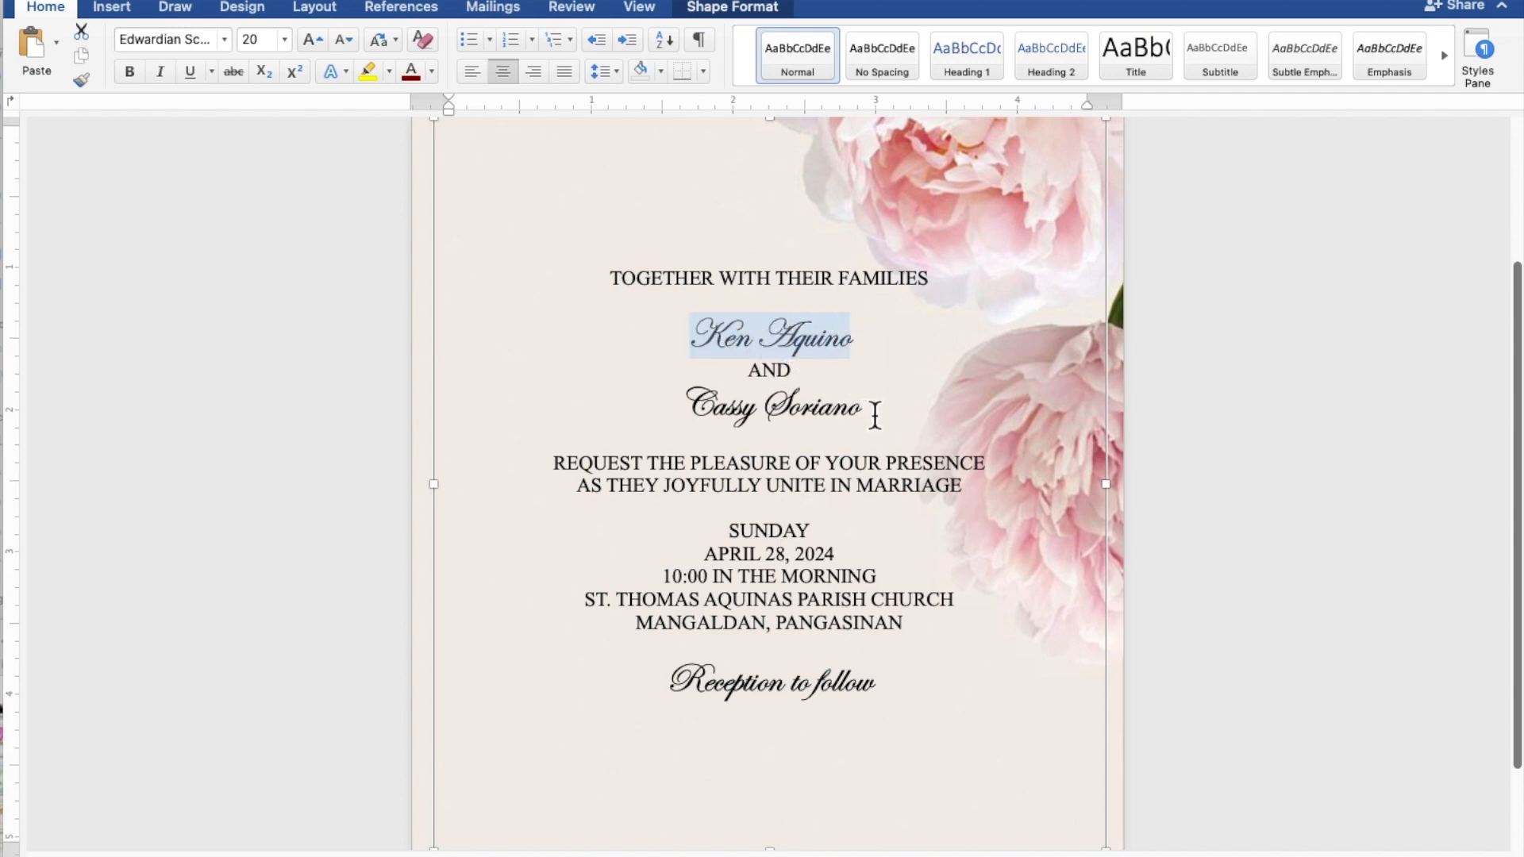
pyautogui.moveTo(875, 415); pyautogui.dragTo(719, 419)
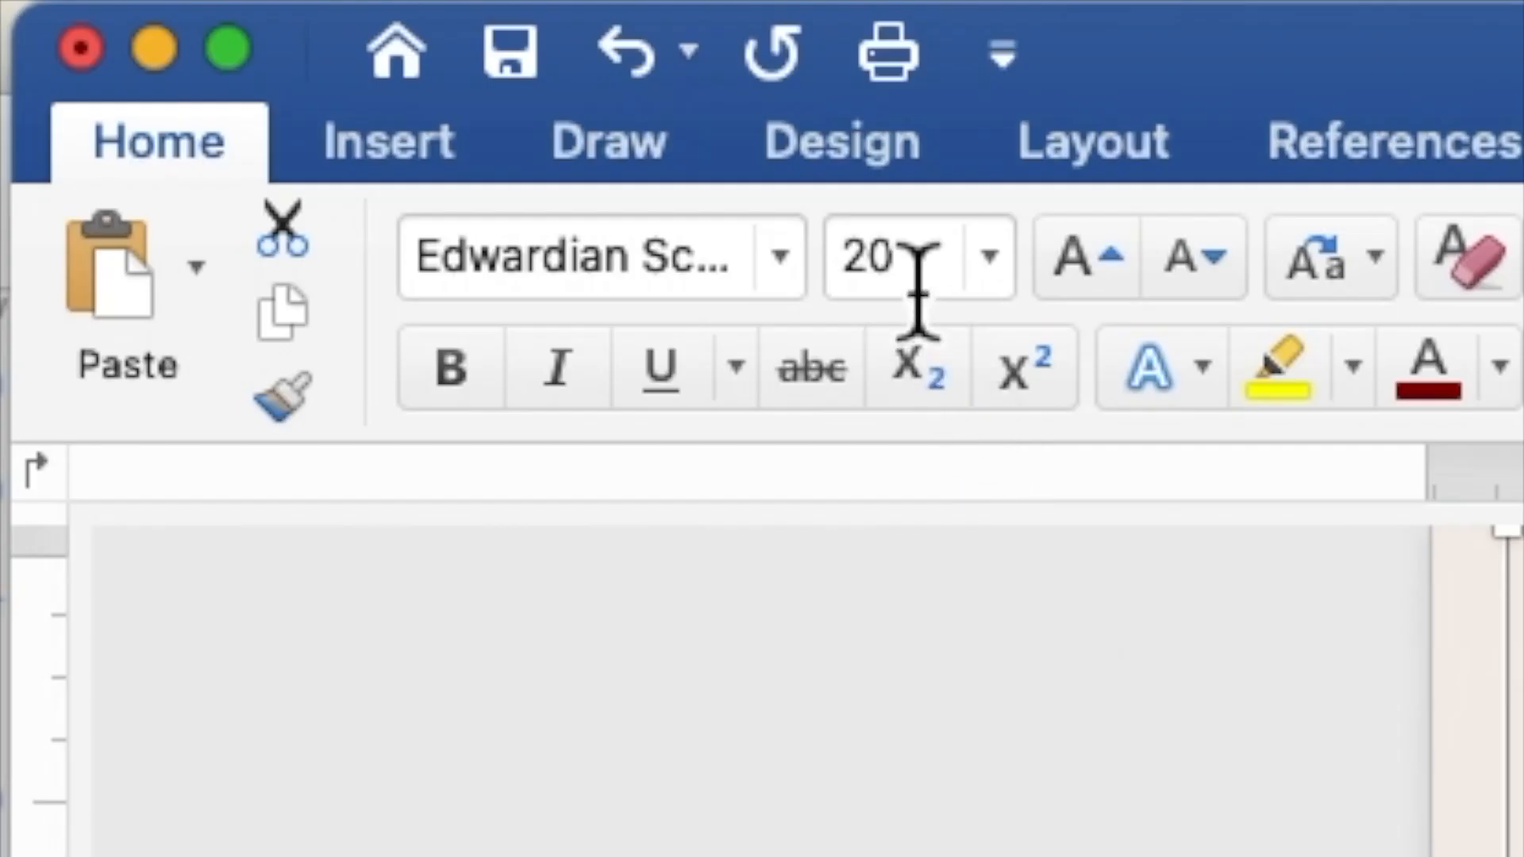
pyautogui.click(263, 42)
pyautogui.moveTo(916, 290); pyautogui.dragTo(845, 282)
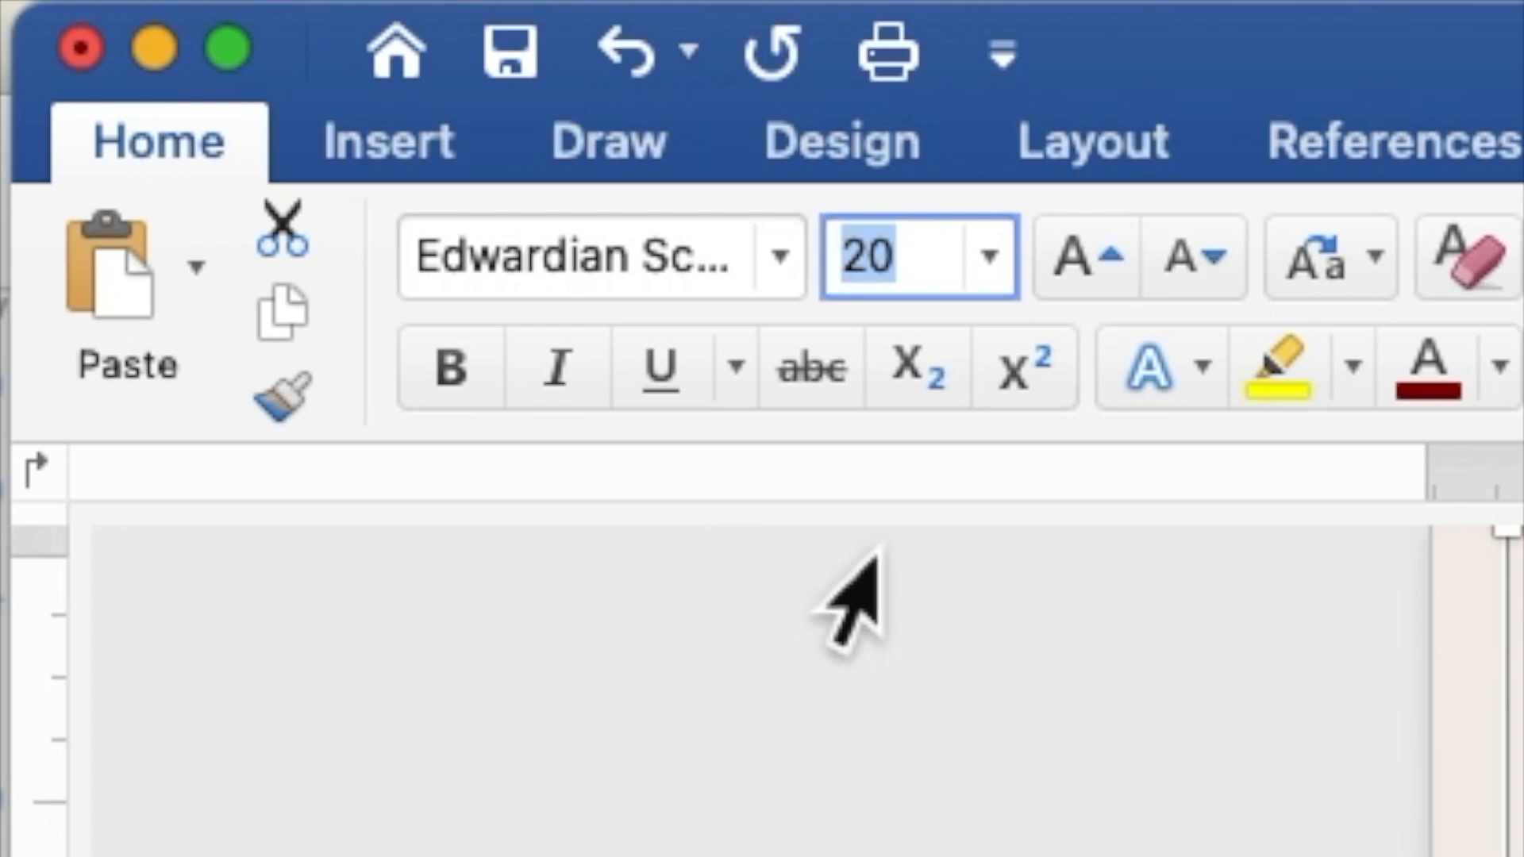
pyautogui.write('40')
pyautogui.press('Return')
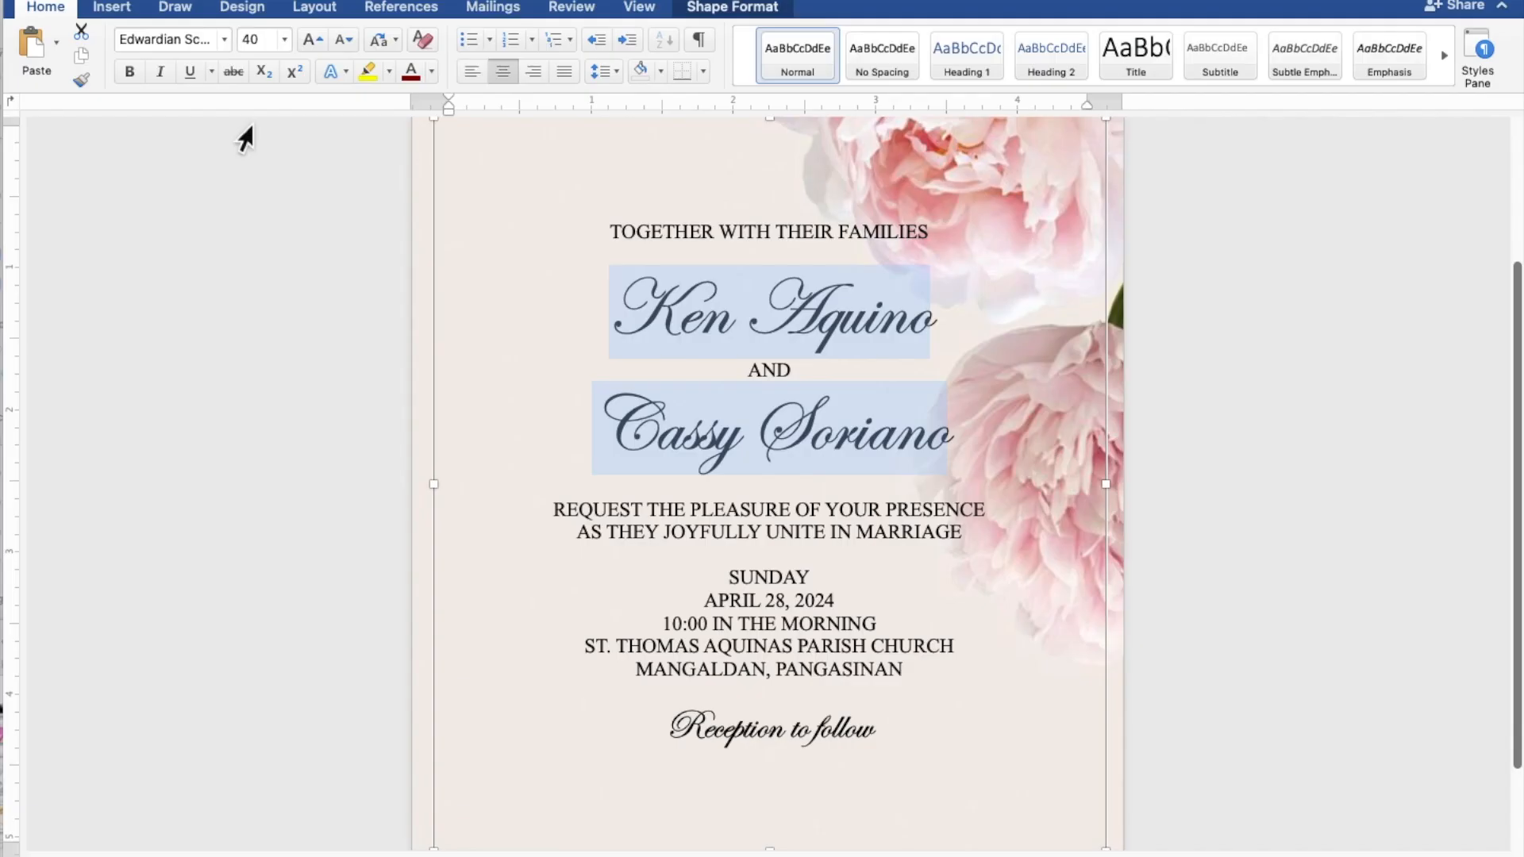
pyautogui.click(810, 258)
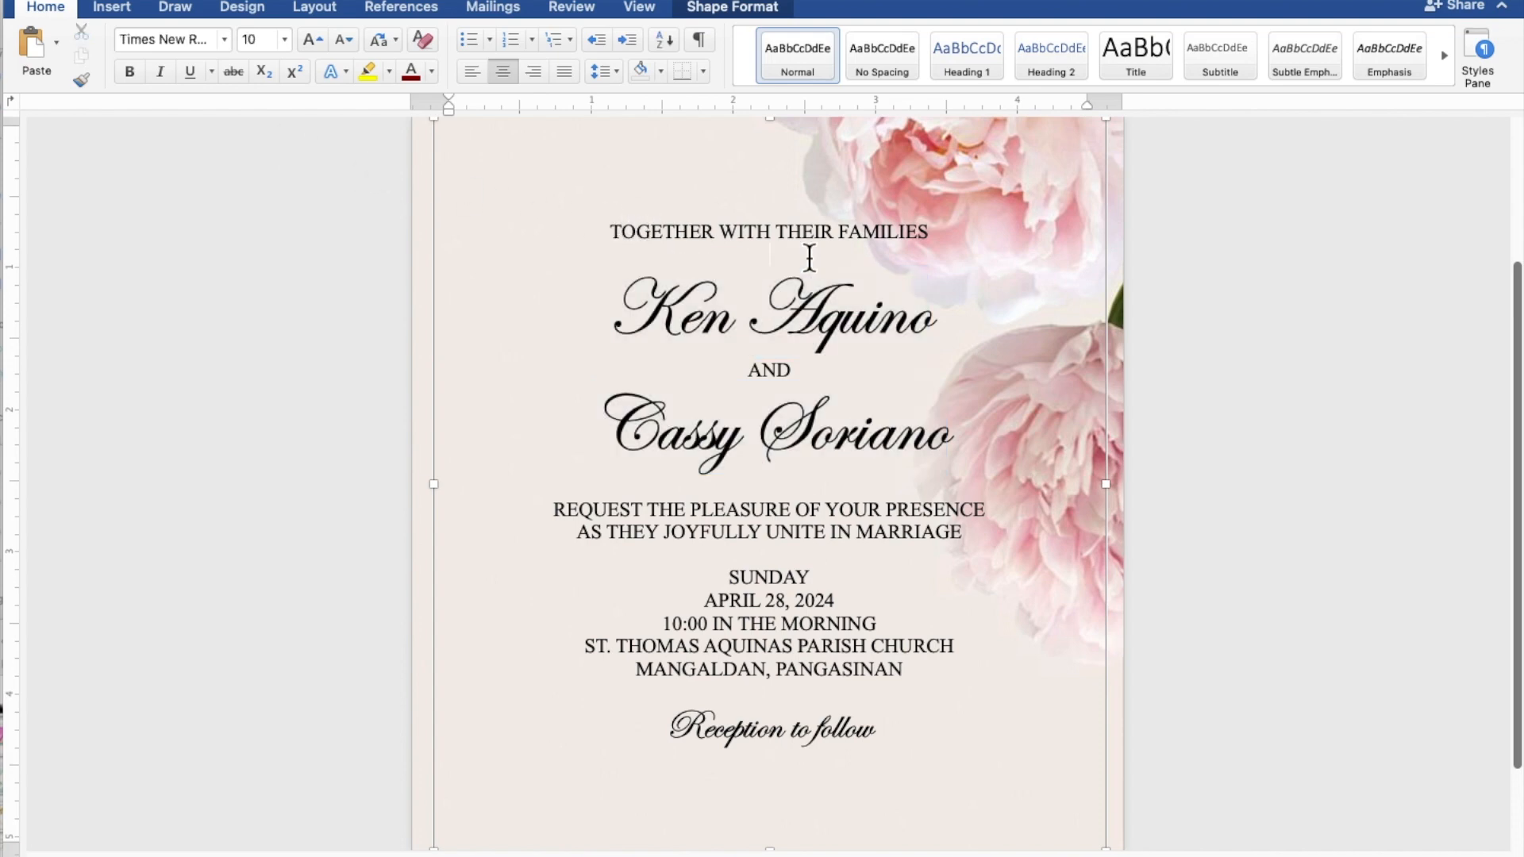
# Step: Insert blank lines above the names, before REQUEST, before SUNDAY and before Reception to follow
pyautogui.press('Return')
pyautogui.press('Return')
pyautogui.press('Return')
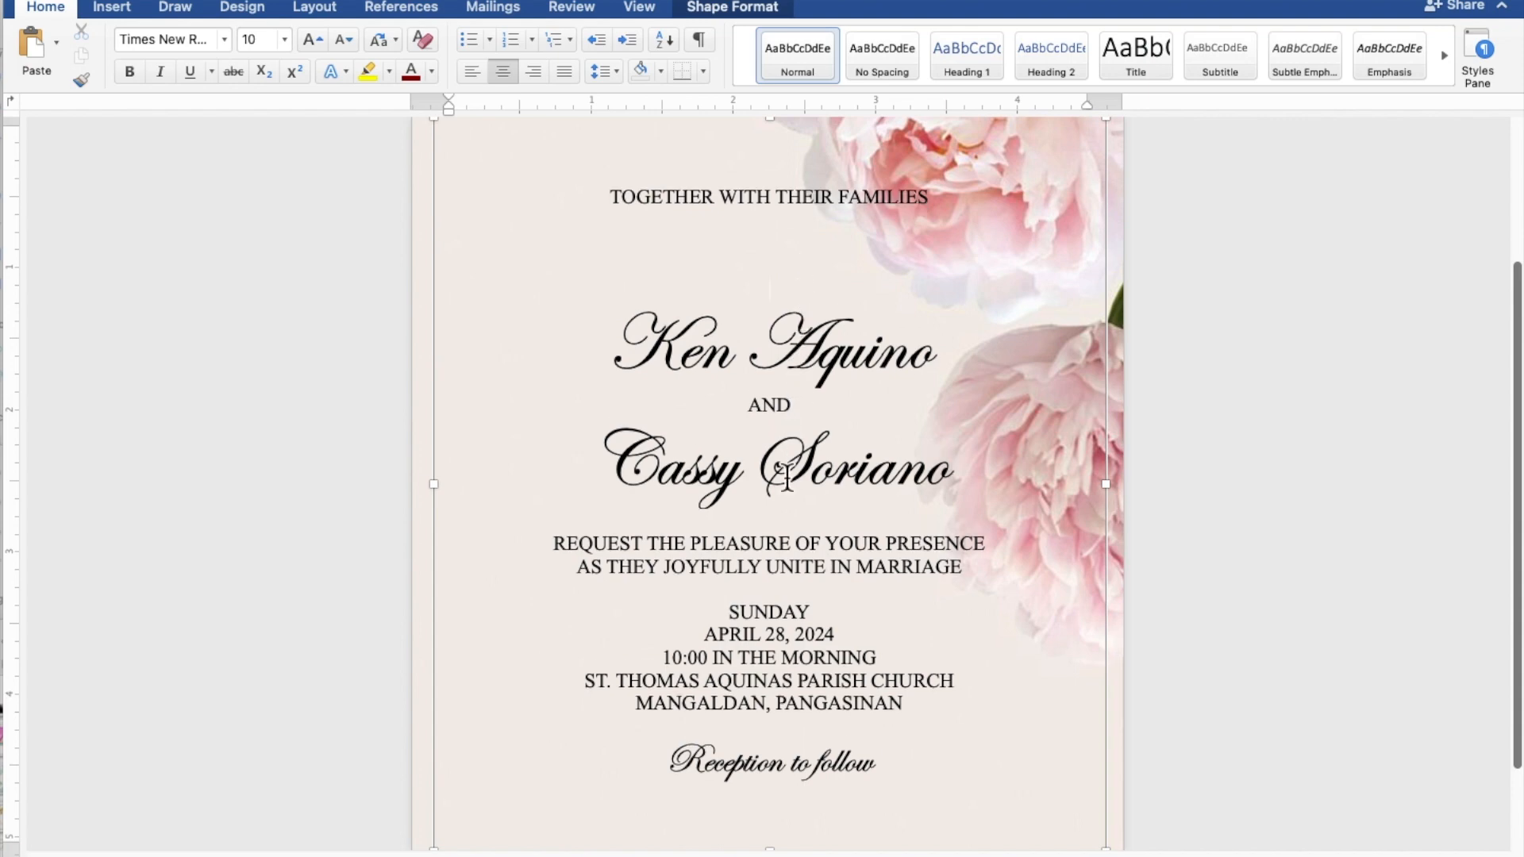
pyautogui.click(771, 530)
pyautogui.press('Return')
pyautogui.press('Return')
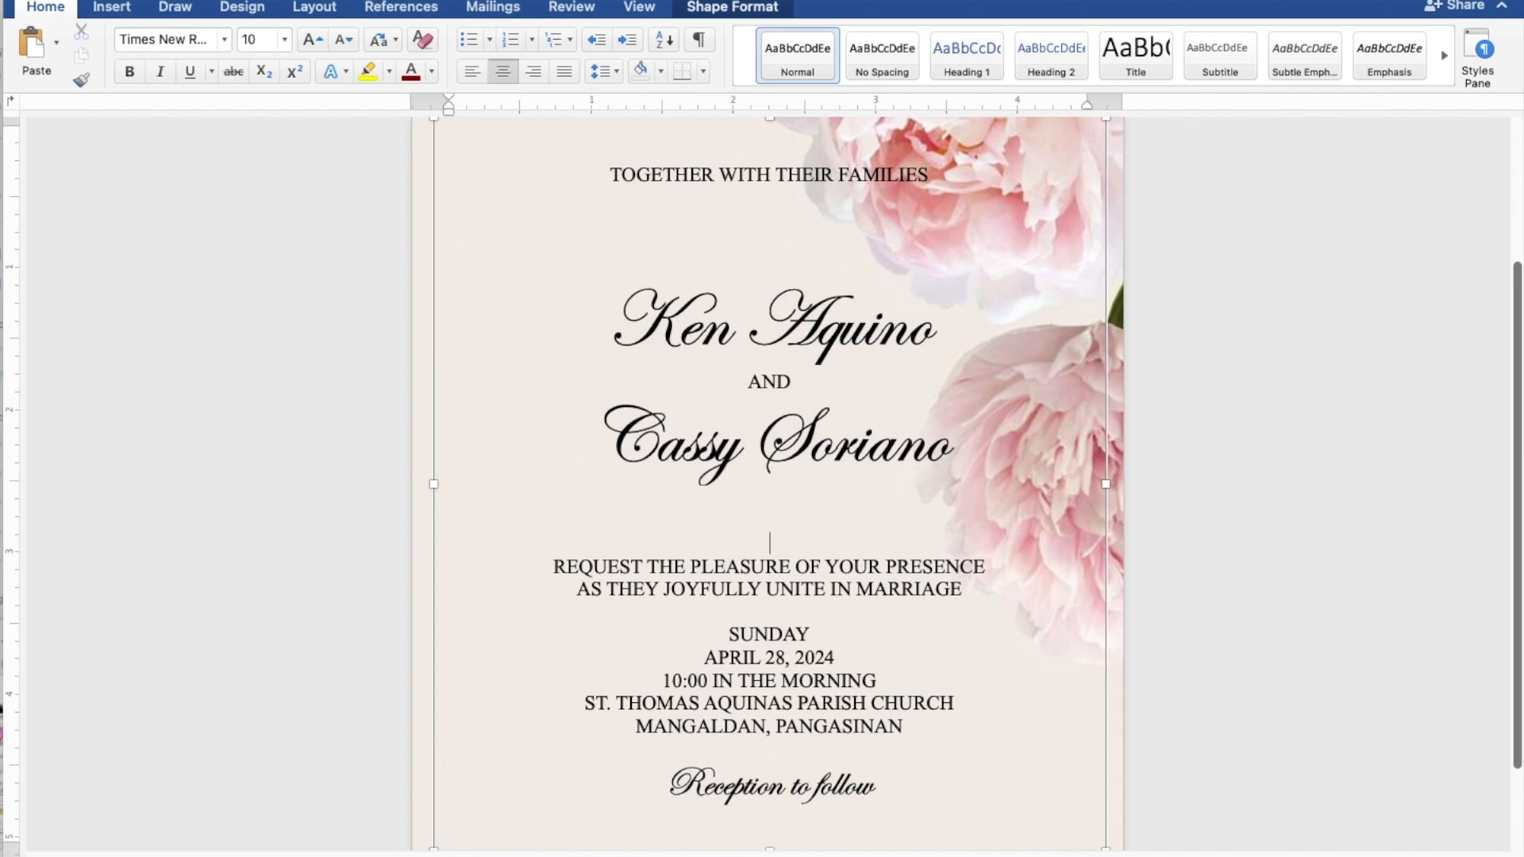
pyautogui.press('Return')
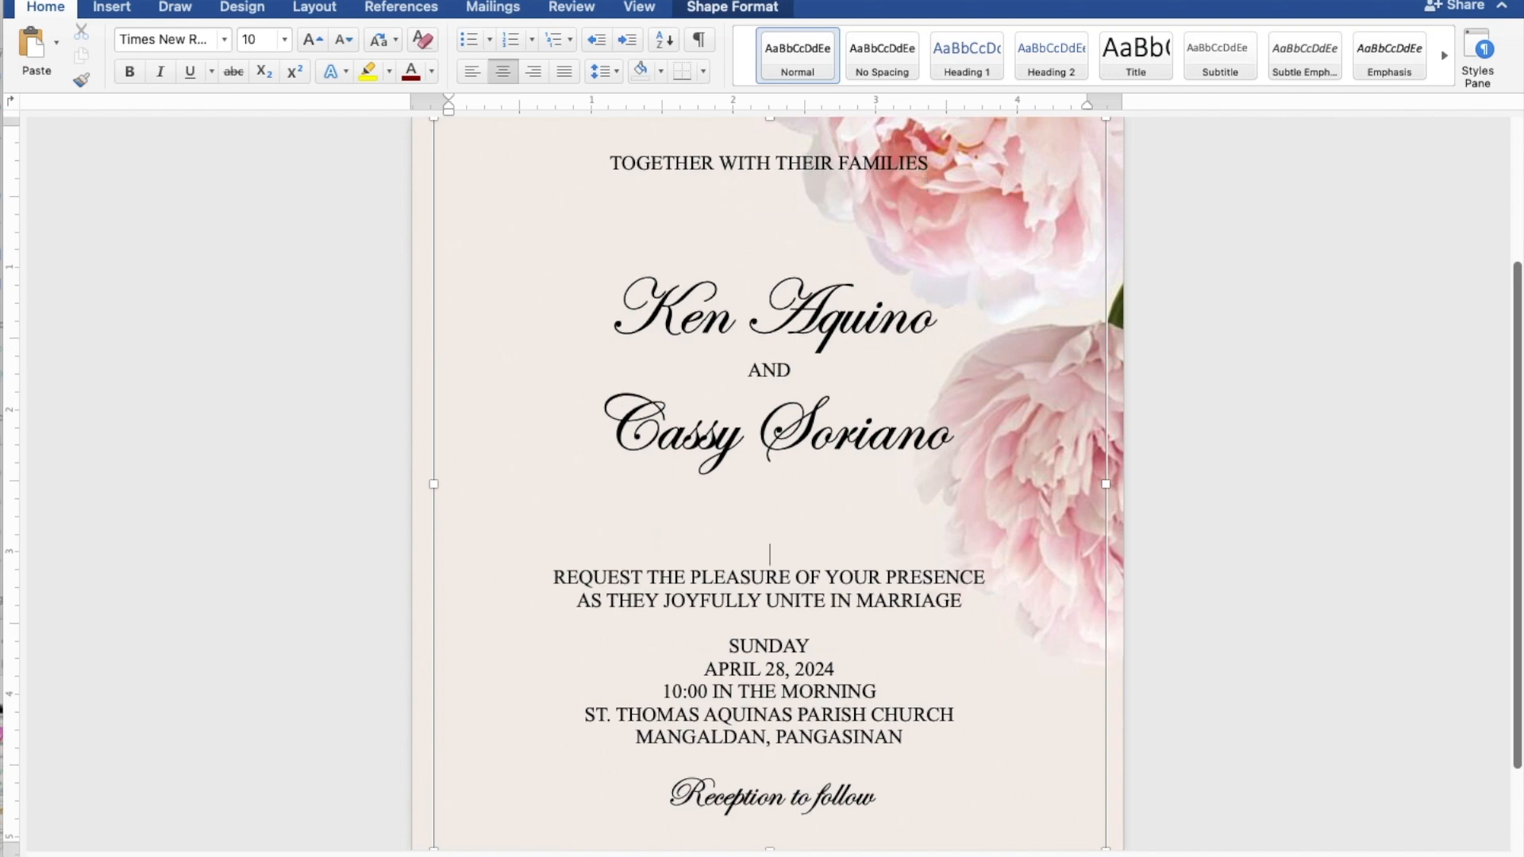
pyautogui.click(773, 628)
pyautogui.press('Return')
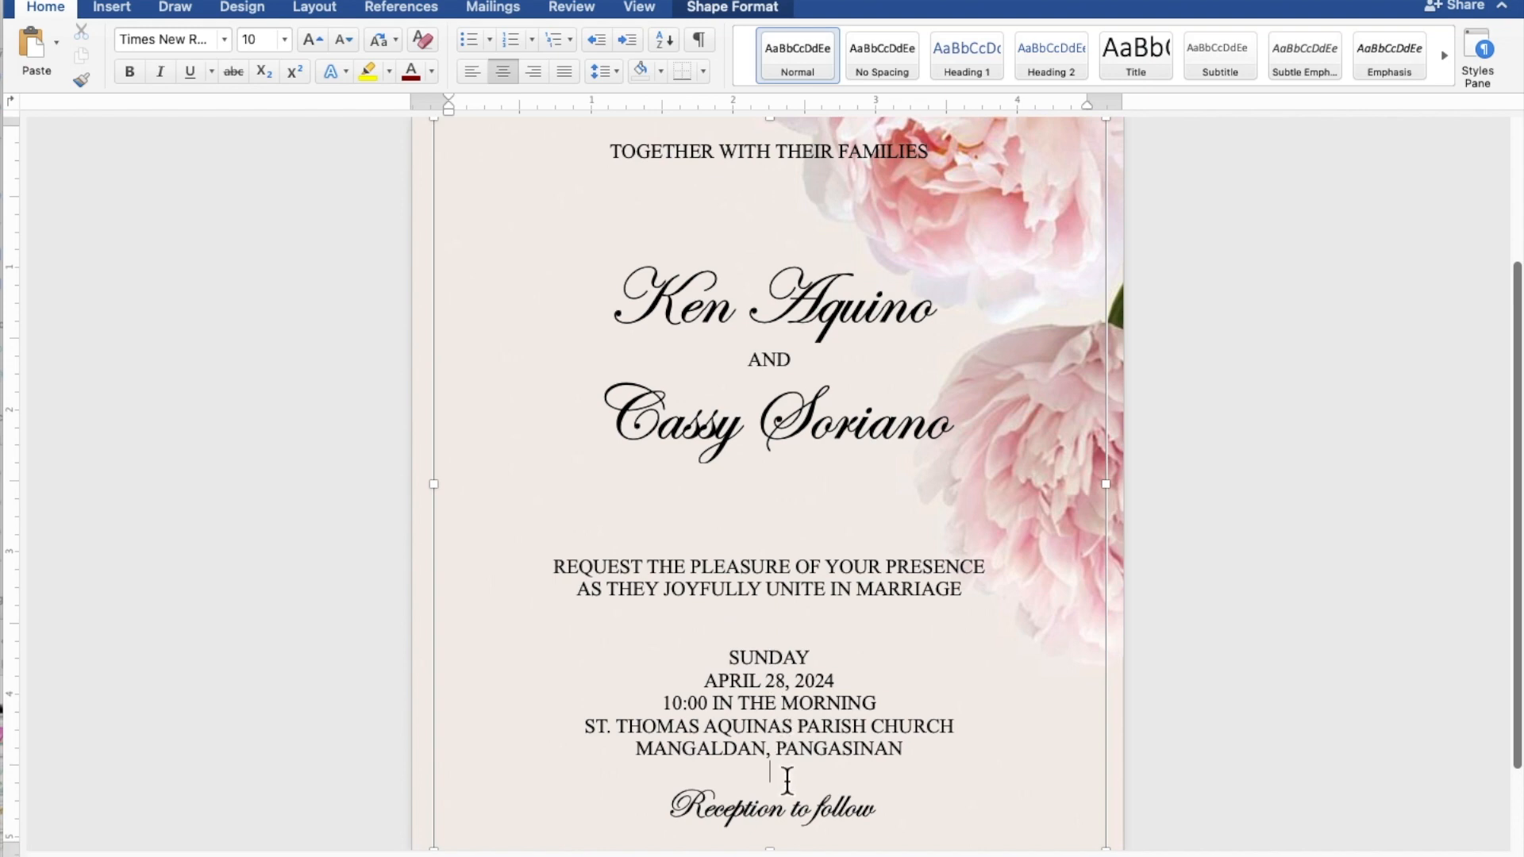
pyautogui.press('Return')
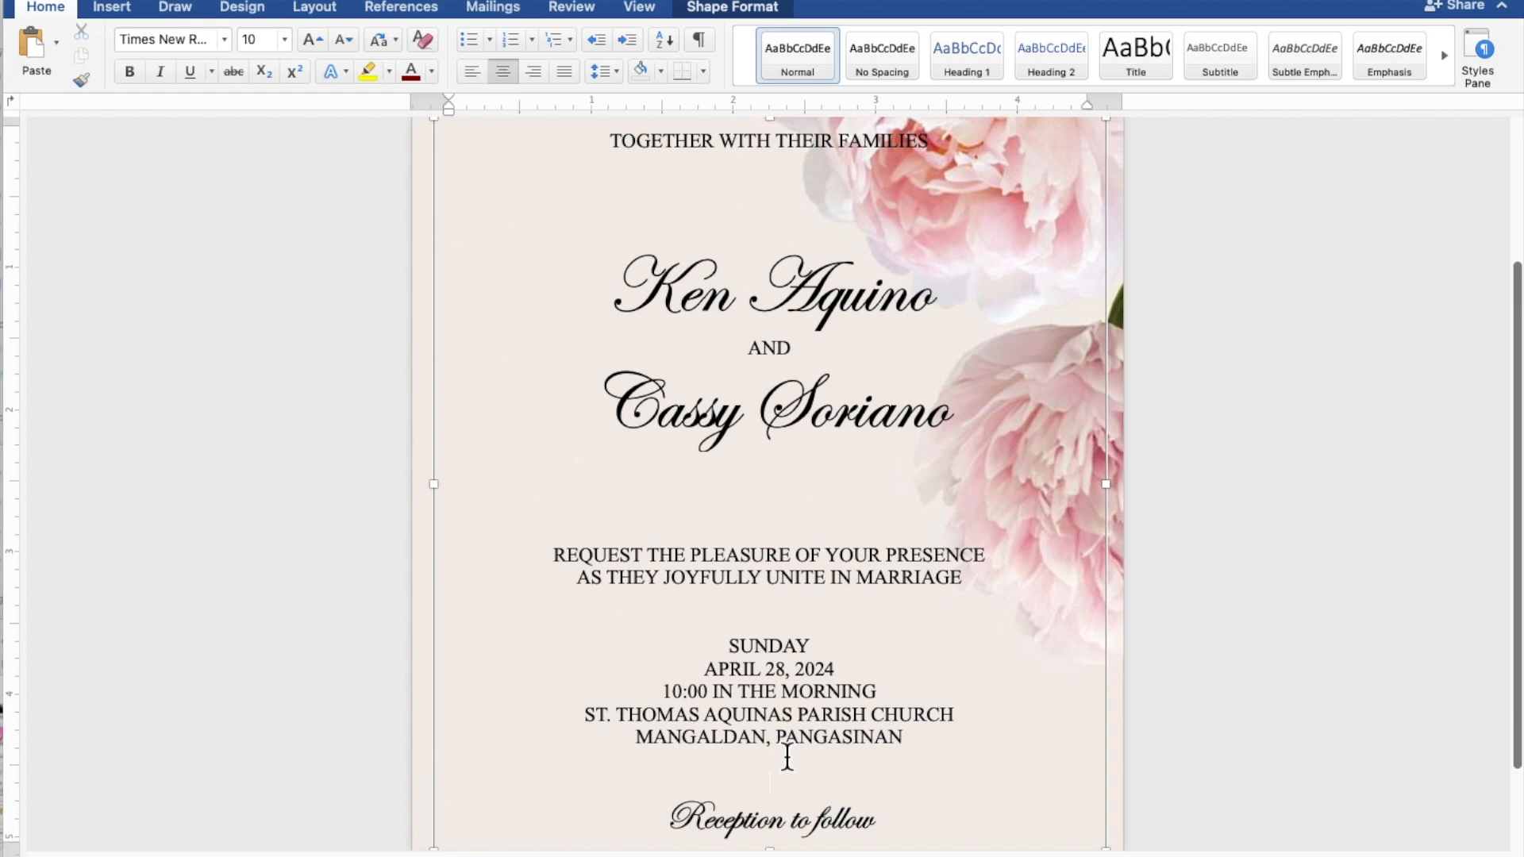
# Step: Drag the invitation text box left off the peonies, then nudge it slightly down and right
pyautogui.scroll(-3, 790, 762)
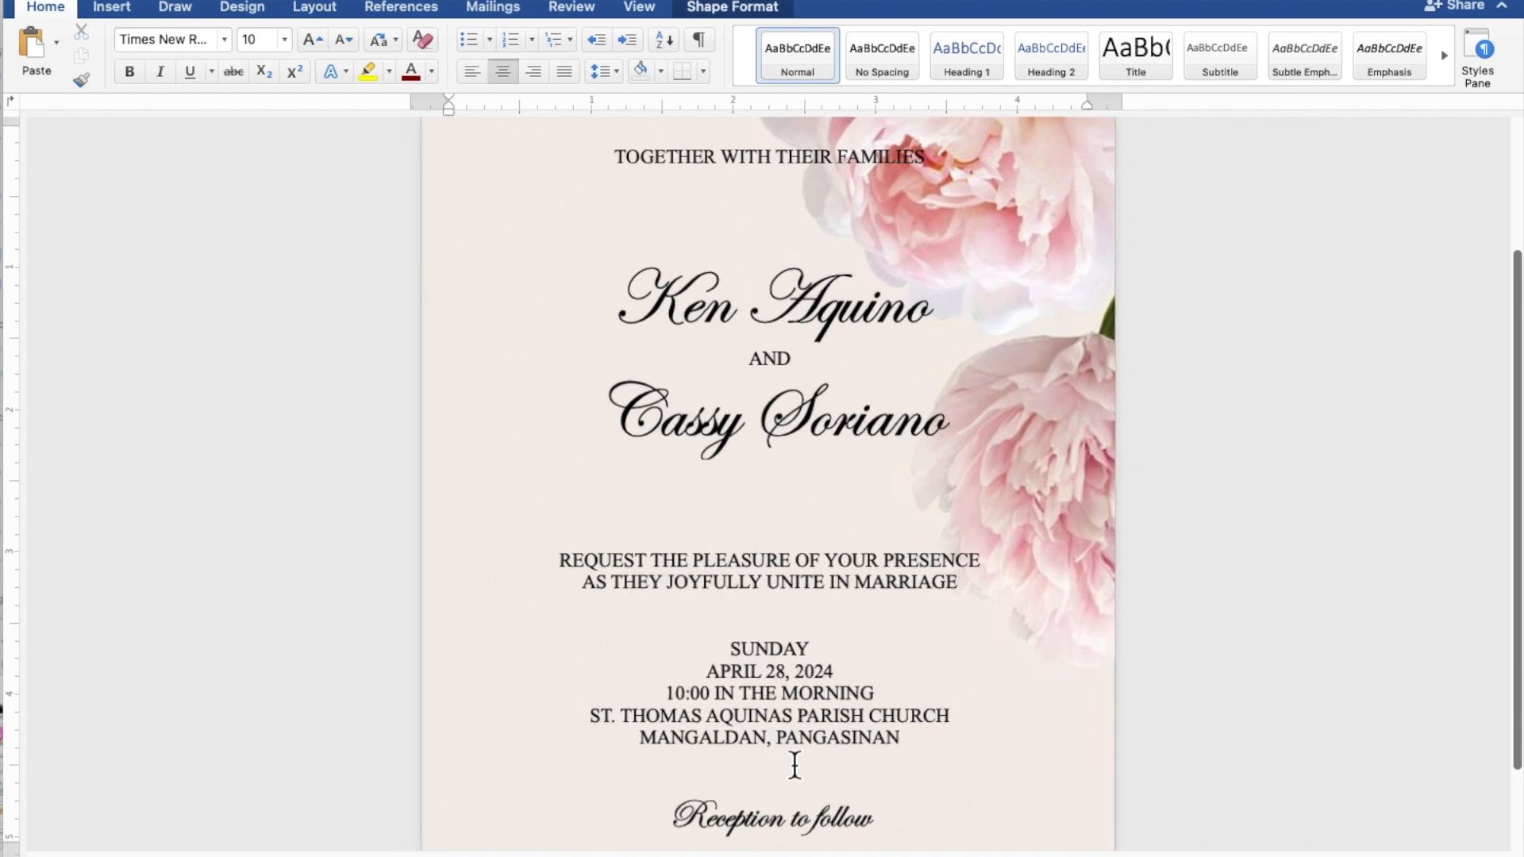
pyautogui.scroll(-2, 793, 766)
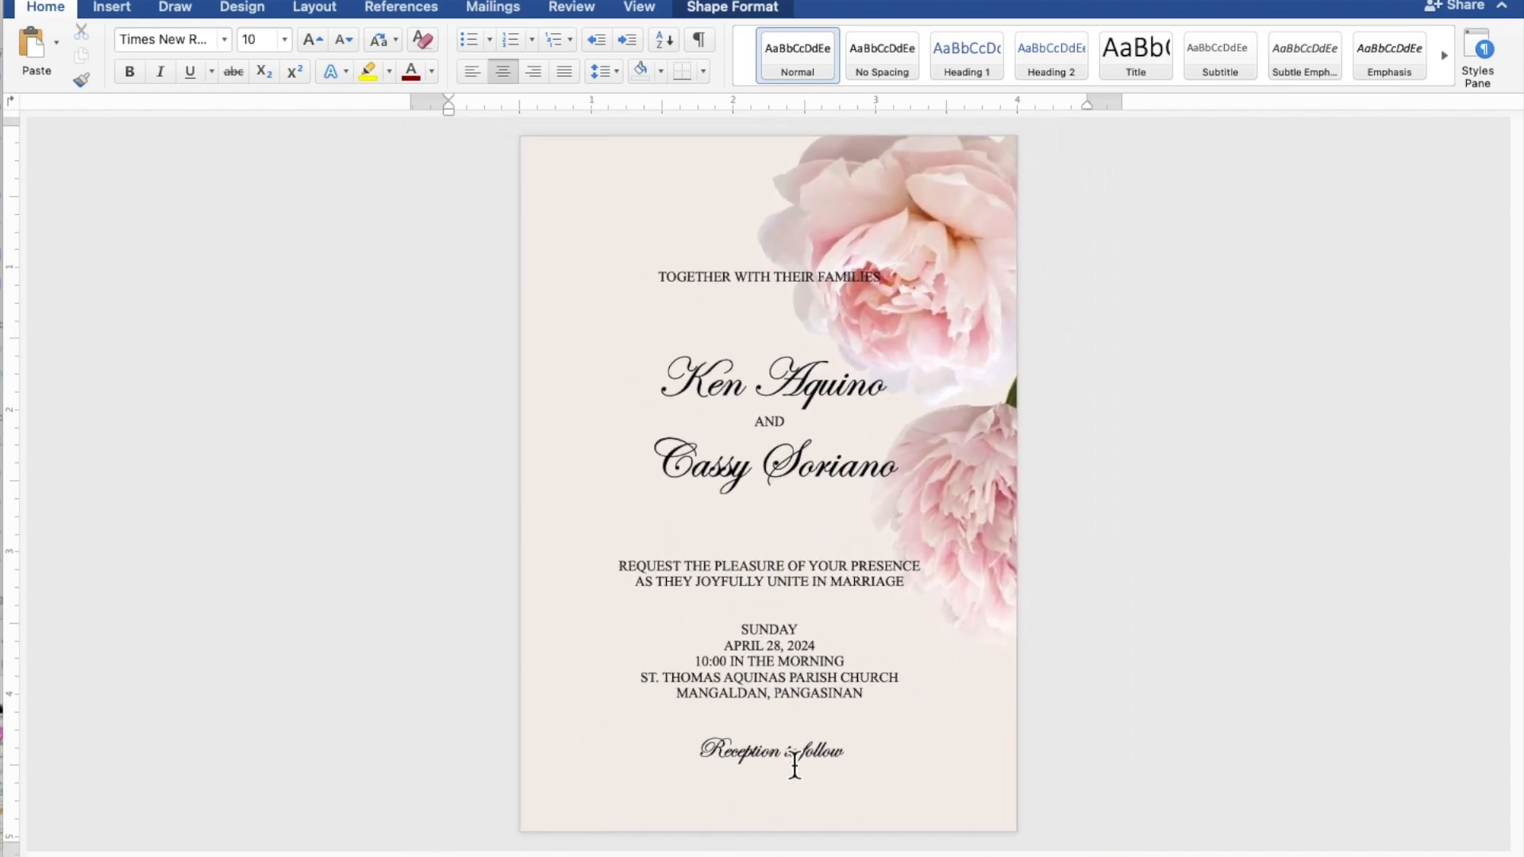
pyautogui.click(793, 764)
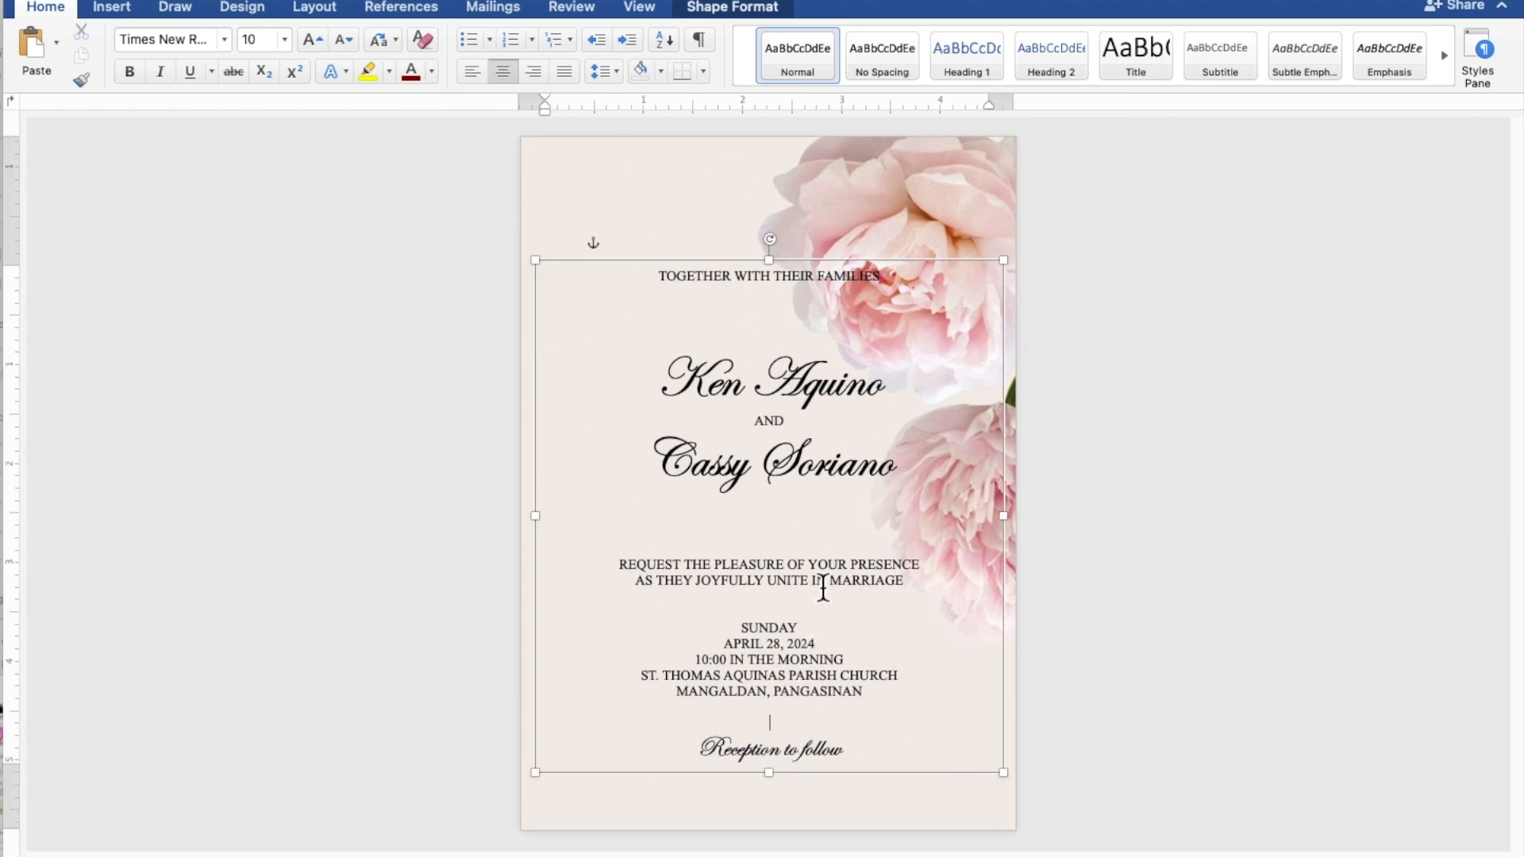
pyautogui.moveTo(888, 268); pyautogui.dragTo(794, 266)
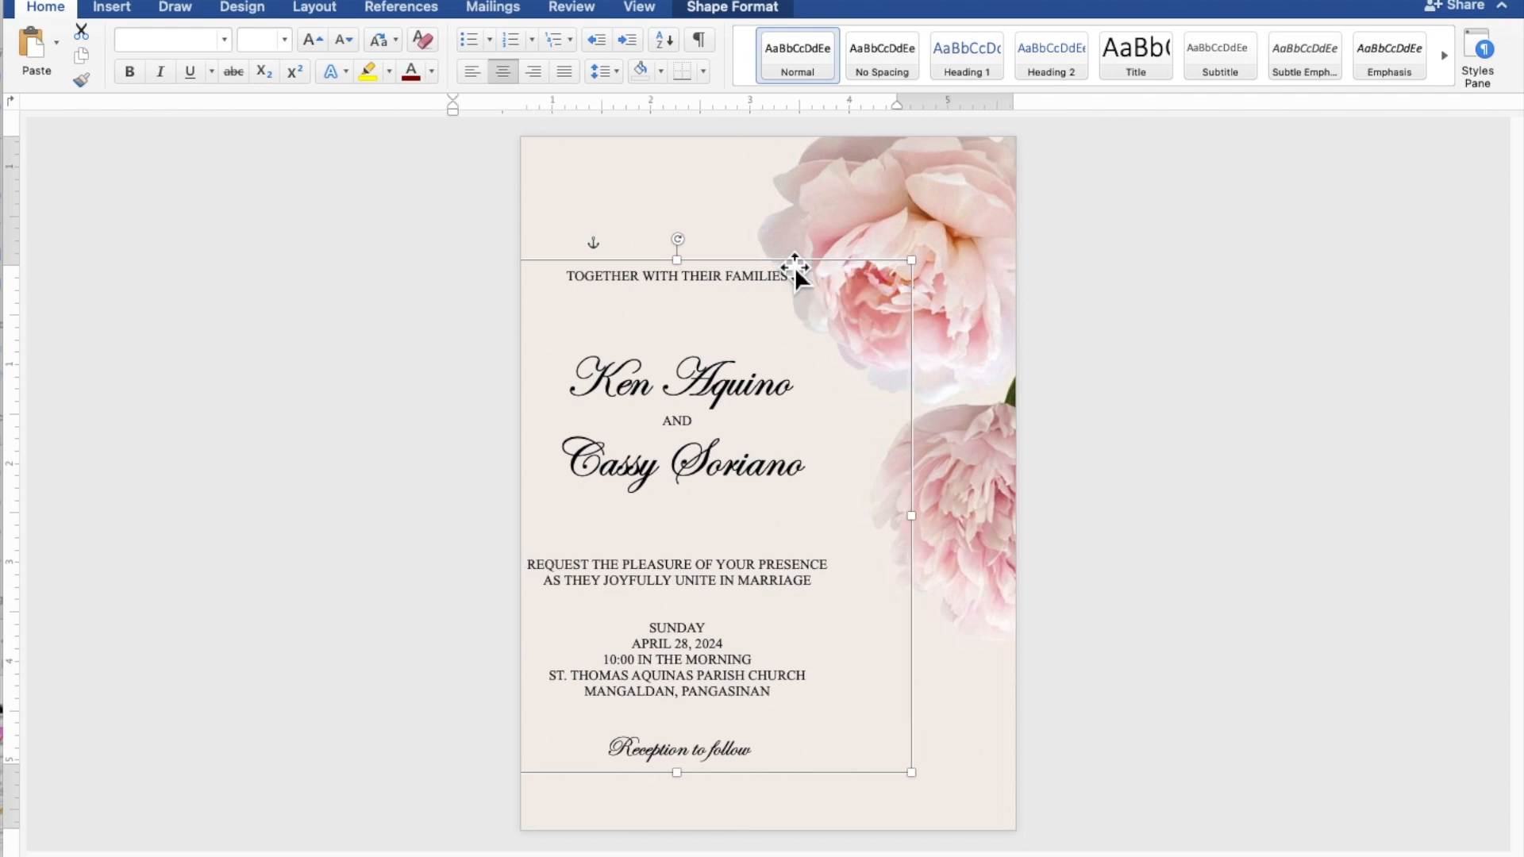
pyautogui.press('Down')
pyautogui.press('Down')
pyautogui.press('Down')
pyautogui.press('Down')
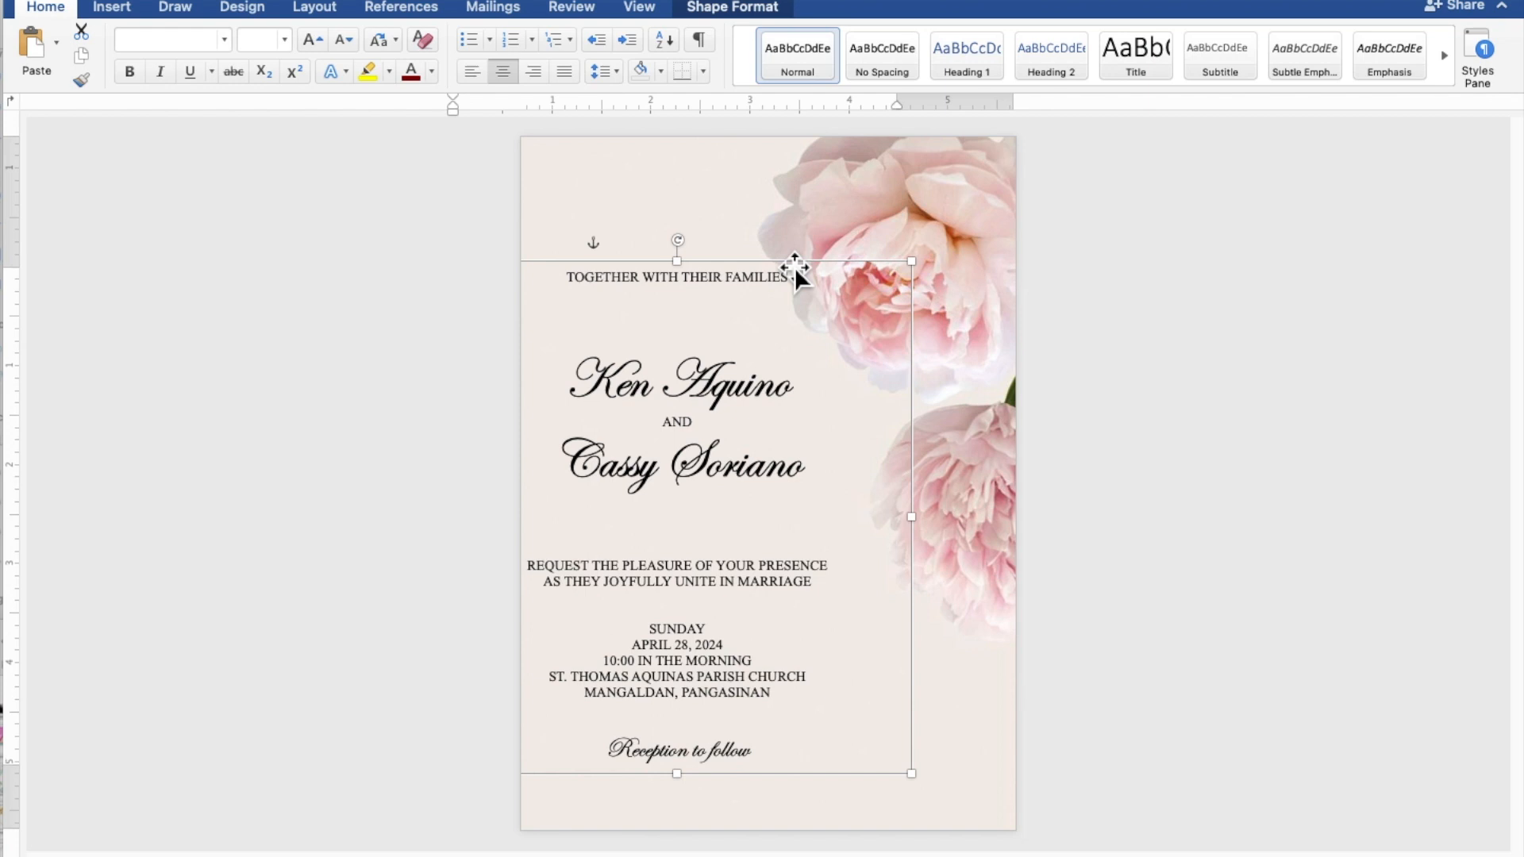
pyautogui.press('Right')
pyautogui.press('Right')
pyautogui.press('Right')
pyautogui.press('Right')
pyautogui.press('Right')
pyautogui.press('Right')
pyautogui.press('Right')
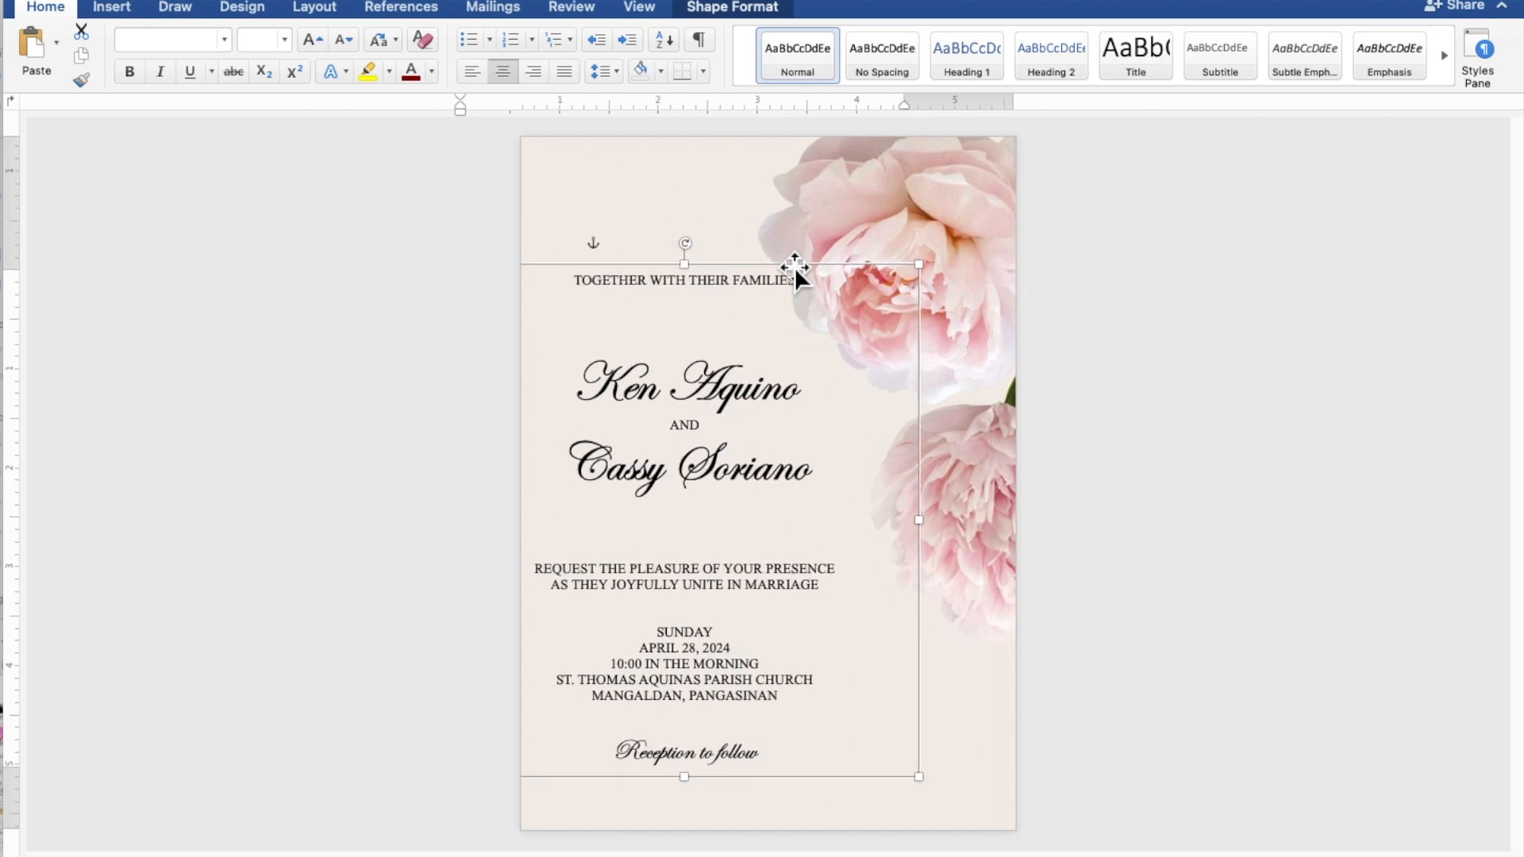
pyautogui.click(1260, 346)
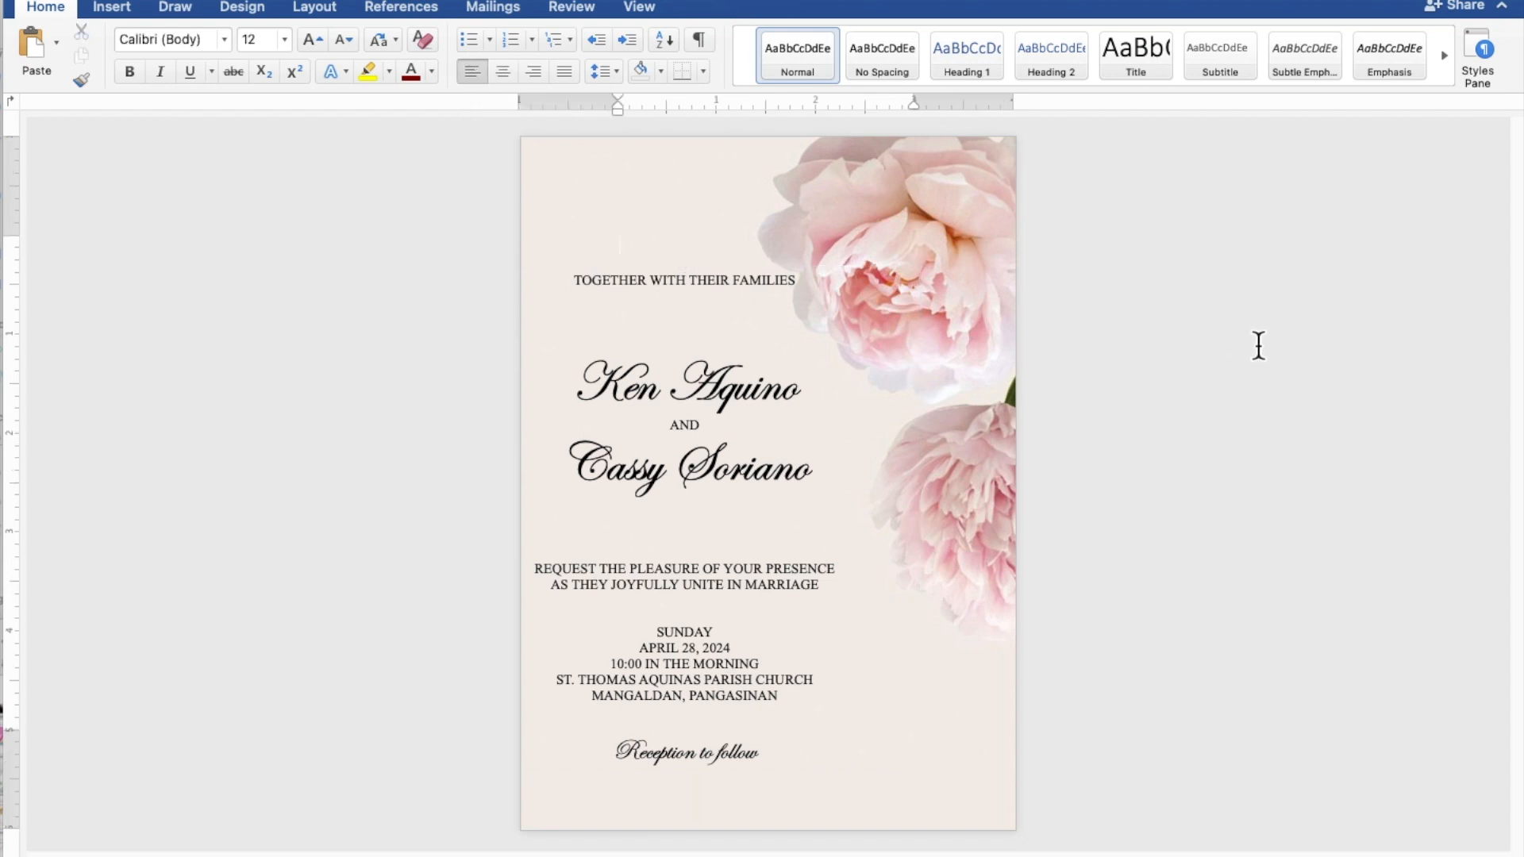